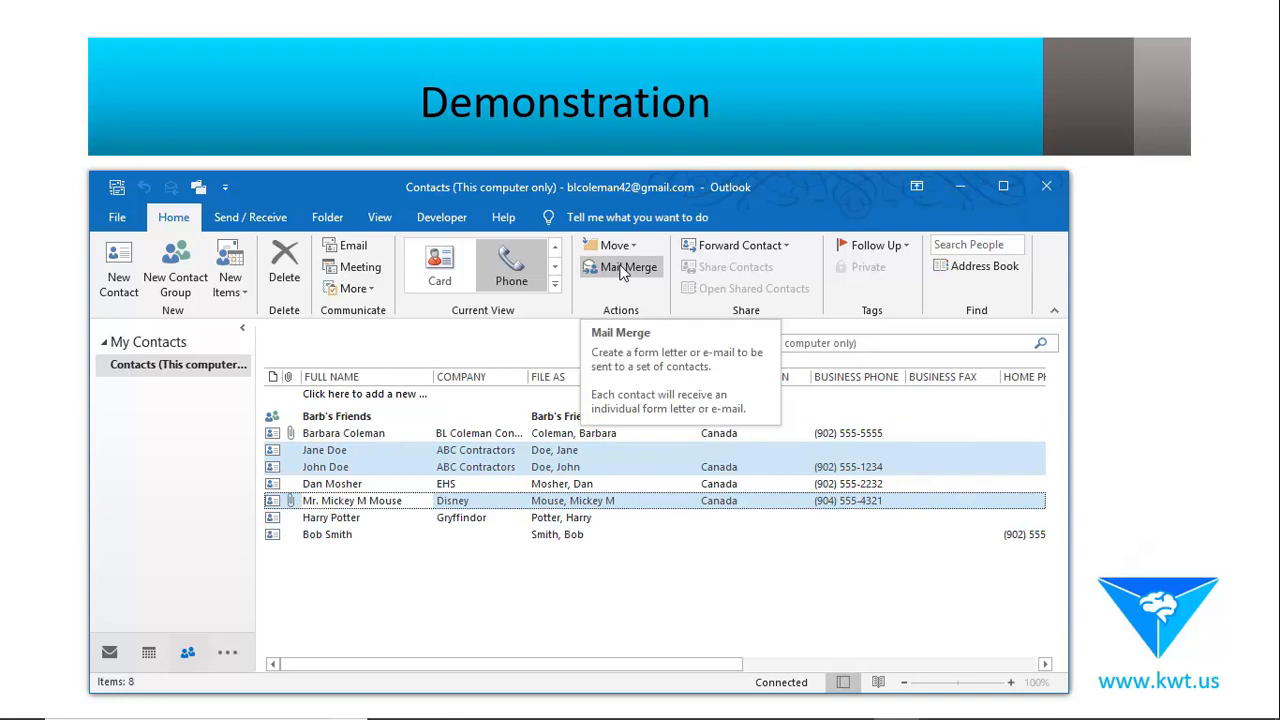
Start a mail merge from the contacts list for only the selected contacts, using all contact fields
left_click(624, 268)
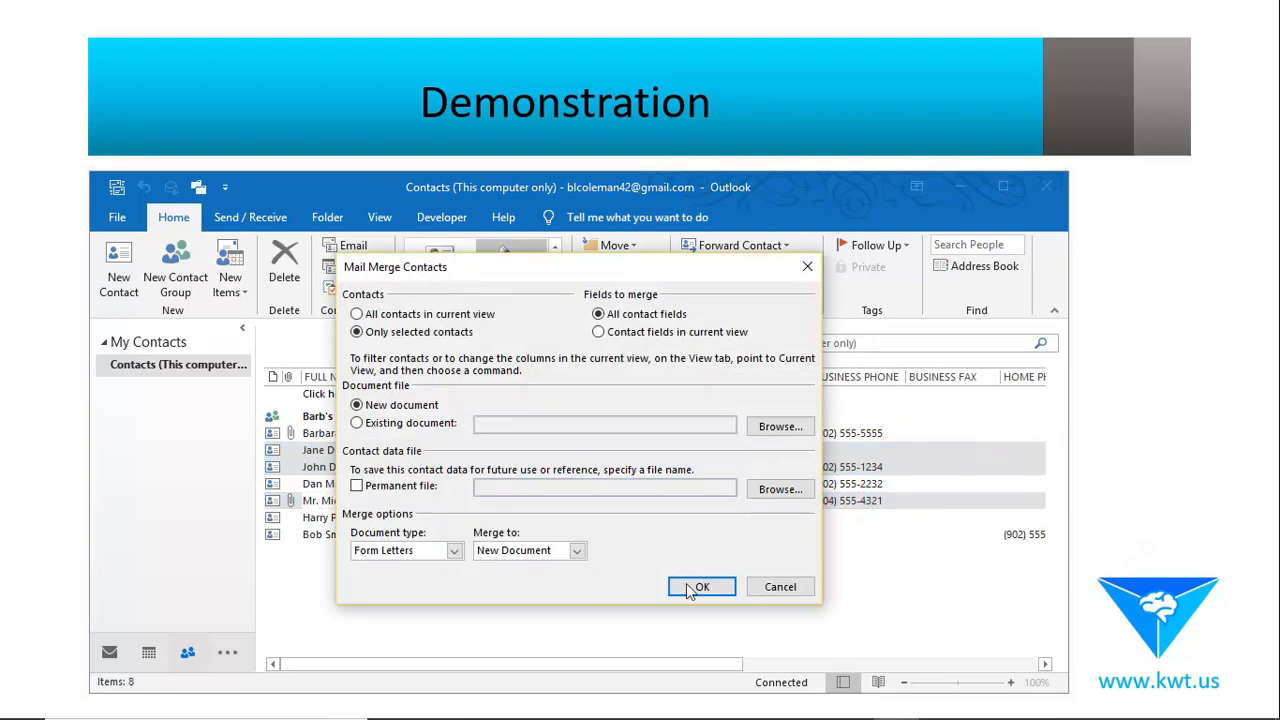
left_click(360, 332)
left_click_drag(547, 273, 524, 479)
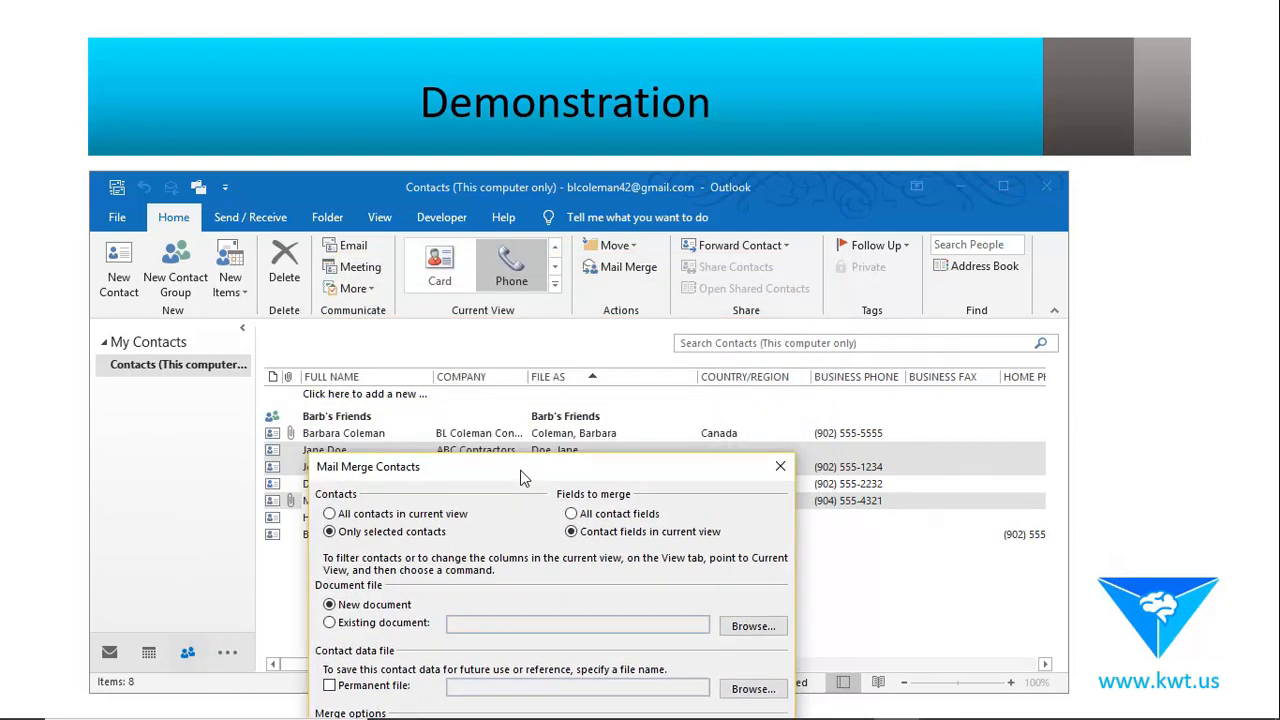
left_click_drag(520, 478, 542, 260)
left_click(595, 297)
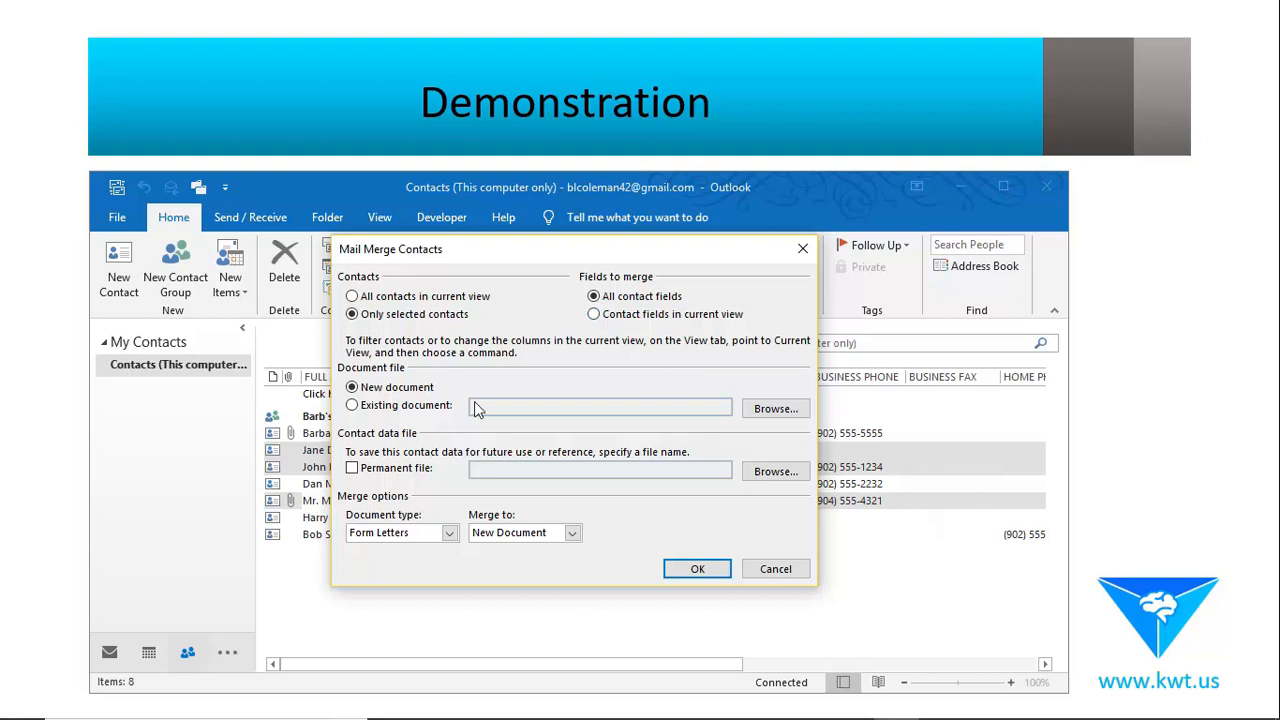
left_click(353, 405)
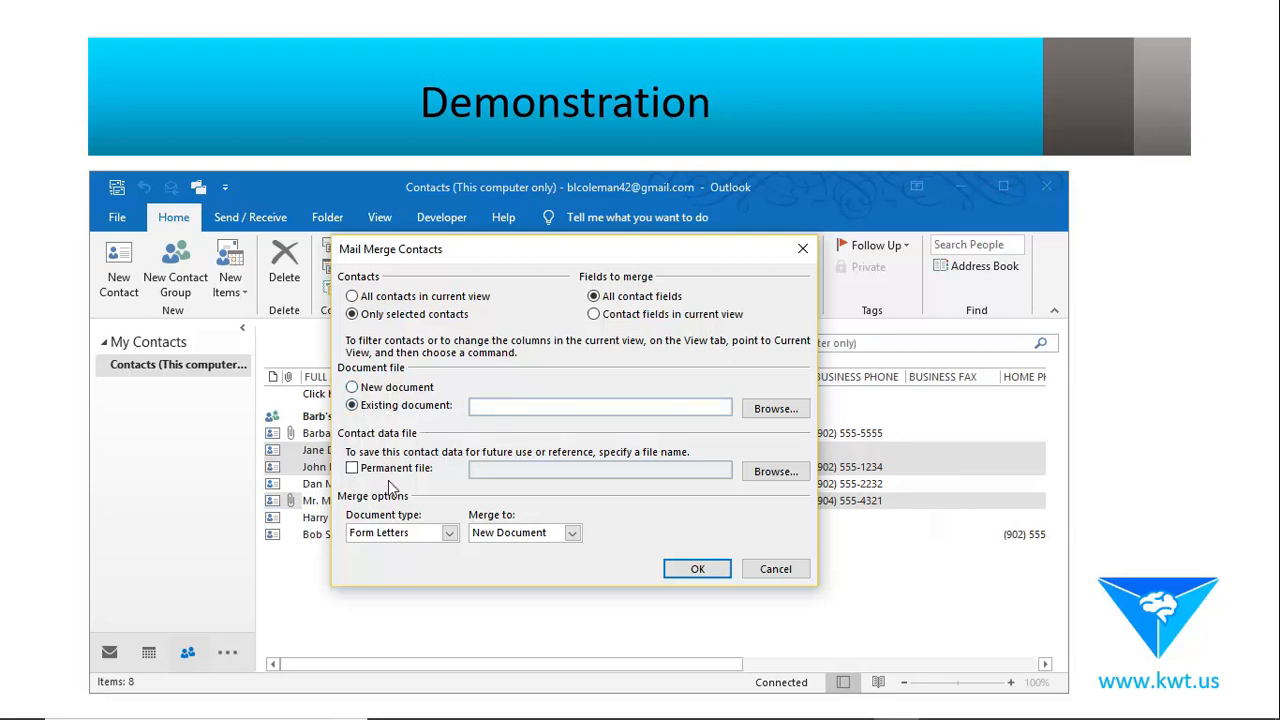
left_click(352, 388)
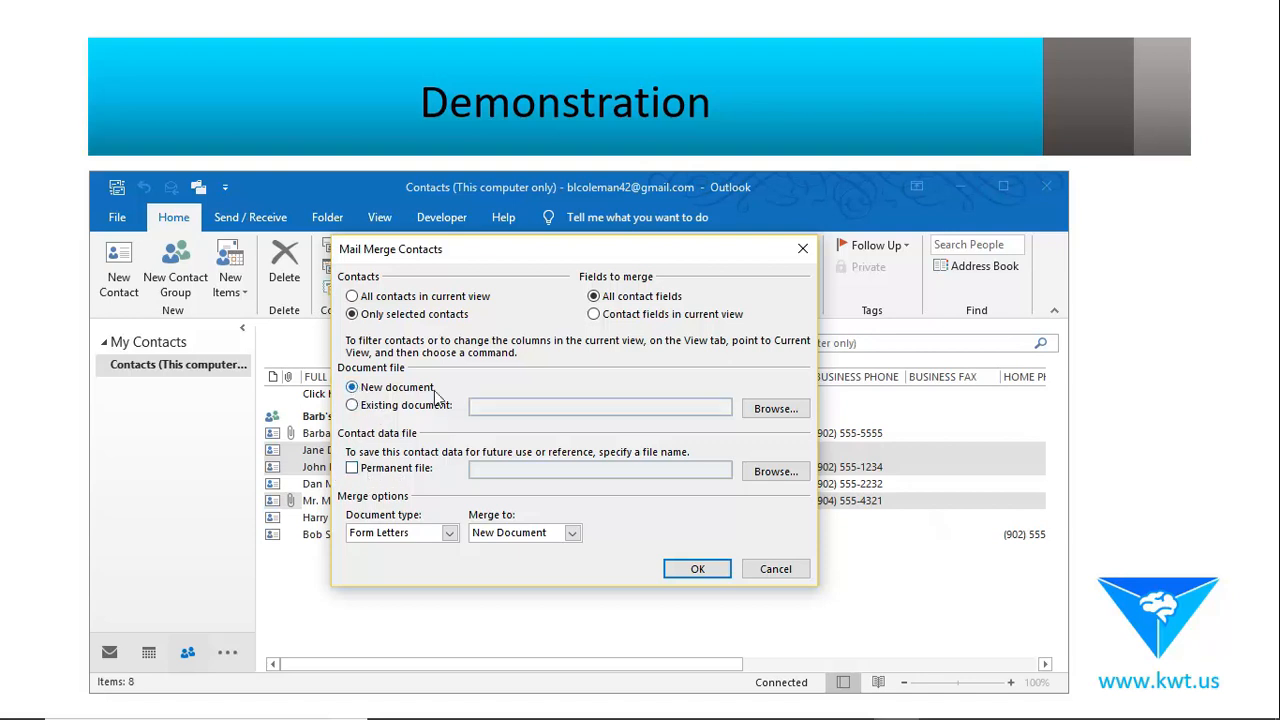
left_click(352, 469)
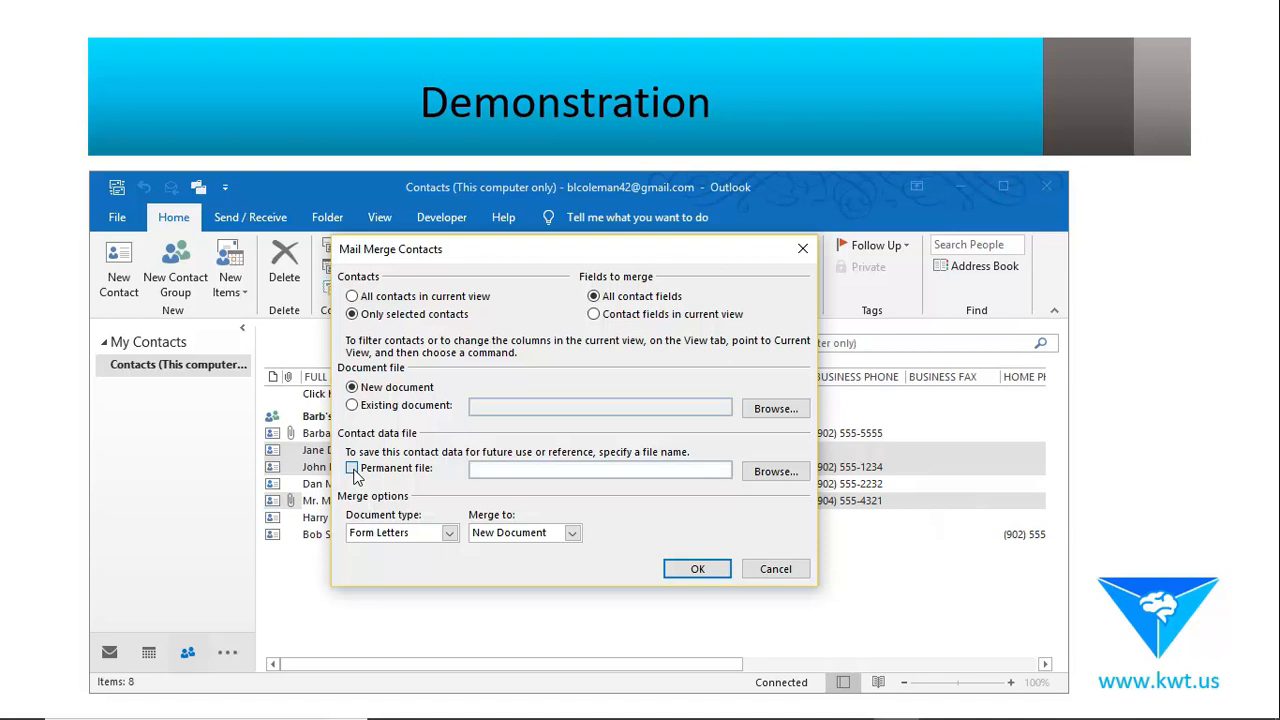
left_click(514, 470)
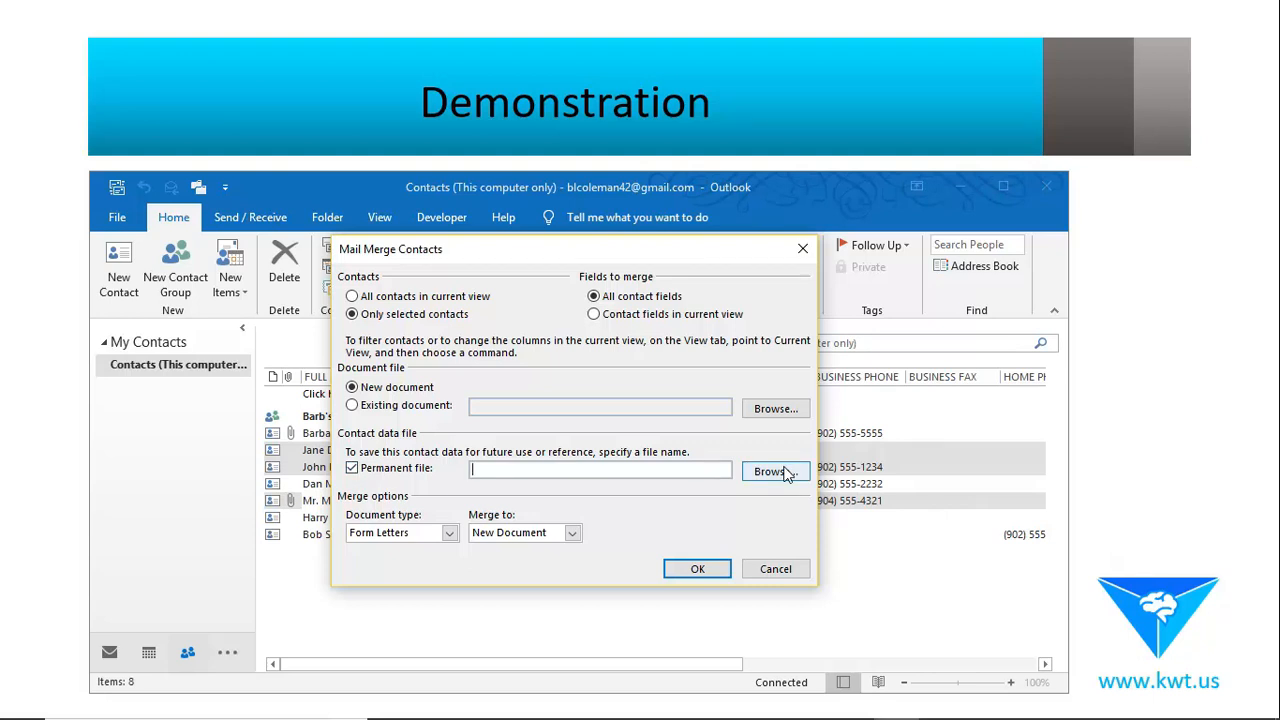
left_click(352, 469)
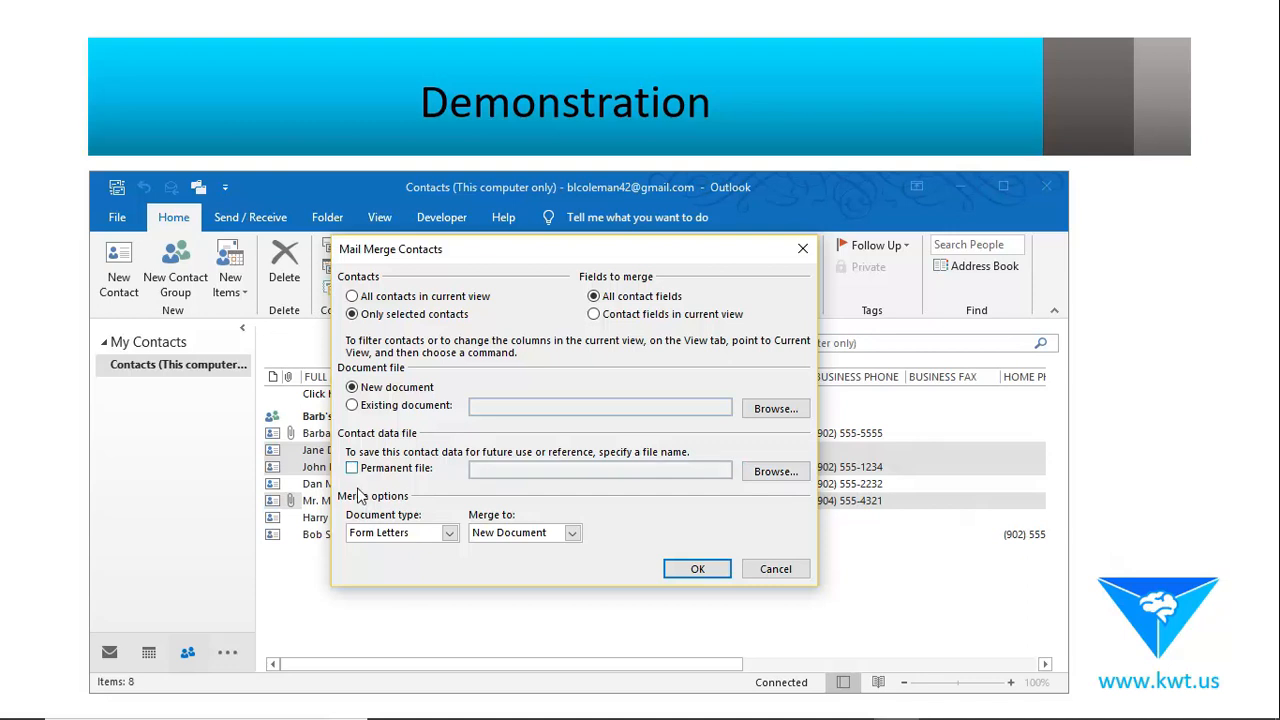
Set the merge options to Form Letters merged to a New Document and create the letter document
left_click(450, 534)
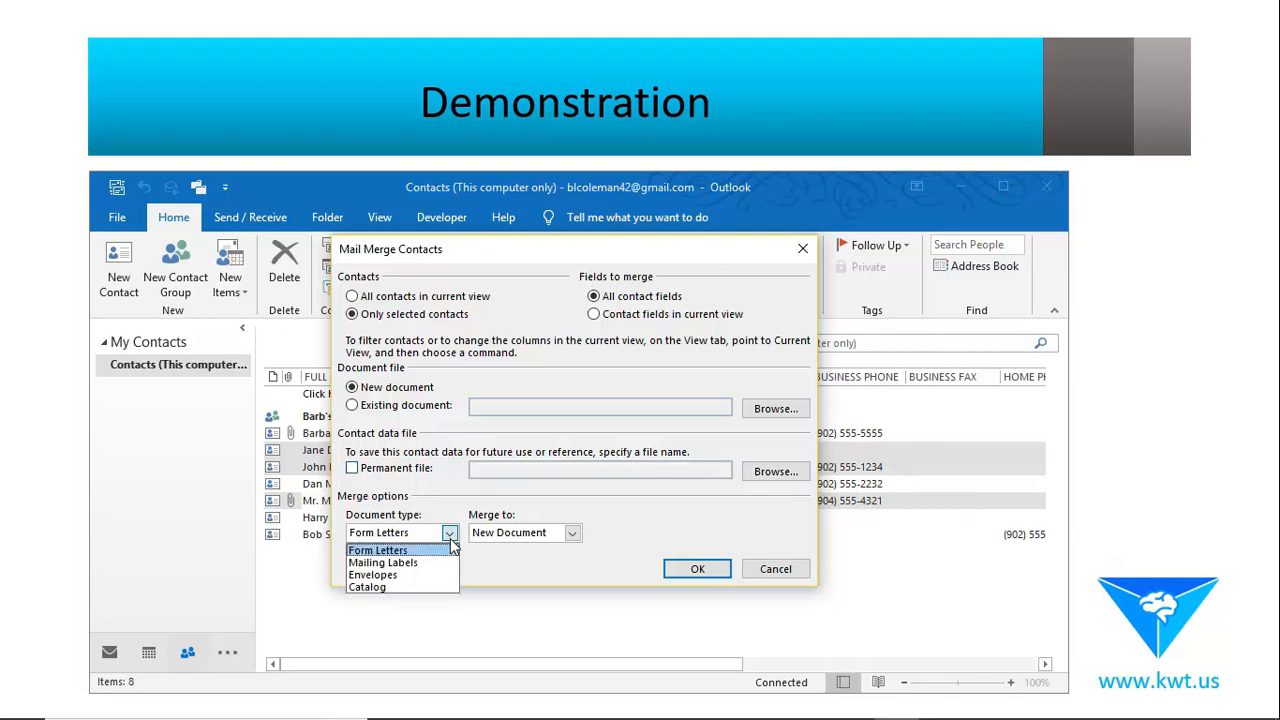
left_click(395, 551)
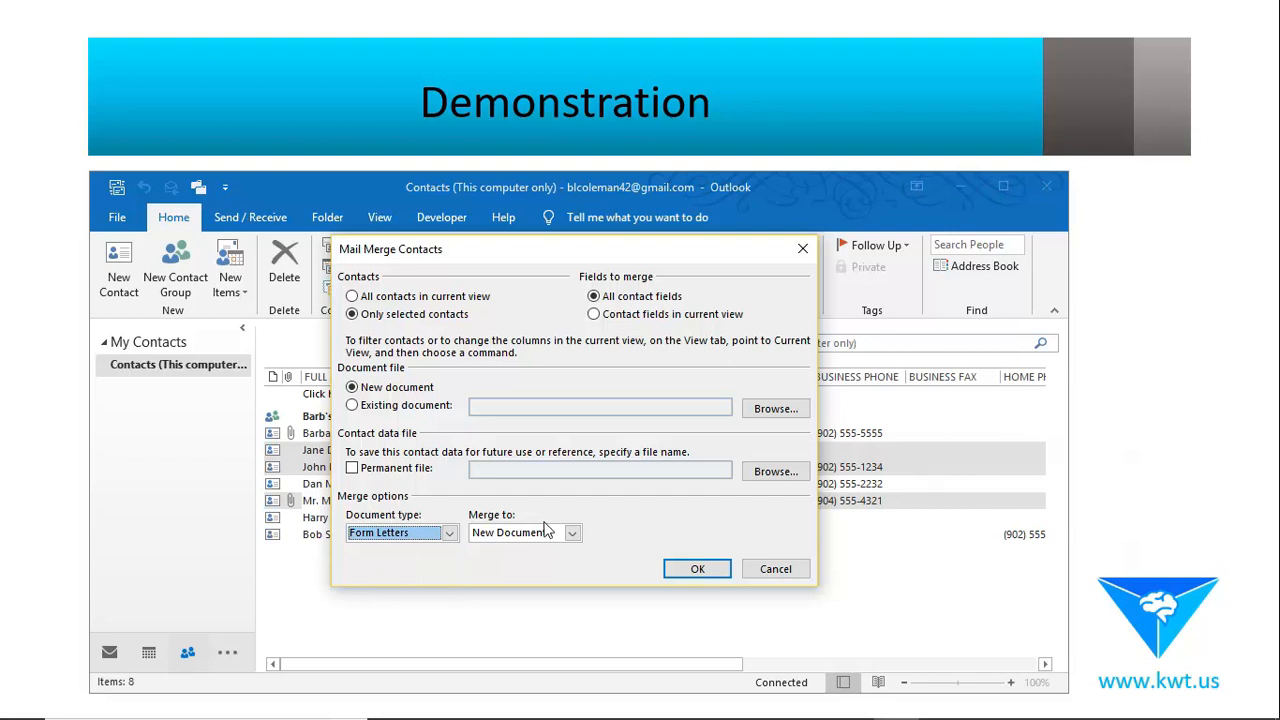
left_click(572, 533)
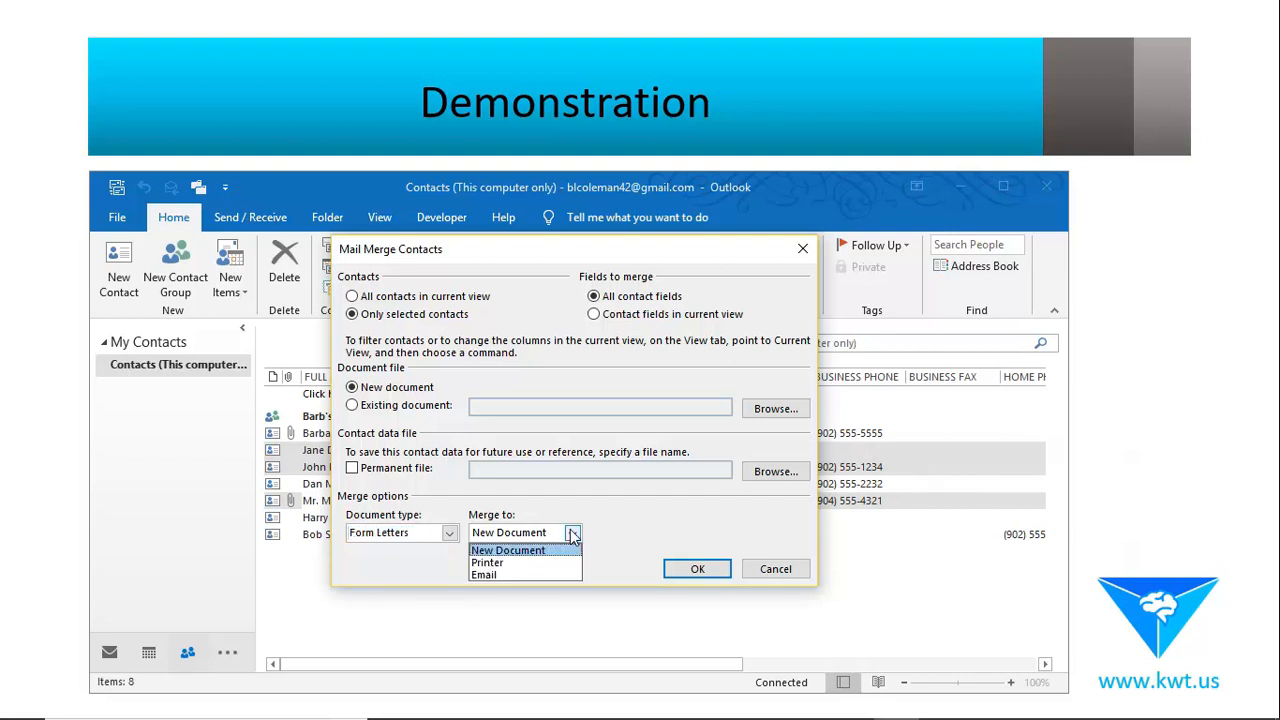
left_click(513, 551)
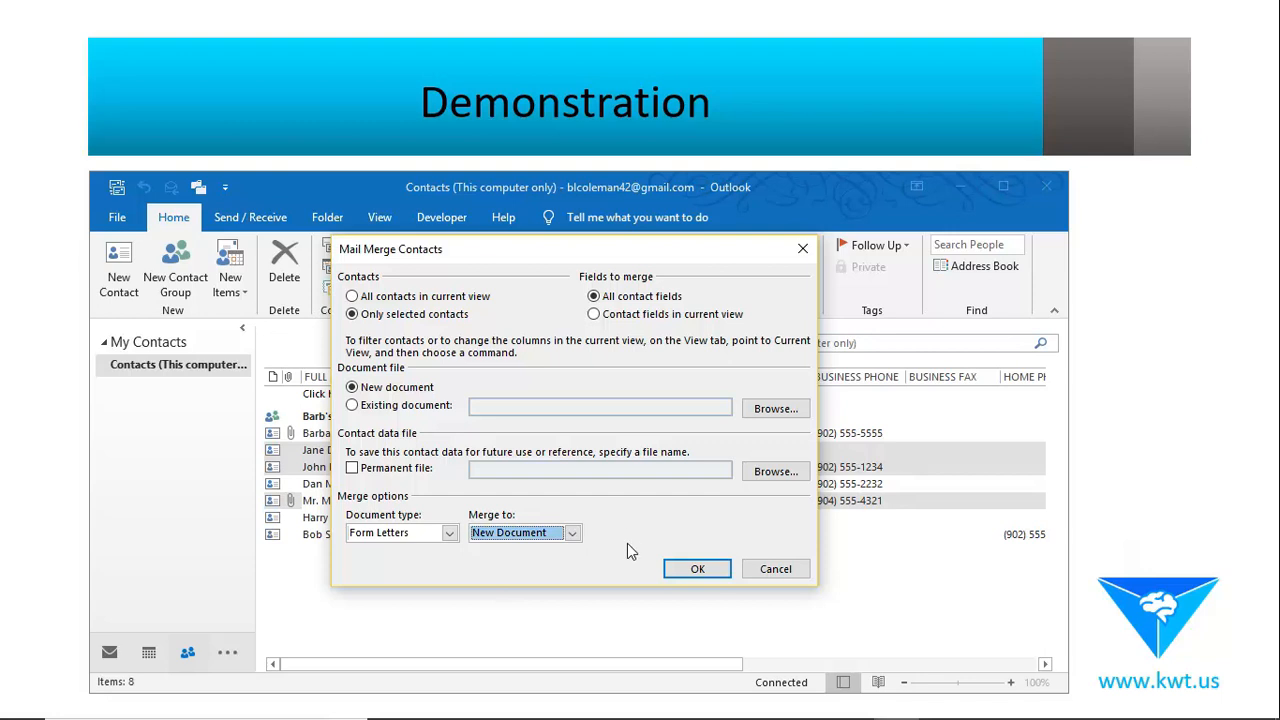
left_click(698, 569)
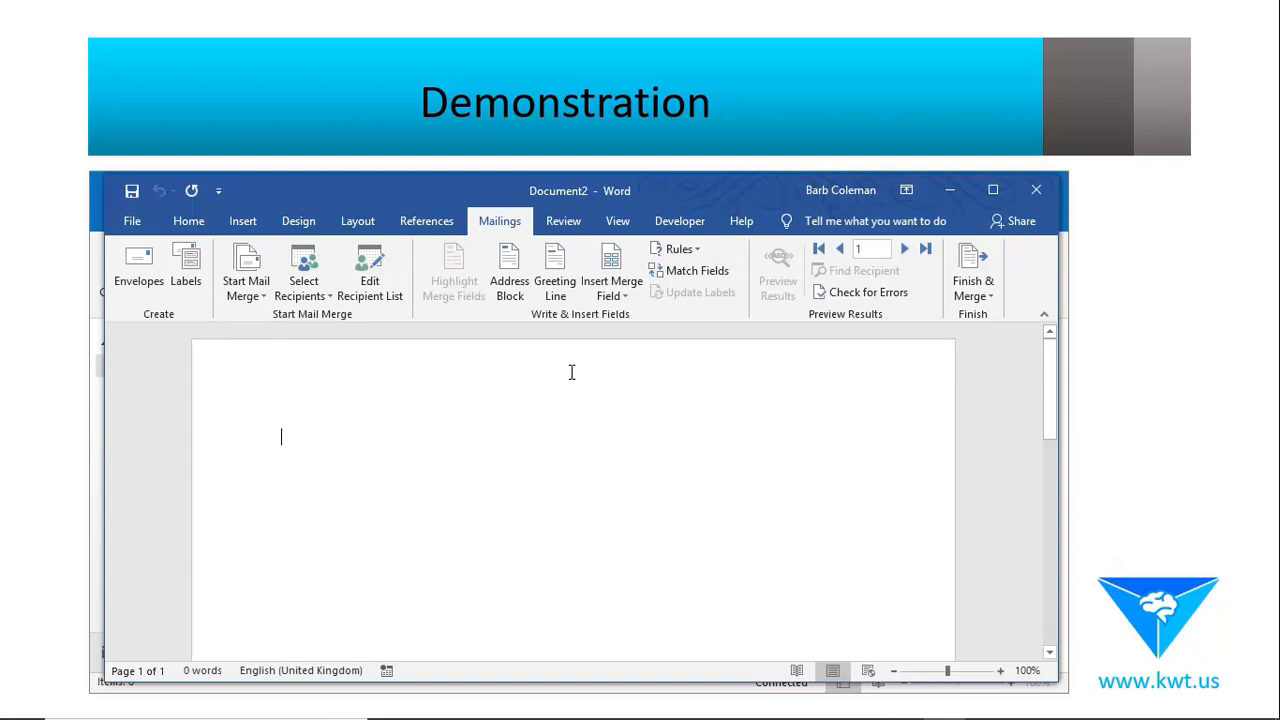
Leave blank lines at the start of the letter and write "Thank you for your recent order." below them
key("Return")
key("Return")
type("Thank you for your recent order.")
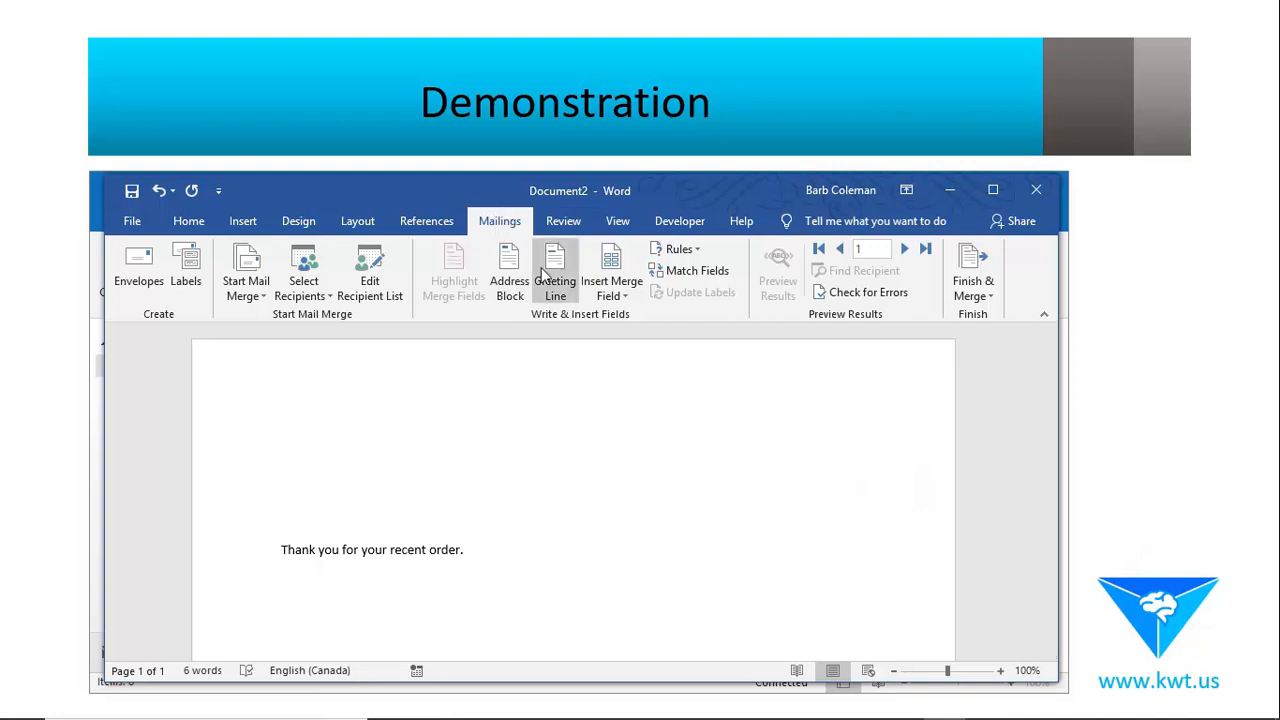
Set up an address block, compare recipient name formats on the first two records, and choose the "Joshua Q. Randall Jr." format
left_click(507, 280)
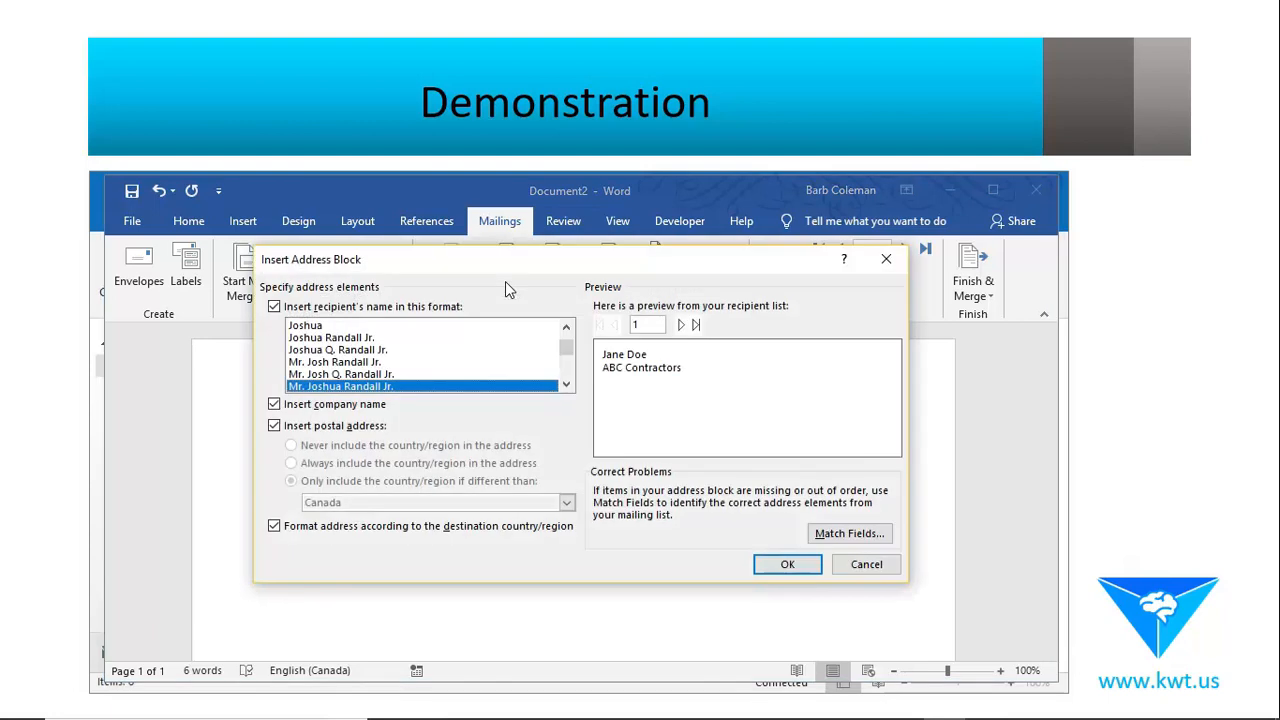
left_click(399, 373)
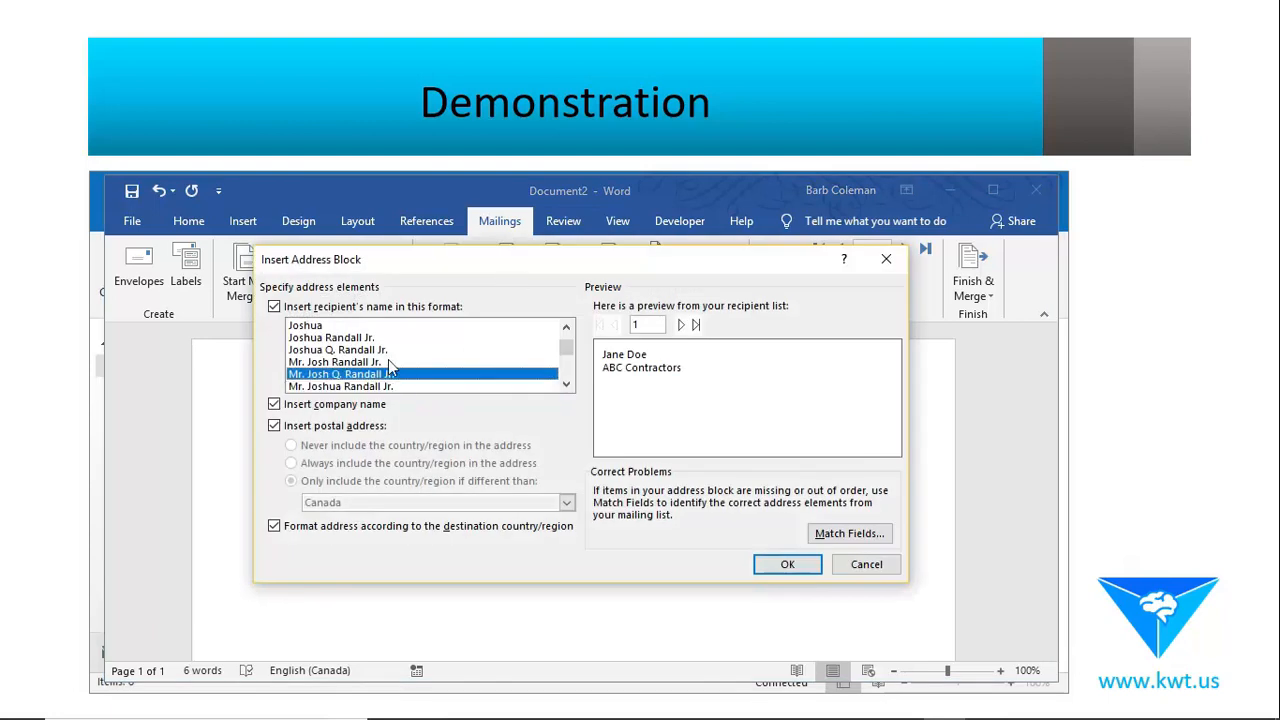
left_click(390, 362)
left_click(391, 349)
left_click(380, 328)
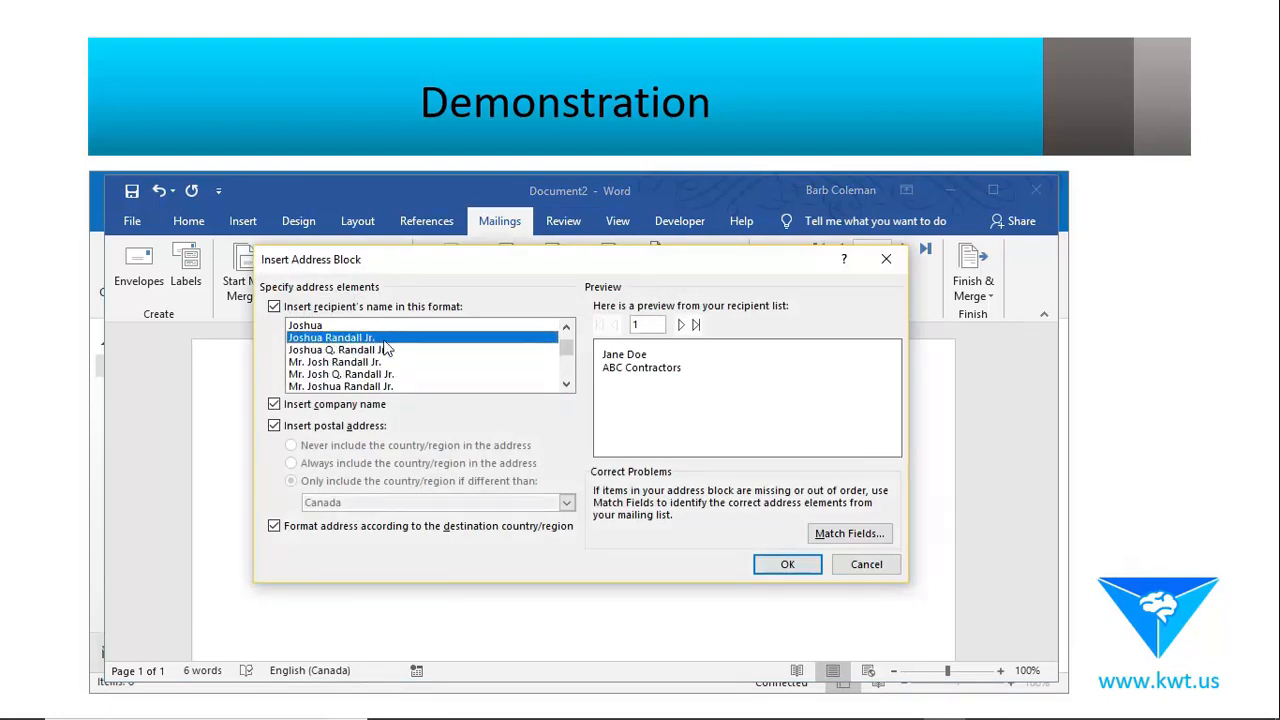
left_click(454, 375)
left_click(400, 387)
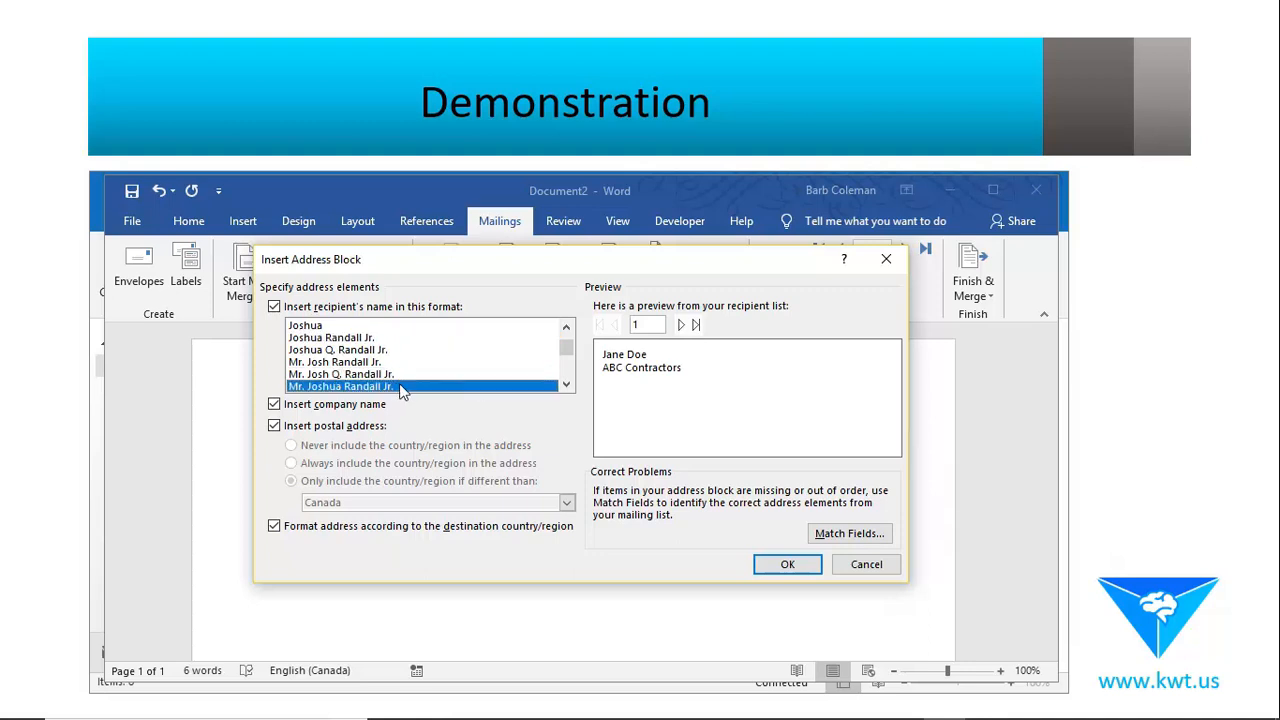
left_click(373, 351)
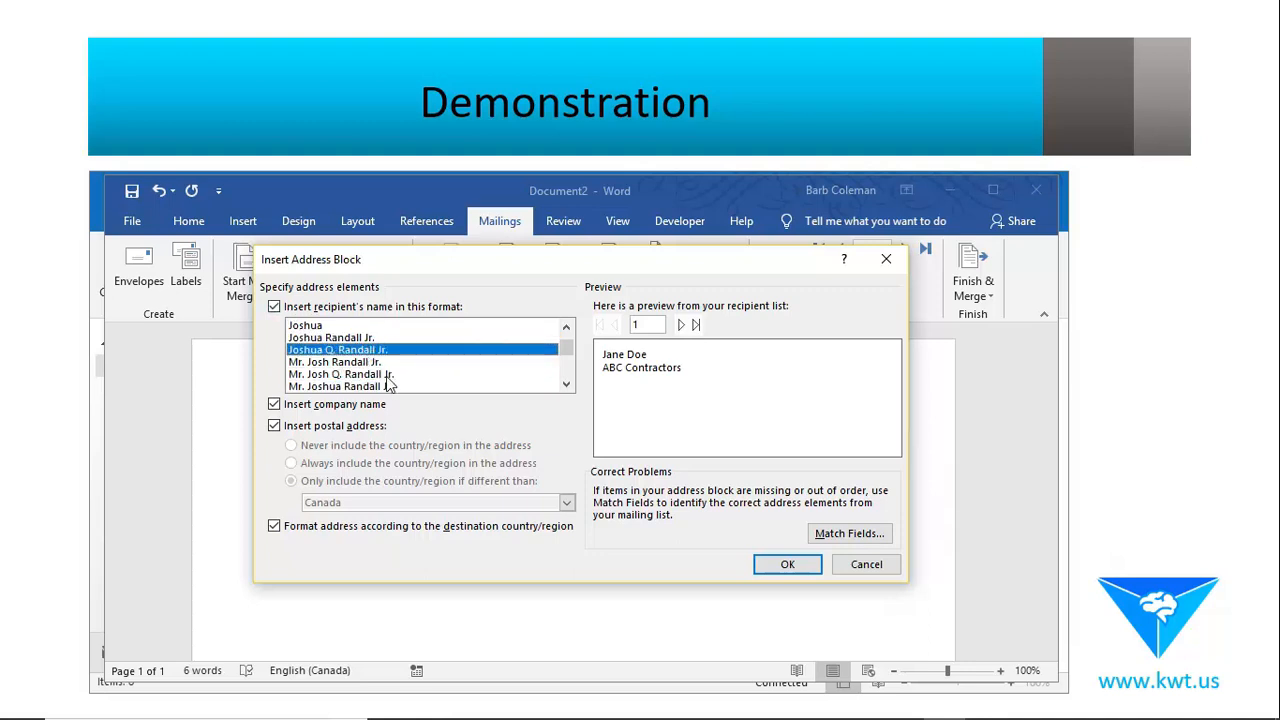
left_click(392, 377)
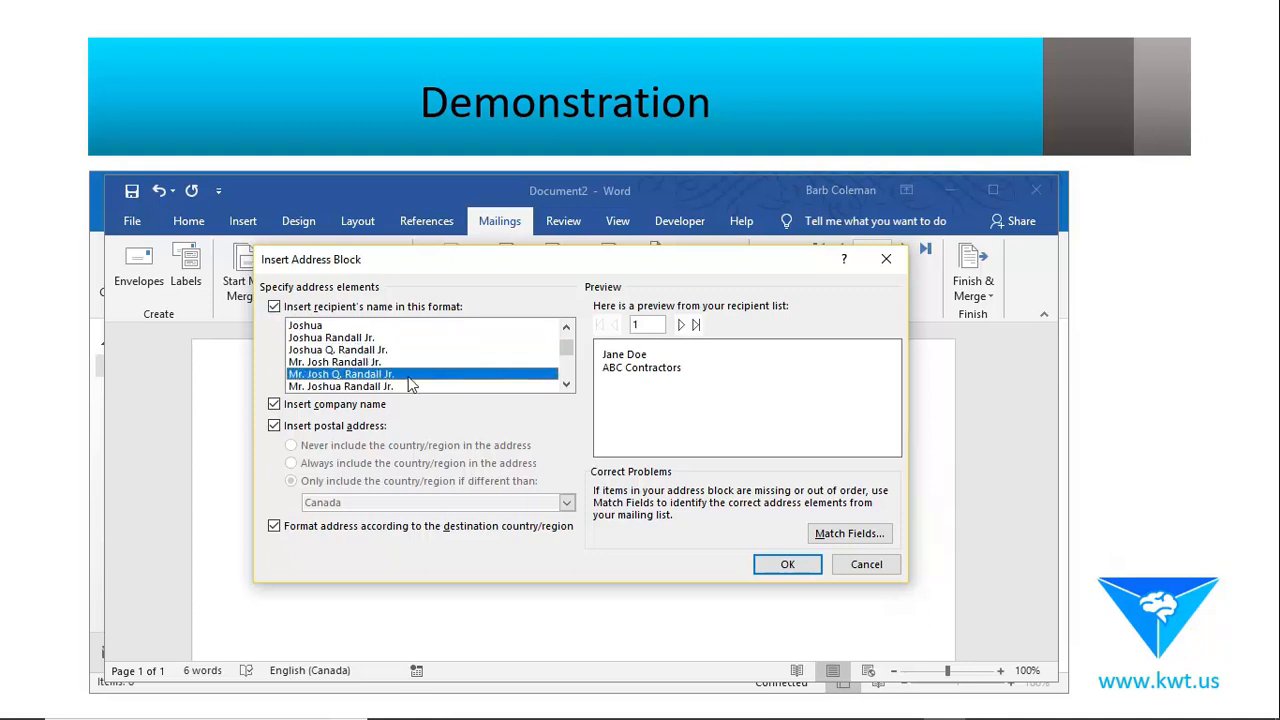
left_click(681, 325)
left_click(487, 351)
left_click(426, 372)
left_click(380, 385)
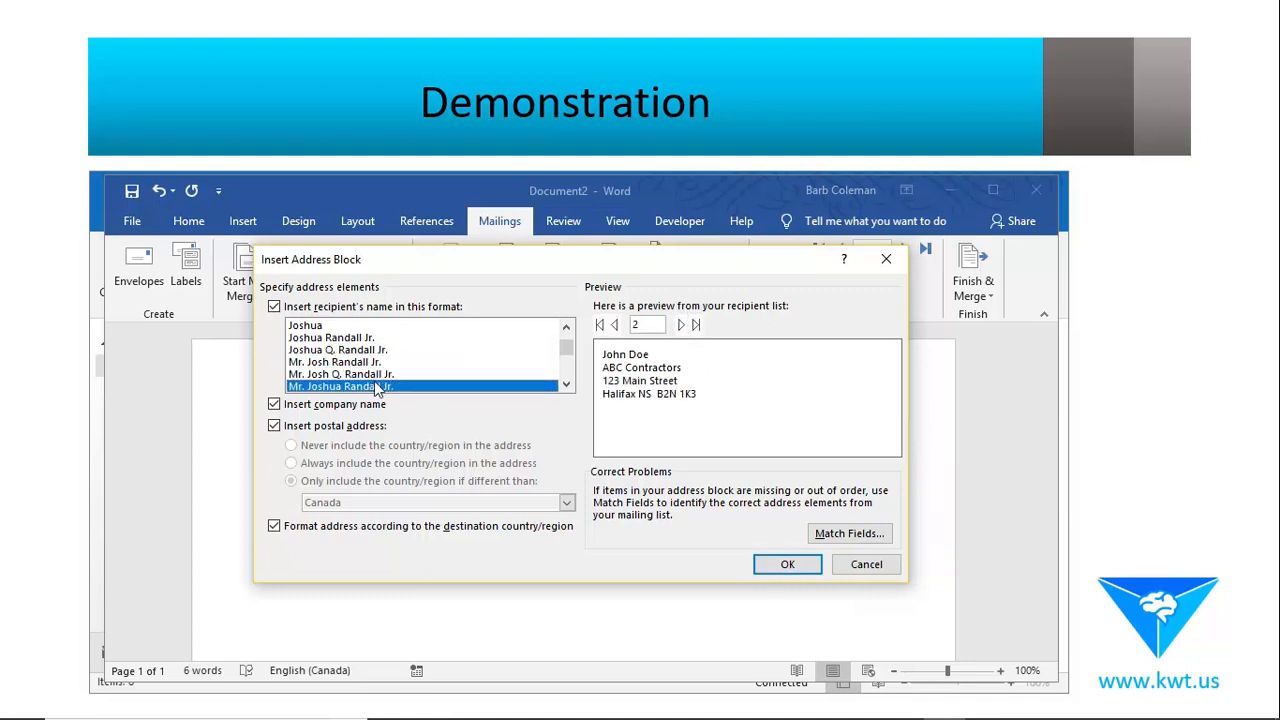
left_click(355, 352)
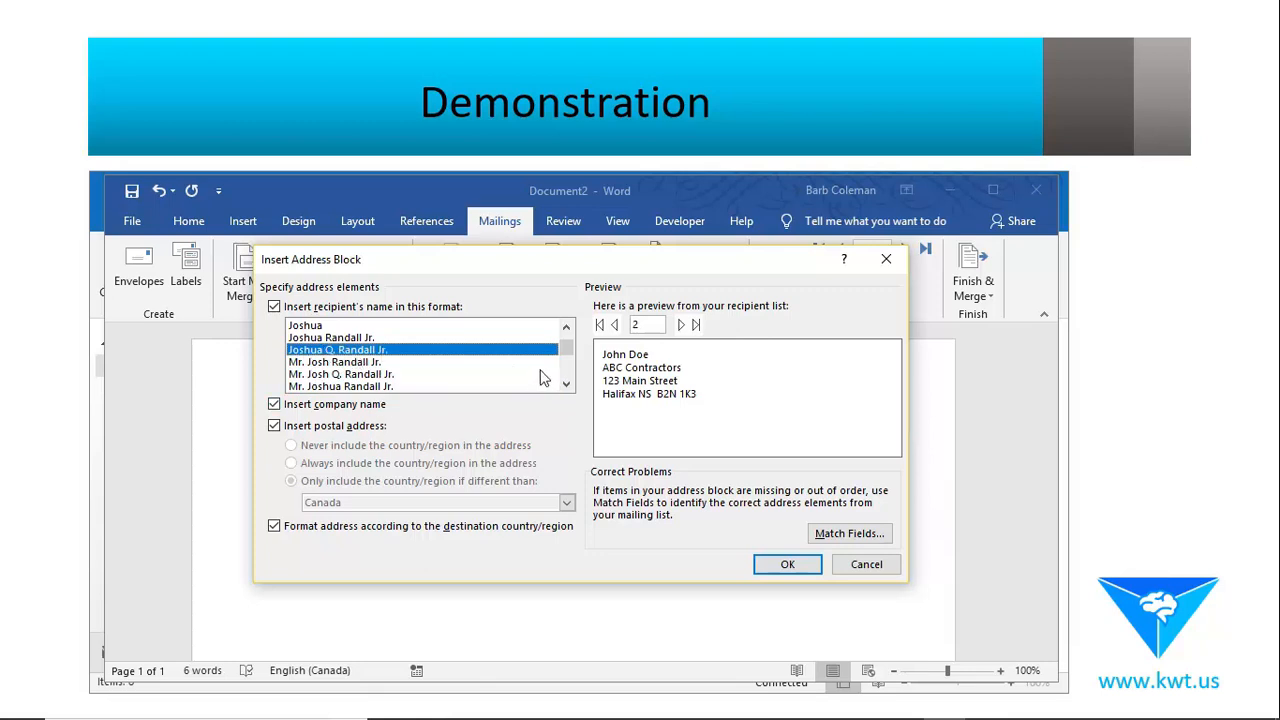
Preview the address block without the company name and on the third recipient, then insert it with the company name included
left_click(278, 405)
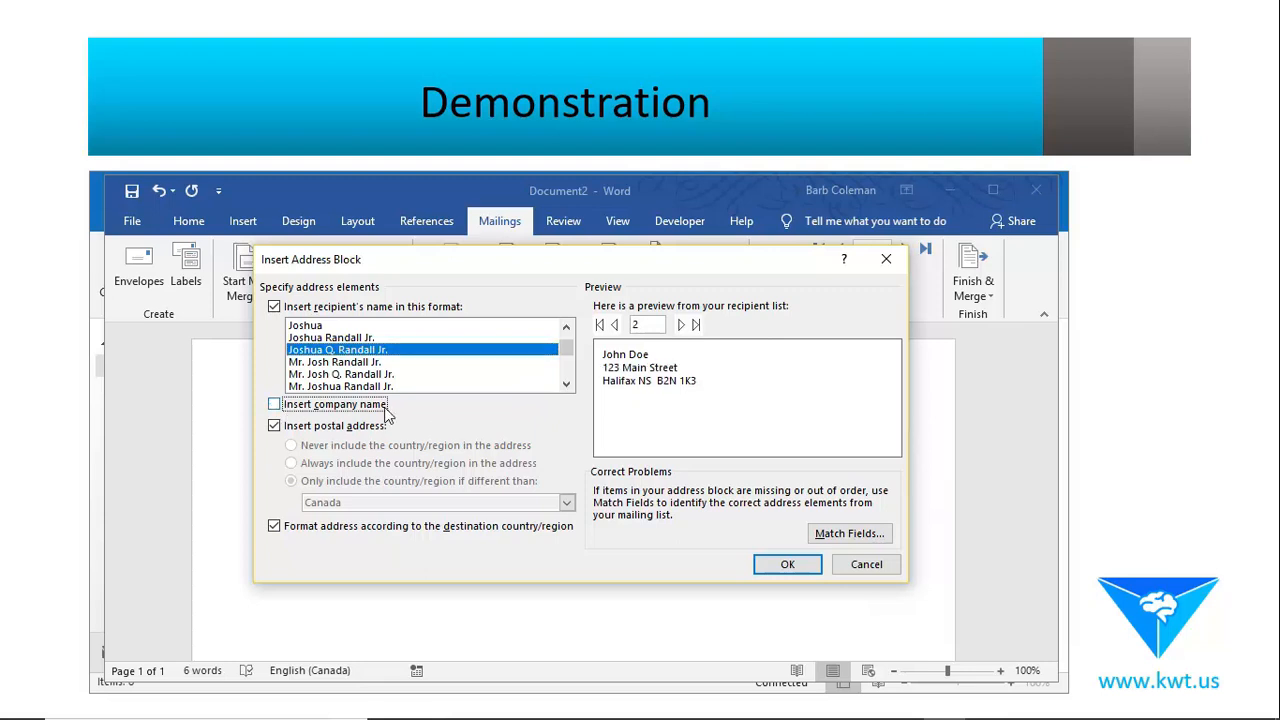
left_click(276, 405)
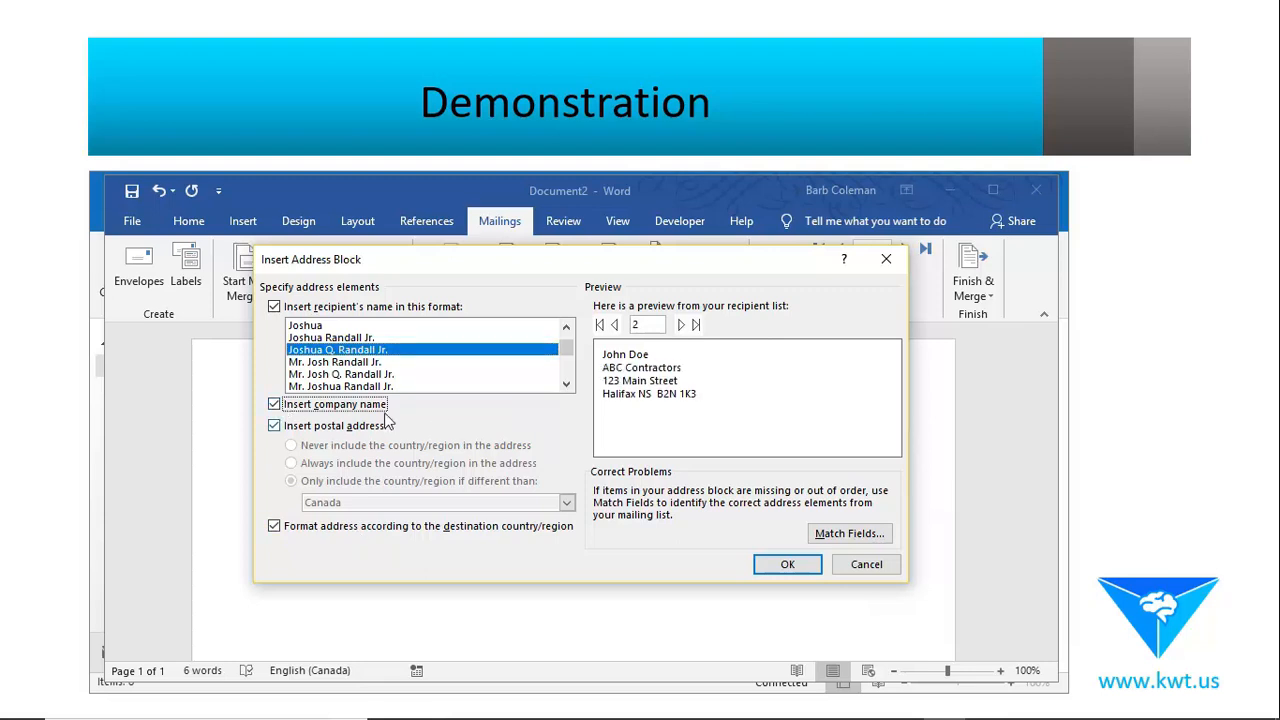
left_click(684, 327)
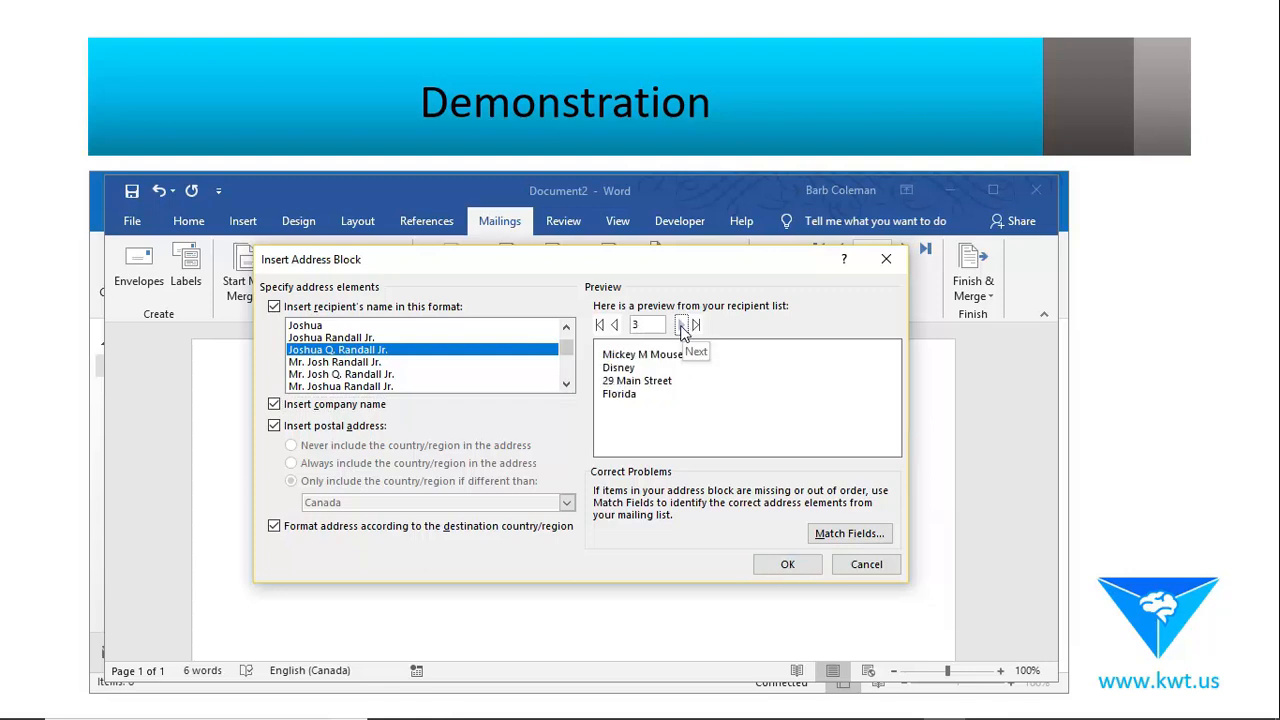
left_click(616, 327)
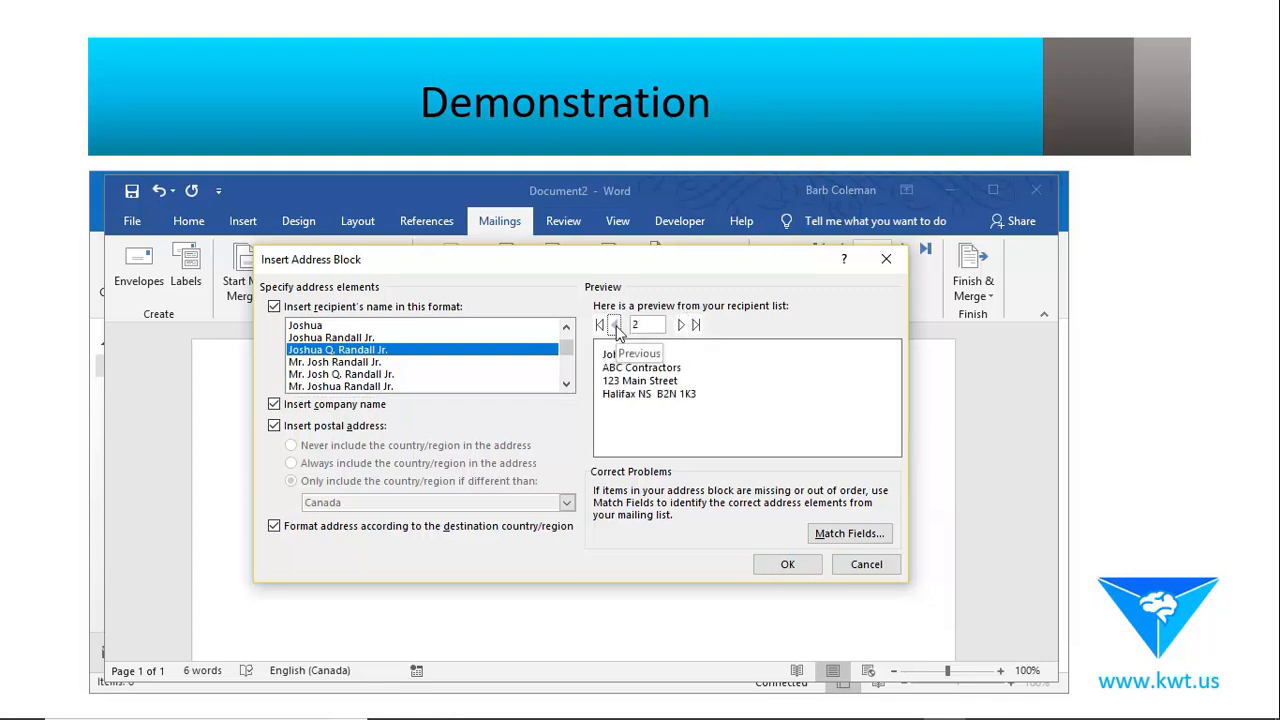
left_click(786, 566)
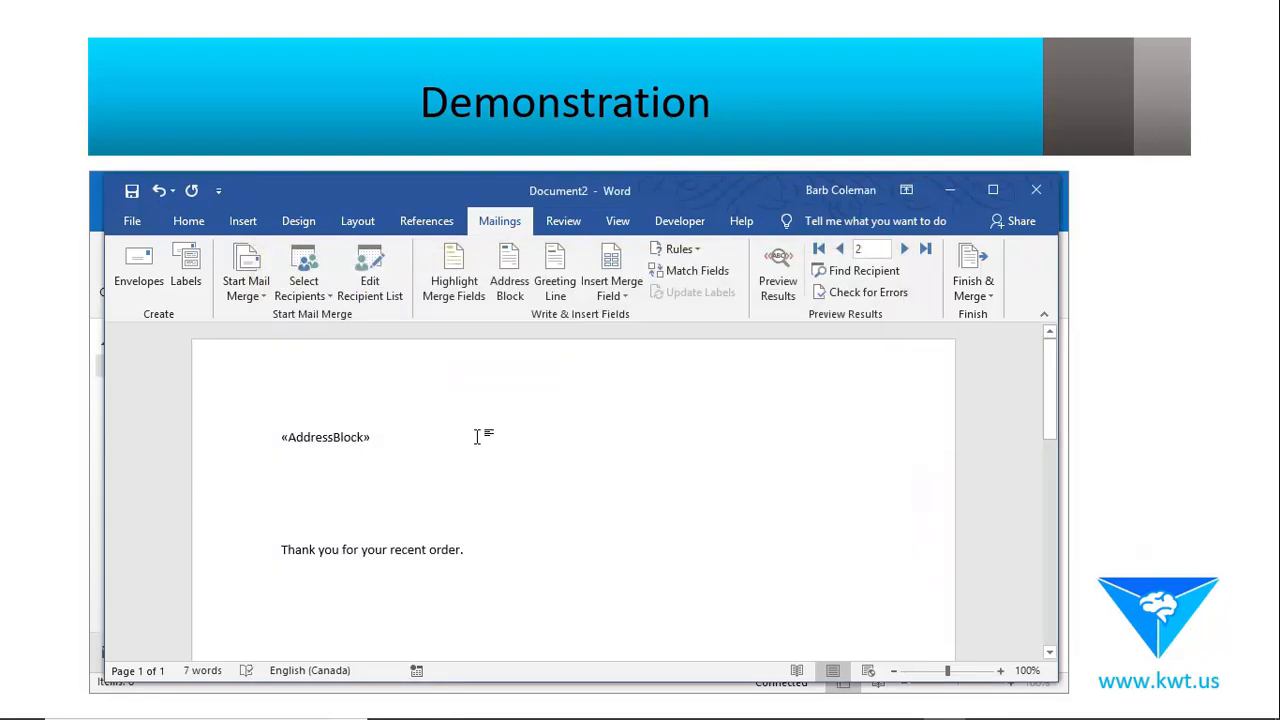
Insert a greeting line between the address block and the body text, using "Dear", the first-name format "Joshua" and a comma
key("Return")
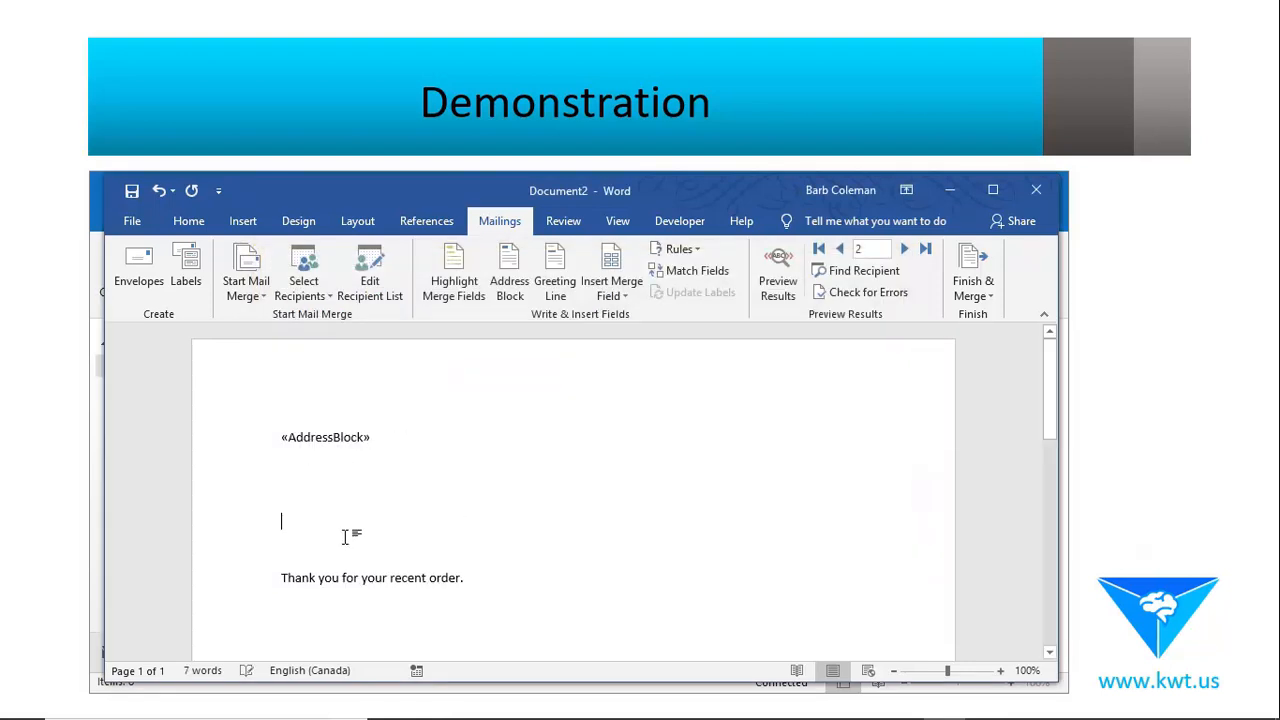
left_click(558, 274)
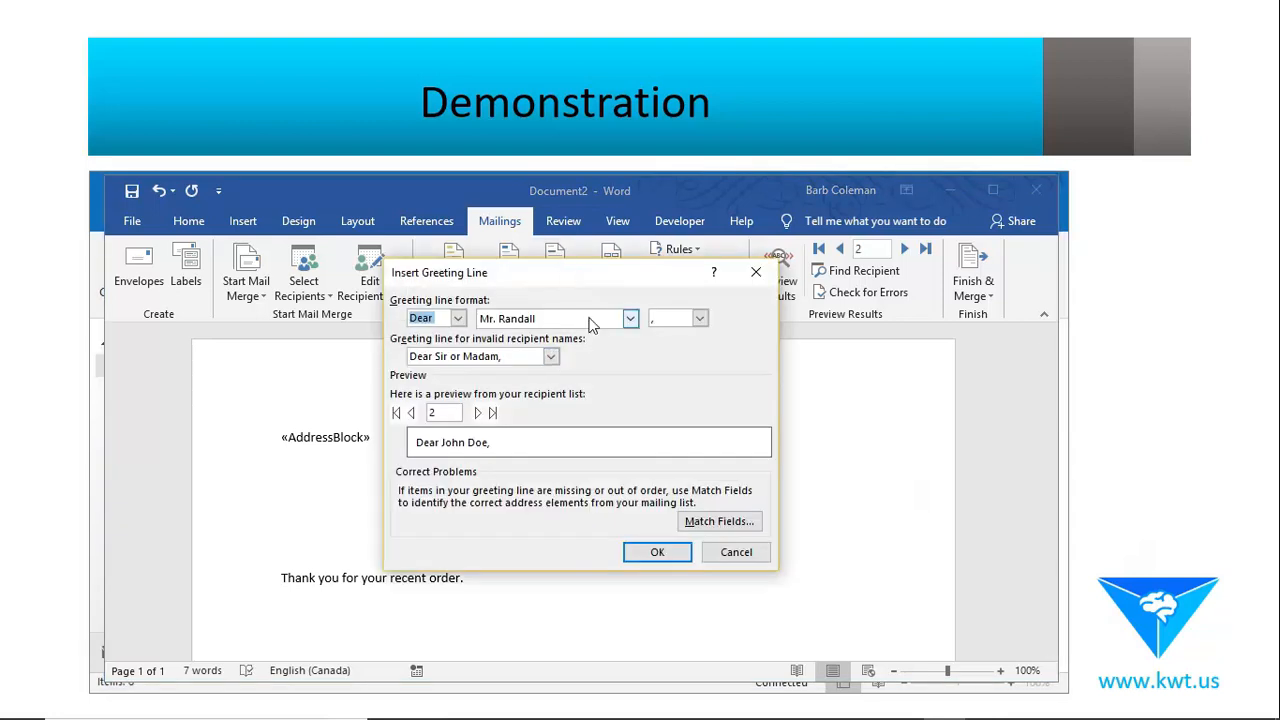
left_click(458, 318)
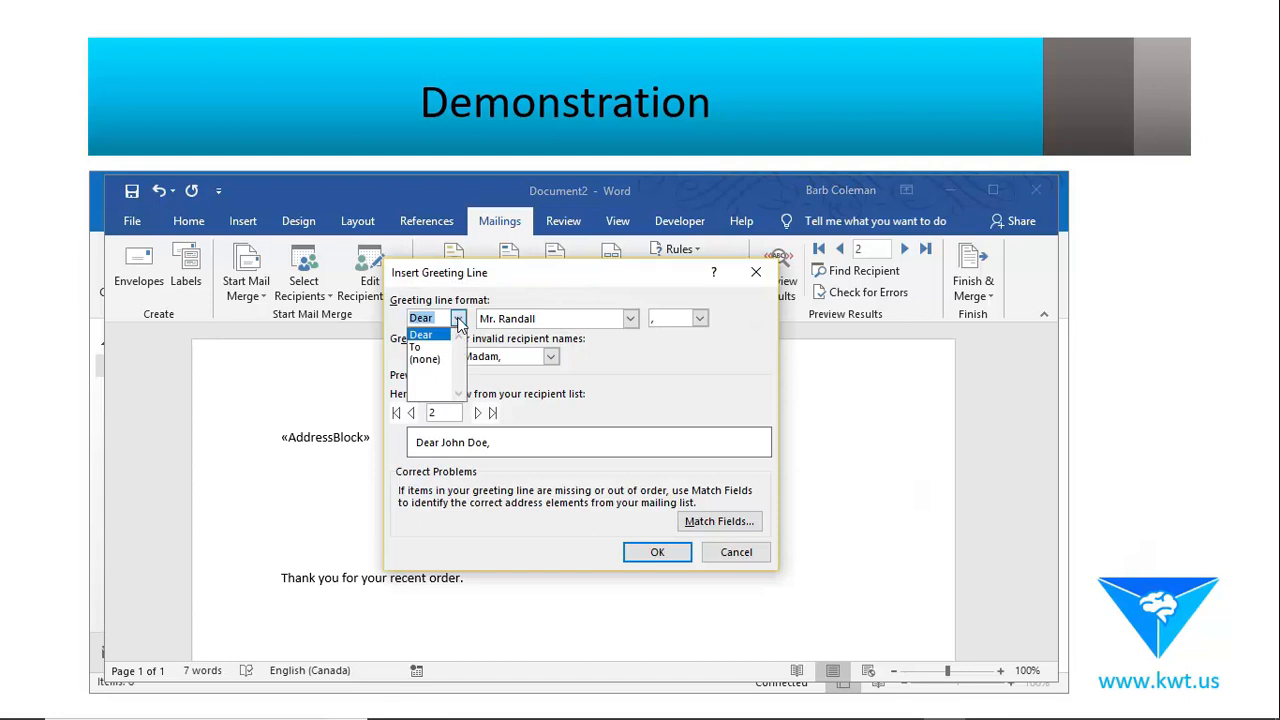
left_click(458, 318)
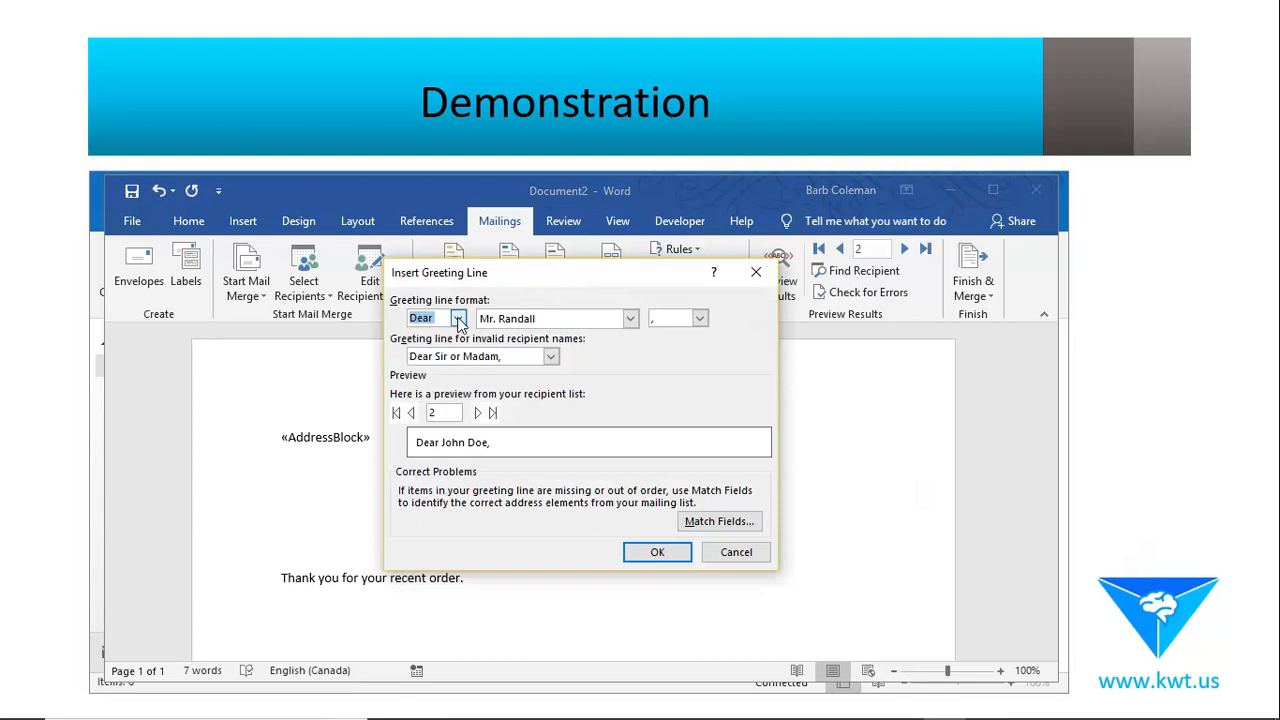
left_click(631, 319)
left_click_drag(627, 346, 631, 395)
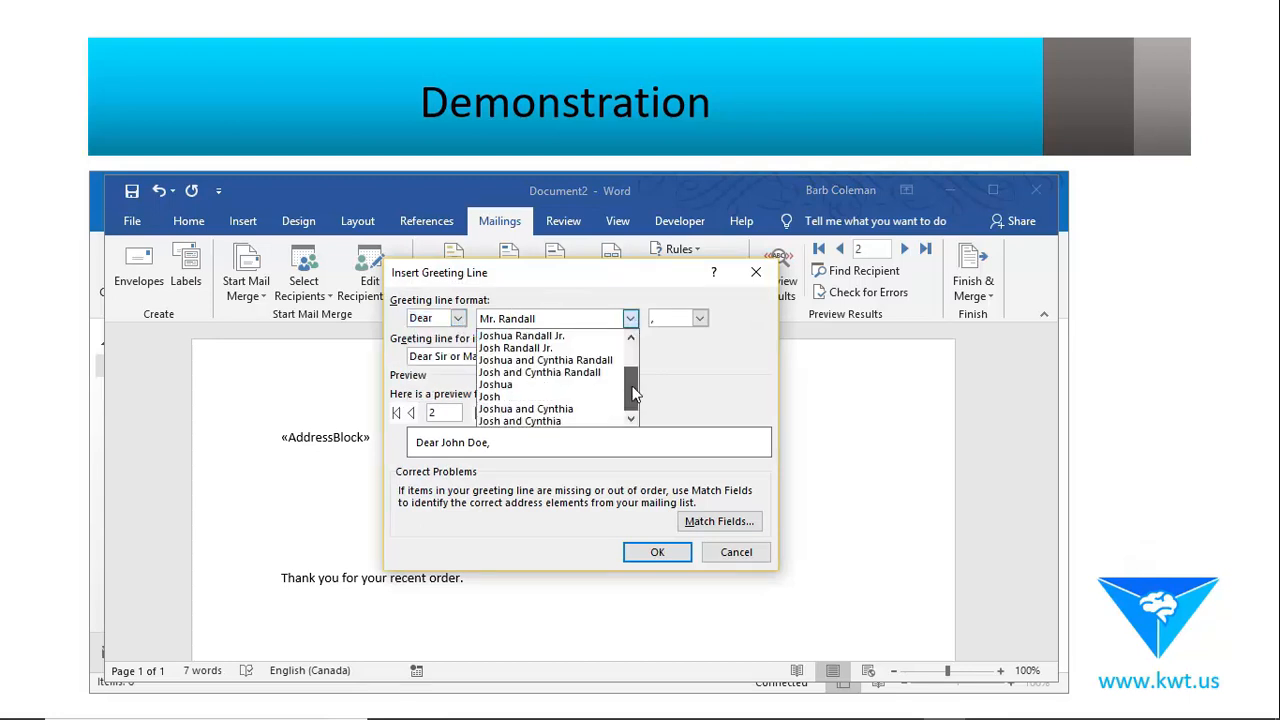
left_click(520, 386)
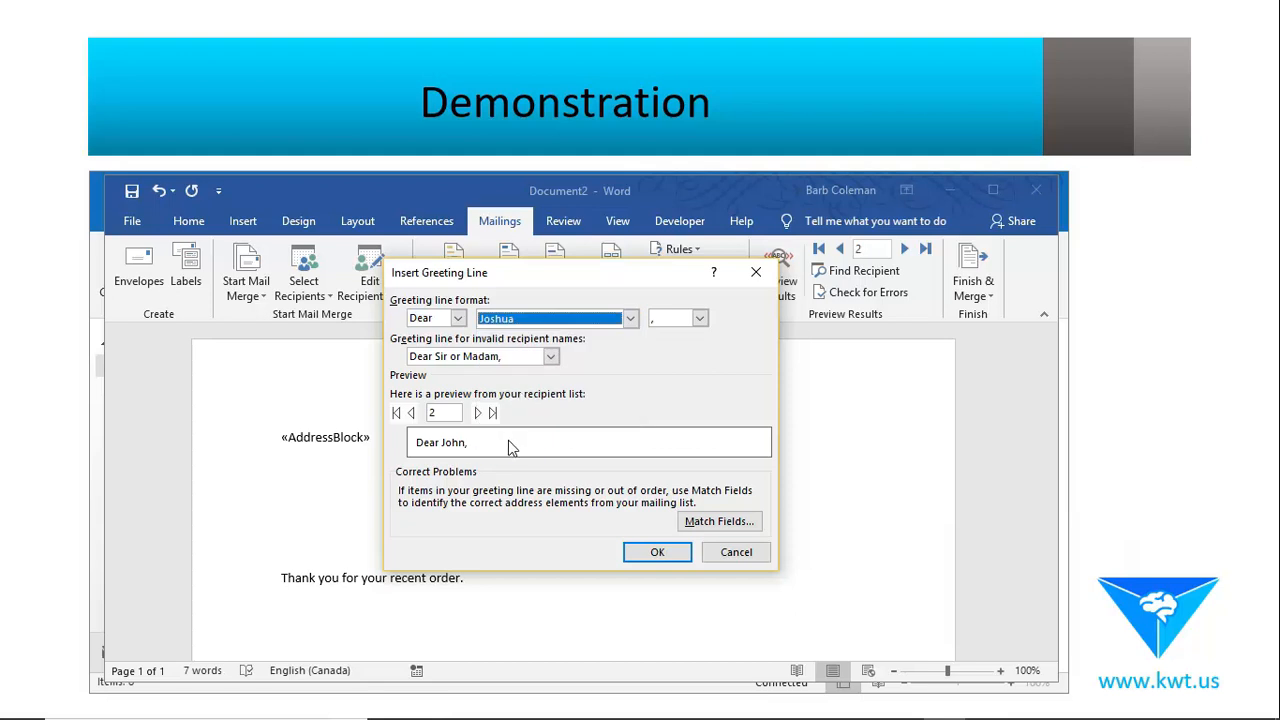
left_click(477, 412)
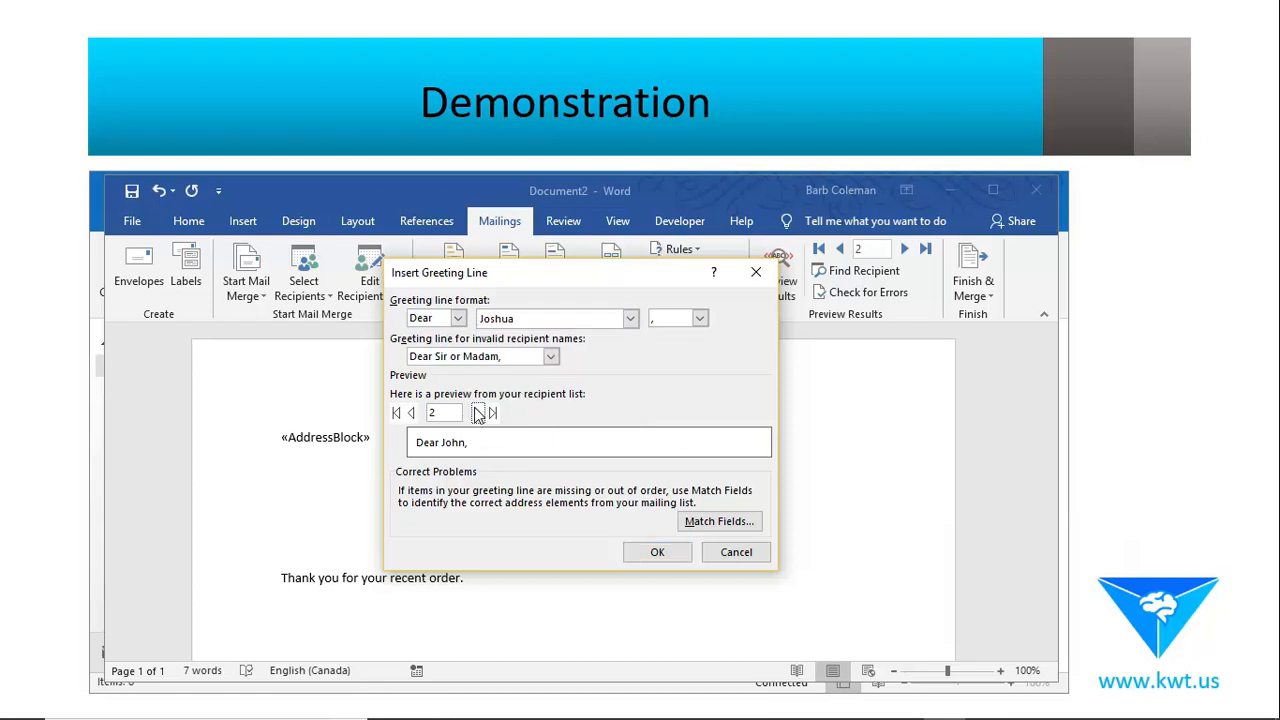
left_click(410, 413)
left_click(655, 553)
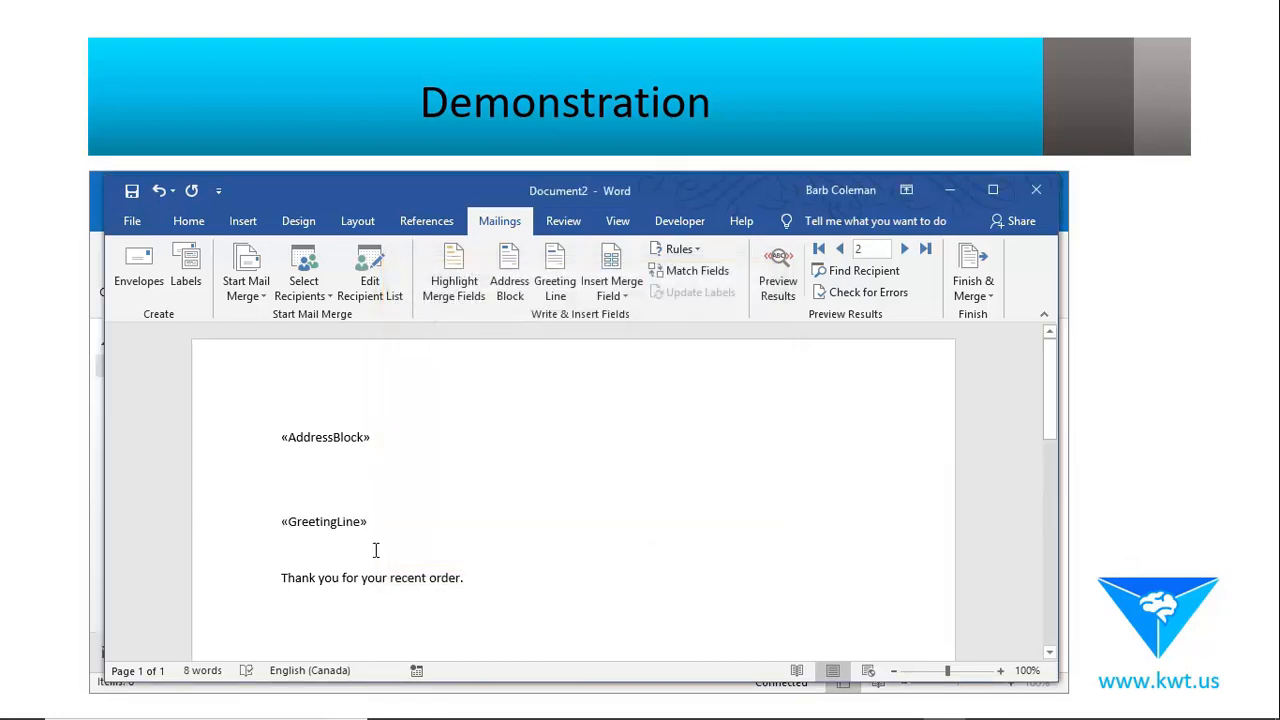
Below the order sentence, leave a blank line and add "Email Address:" followed by the Email merge field
left_click(465, 584)
key("Return")
key("Return")
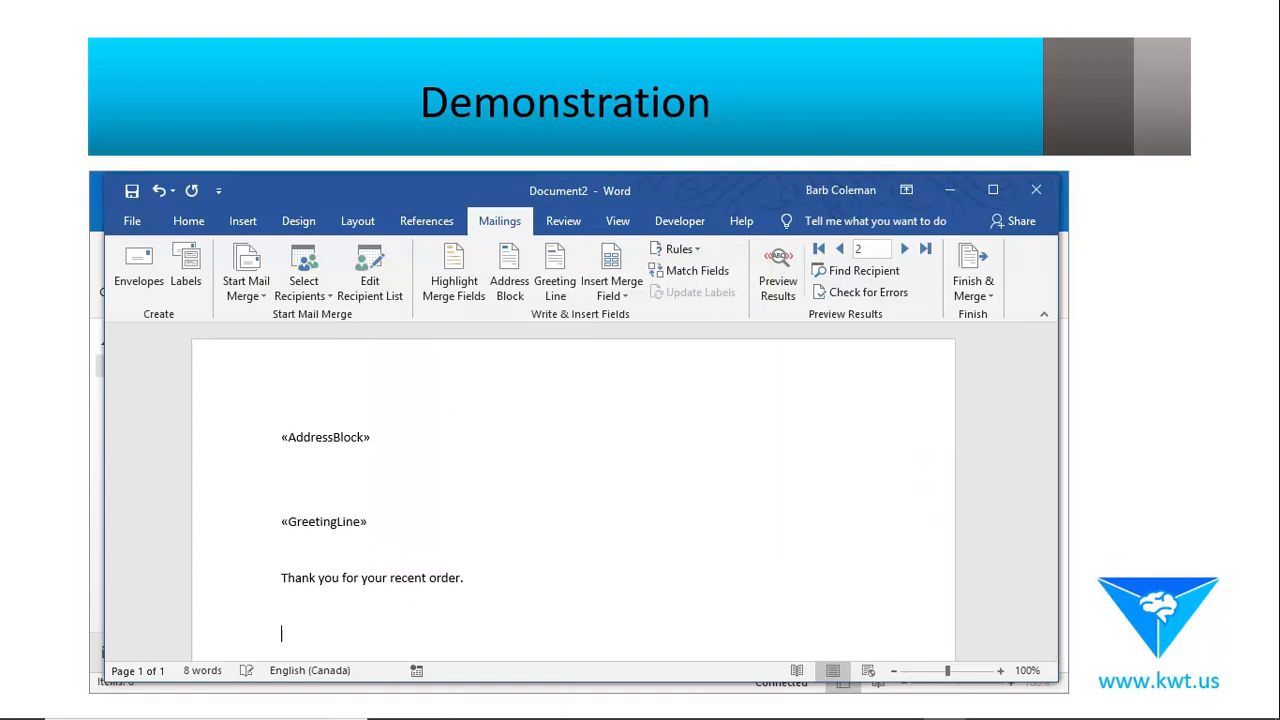
type("Email Address:")
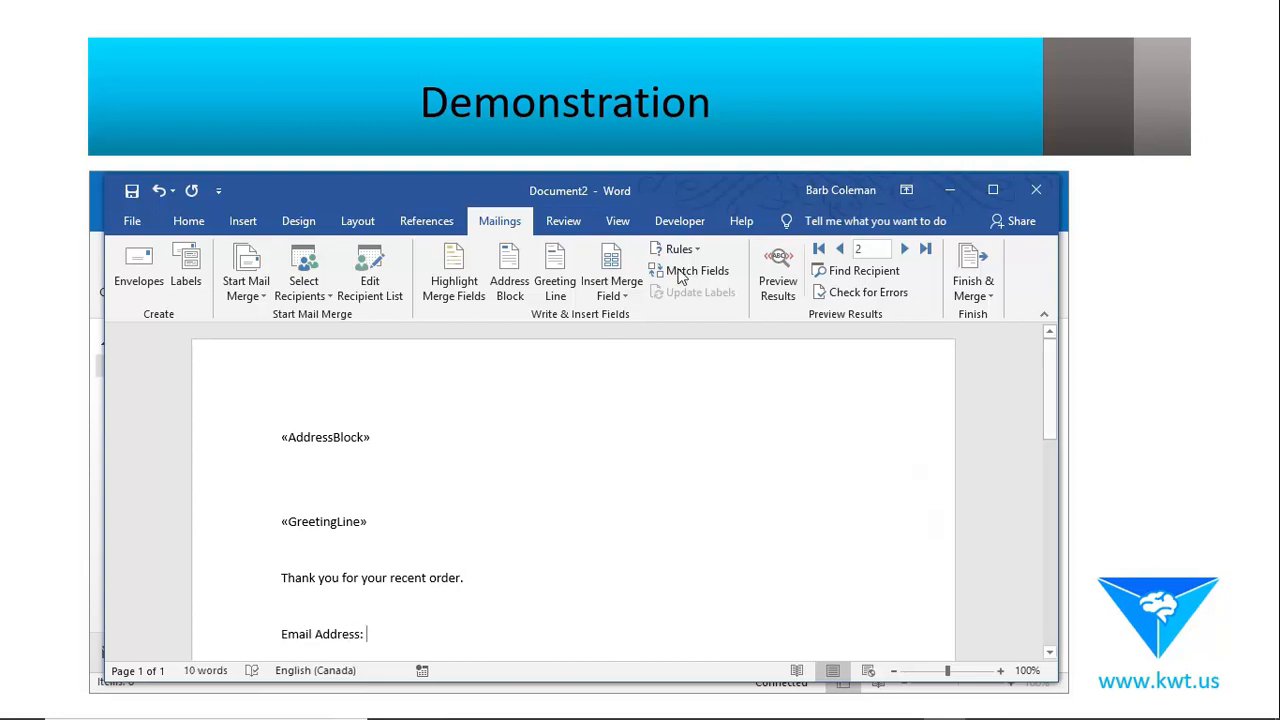
left_click(628, 296)
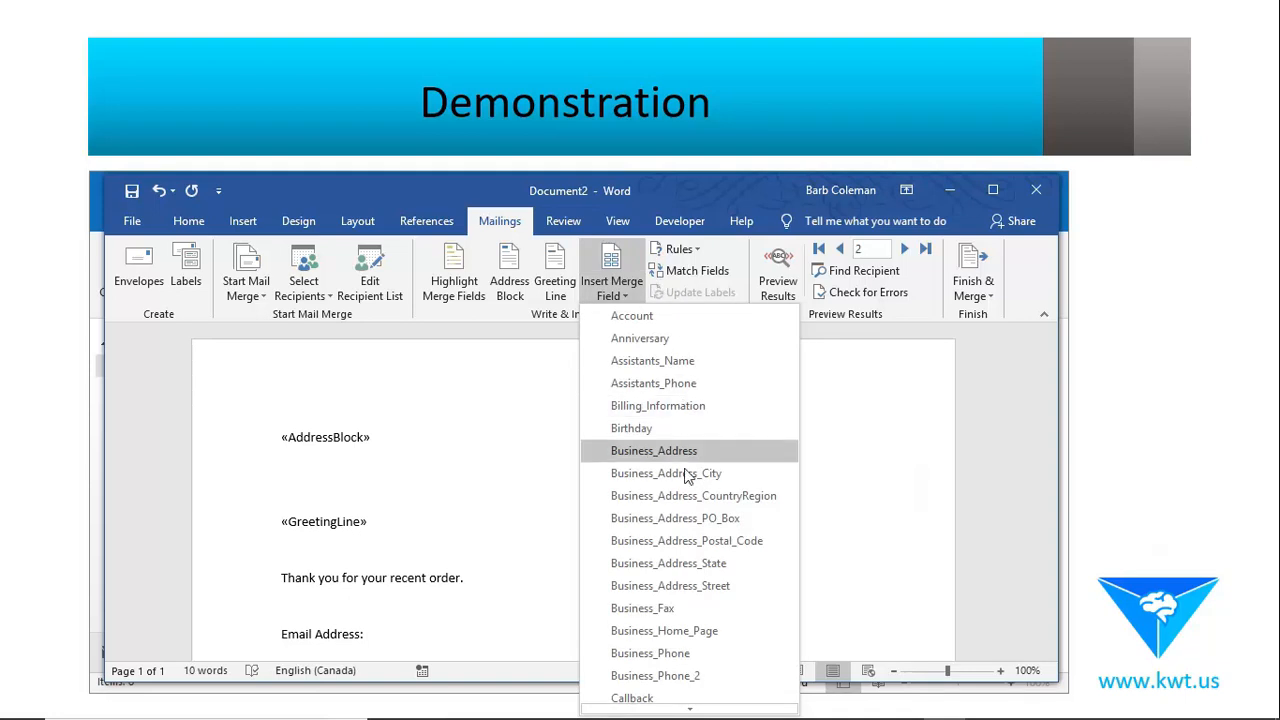
scroll(672, 700, "down", 1)
scroll(672, 700, "down", 6)
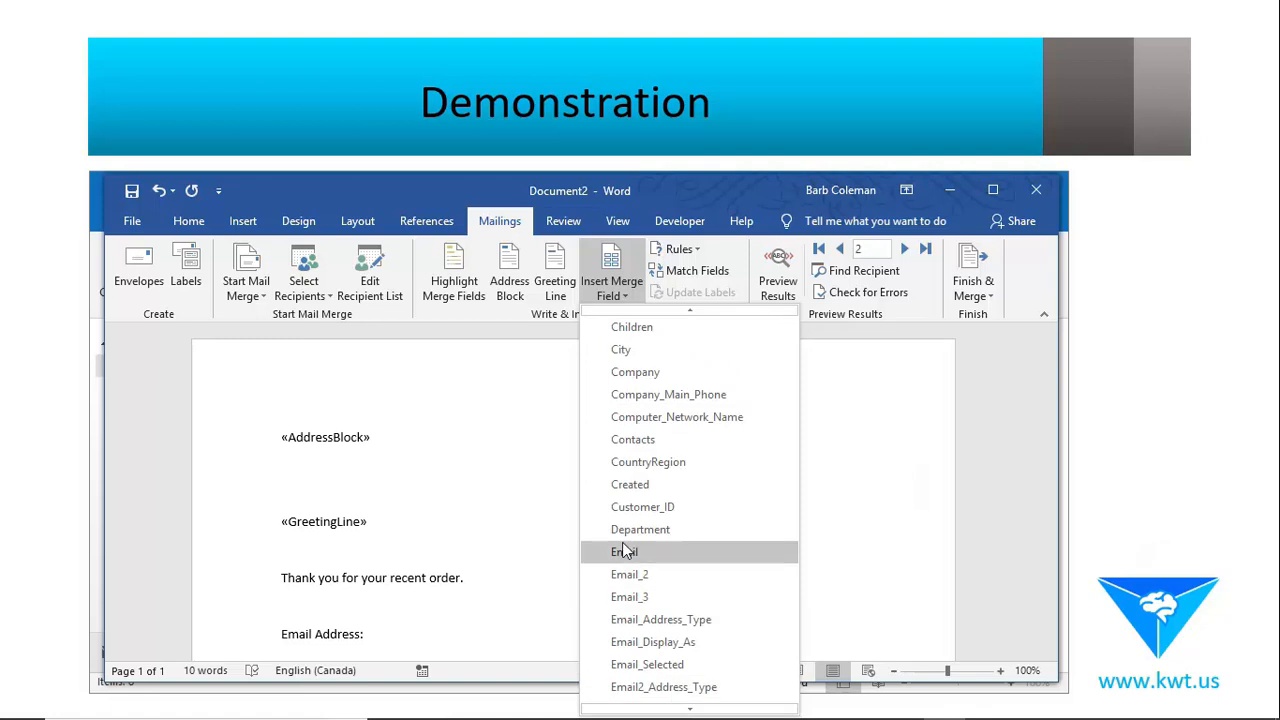
left_click(631, 553)
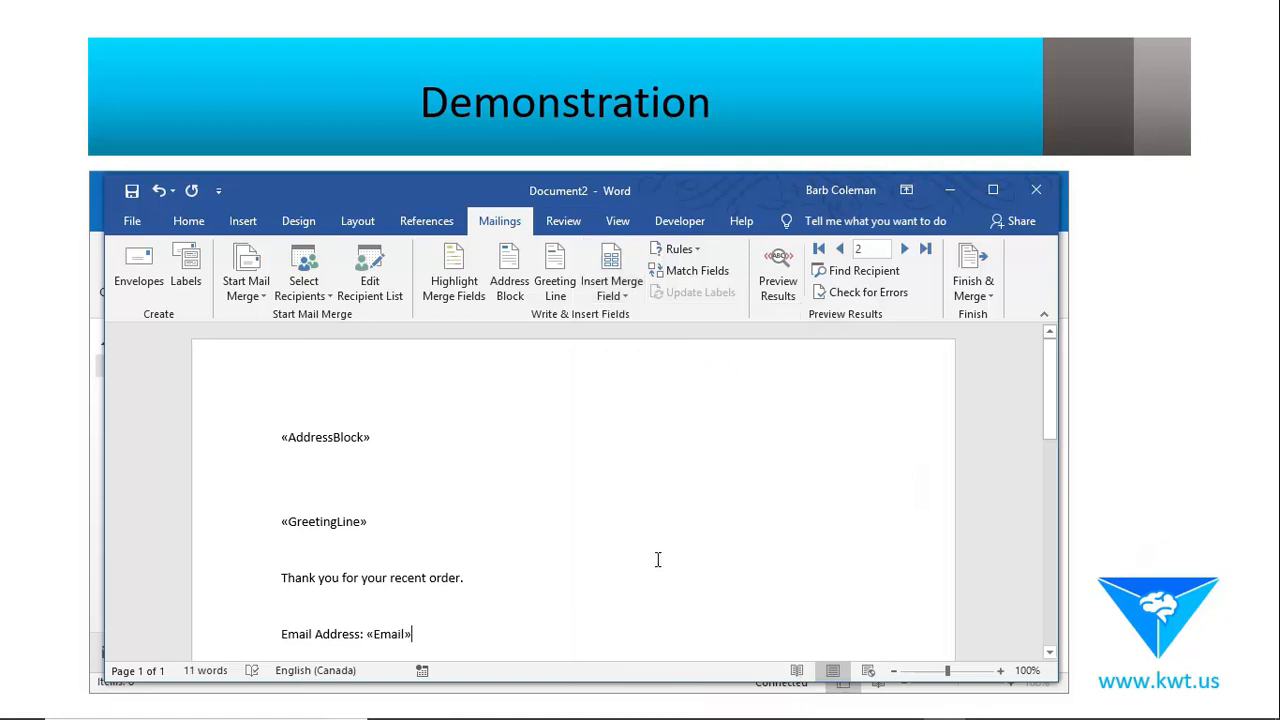
On the line below the email address, add "Mobile Phone:" followed by the Mobile_Phone merge field
key("Return")
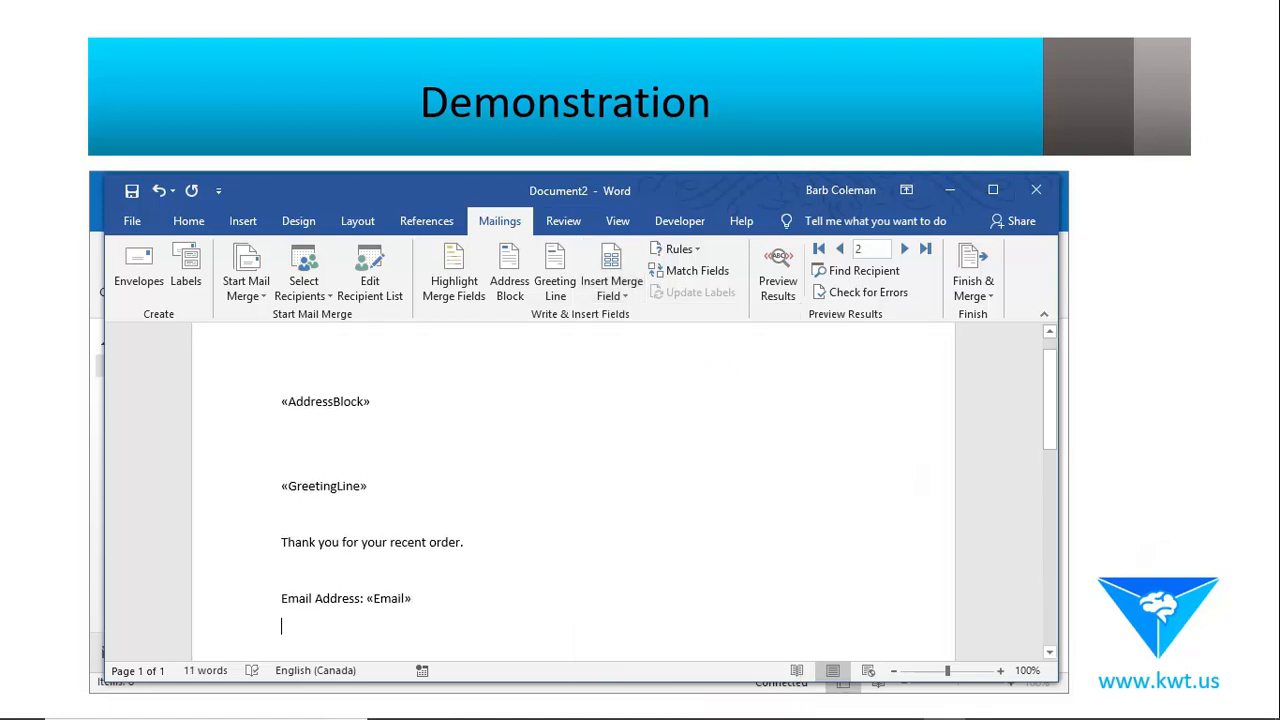
type("P")
key("BackSpace")
type("Mob")
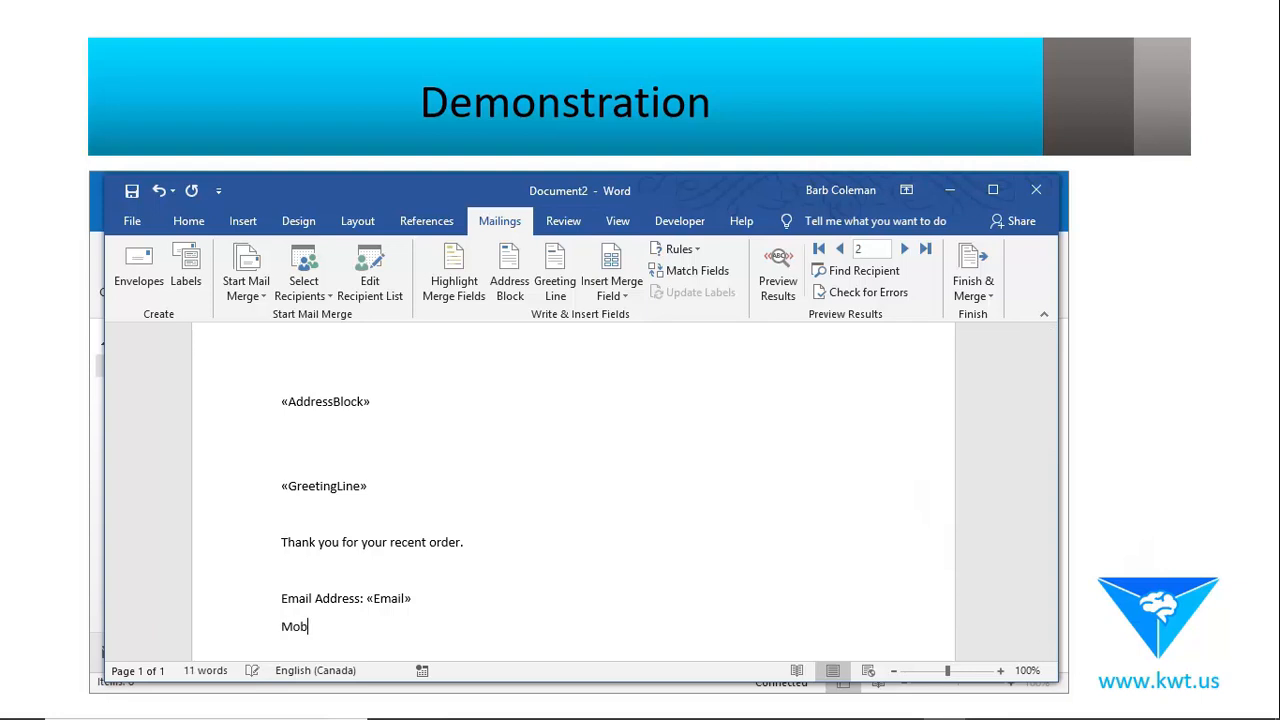
type("ile Phone:")
left_click(612, 290)
scroll(690, 557, "down", 1)
scroll(690, 557, "down", 15)
scroll(687, 555, "down", 6)
left_click(657, 606)
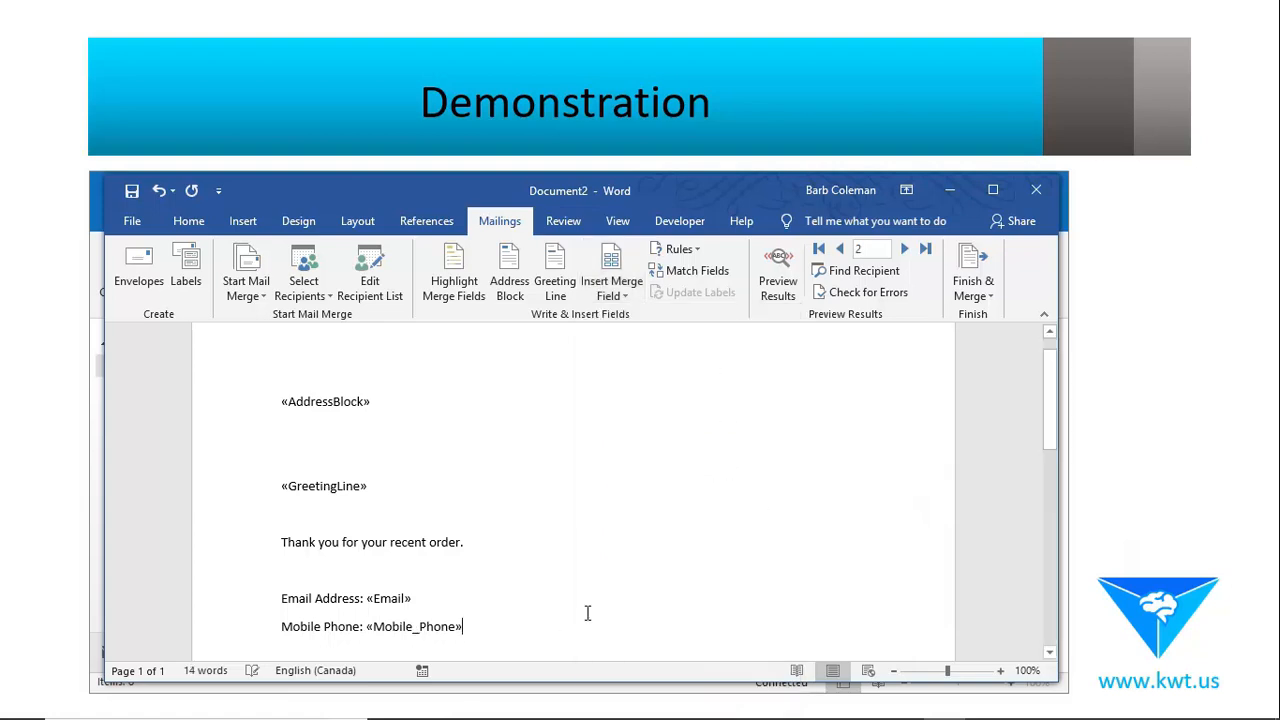
Leave a blank line below the mobile phone and add "Twitter Account:" followed by the User_Field_1 merge field
key("Return")
key("Return")
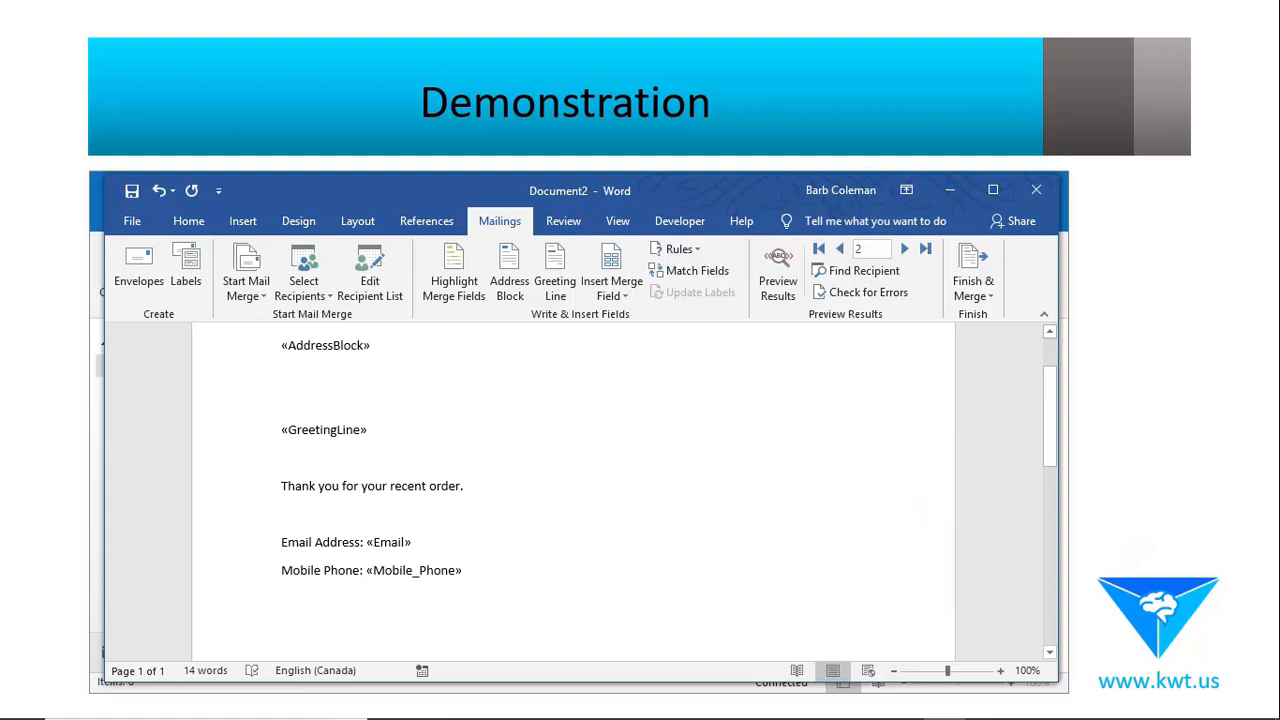
type("Twitter Account:")
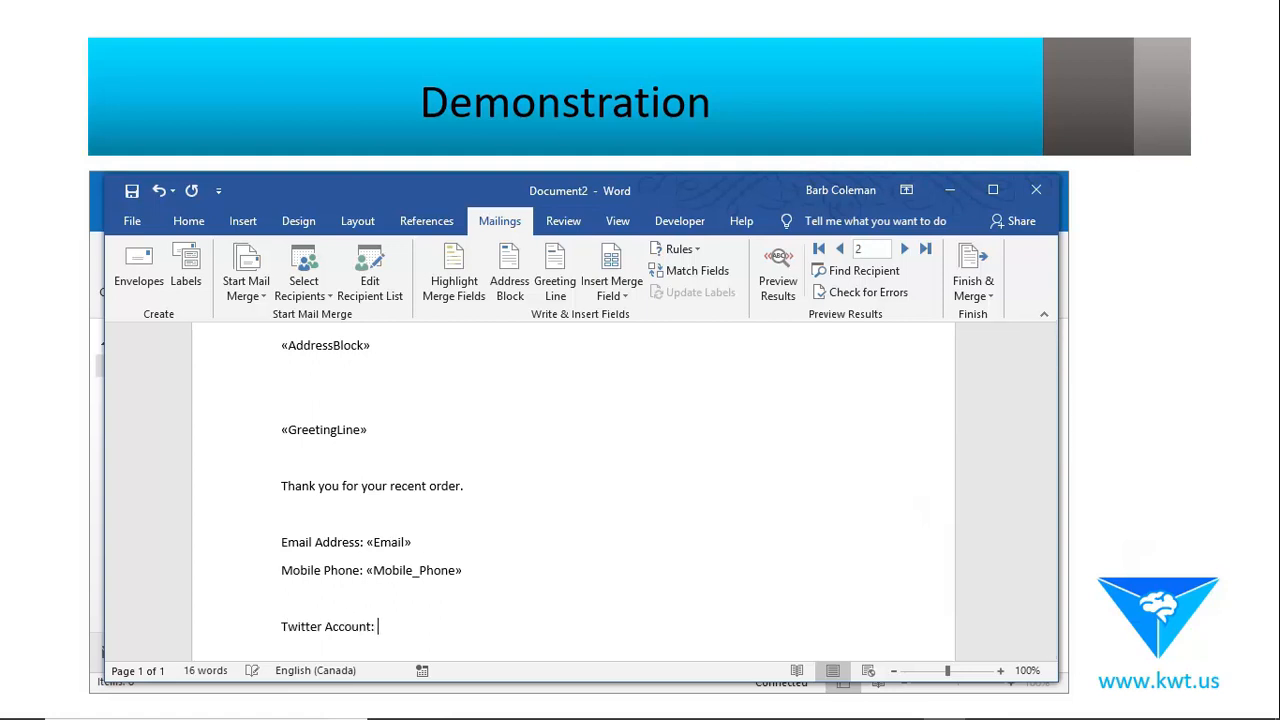
left_click(626, 293)
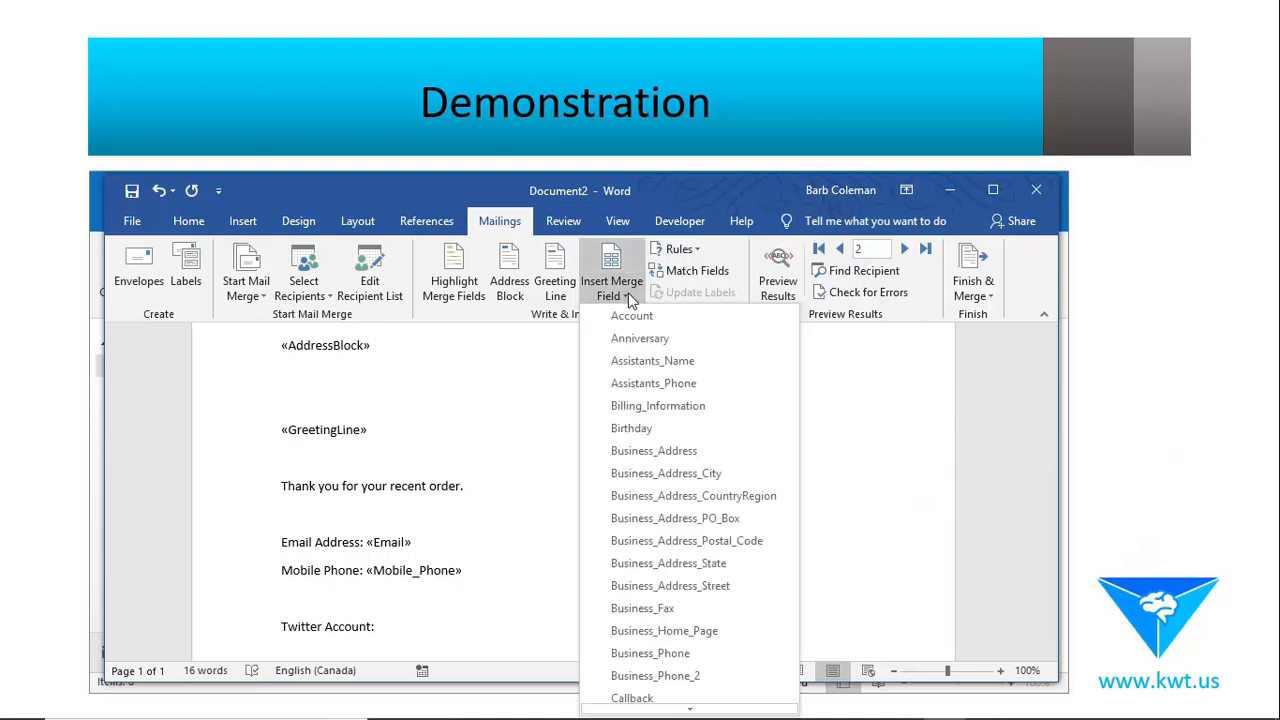
mouse_move(689, 710)
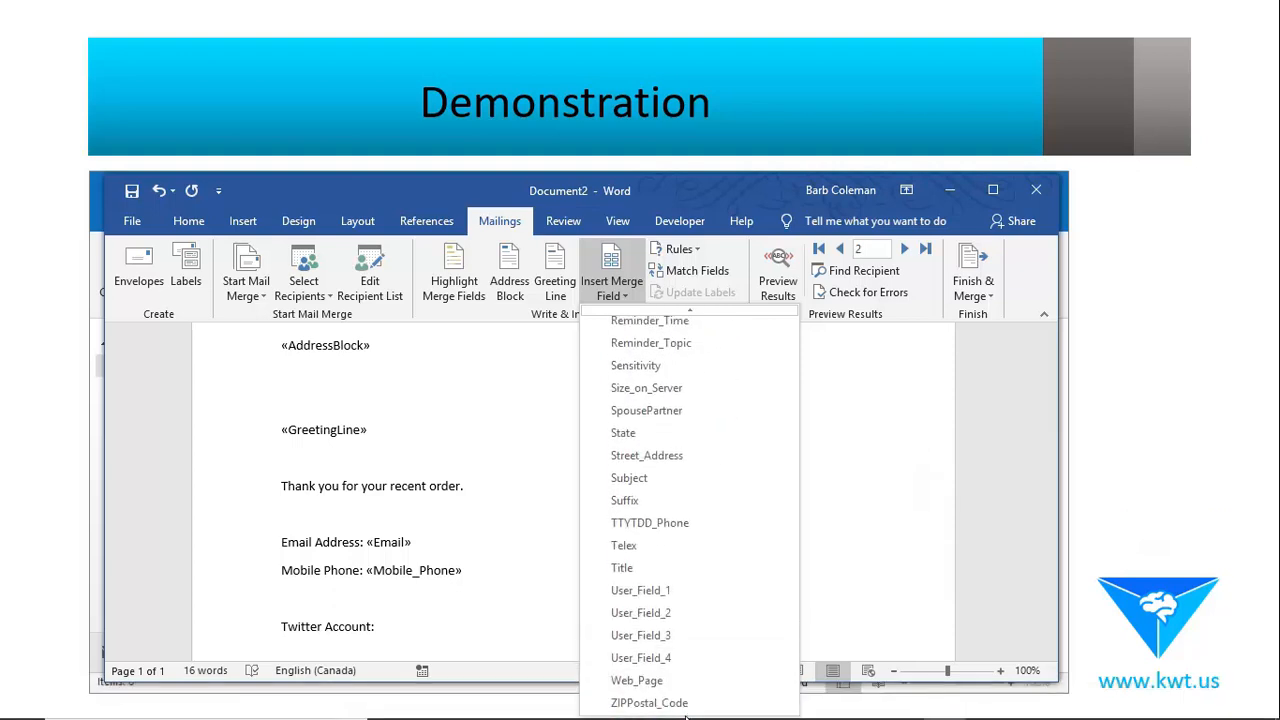
left_click(645, 591)
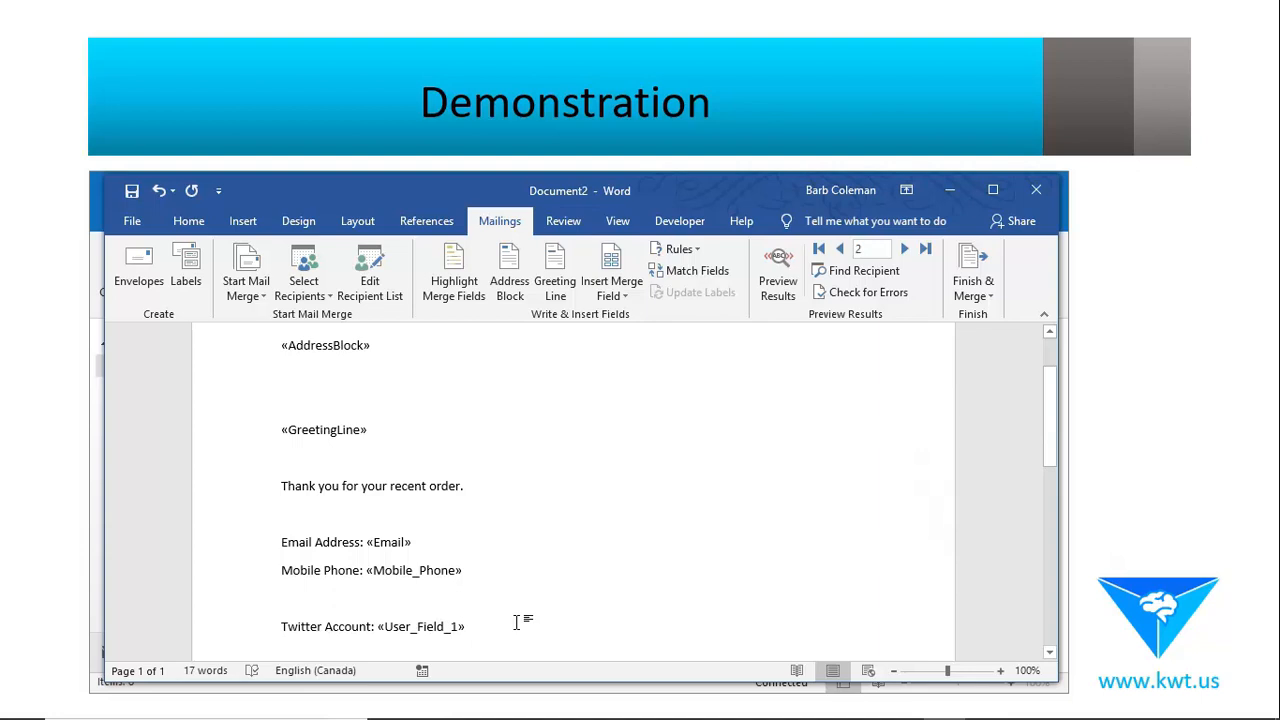
Close the letter below the Twitter line with "Thank you" and the sender's first name as a dashed sign-off
key("Return")
key("Return")
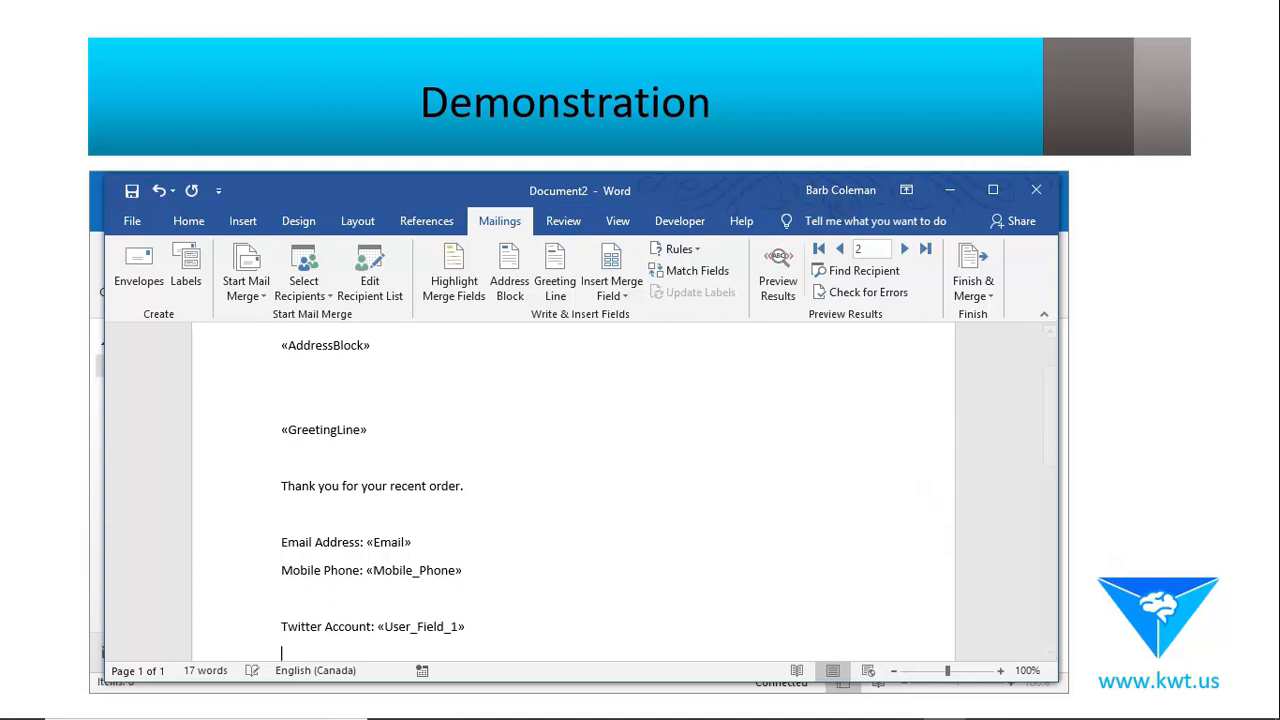
type("Thank you")
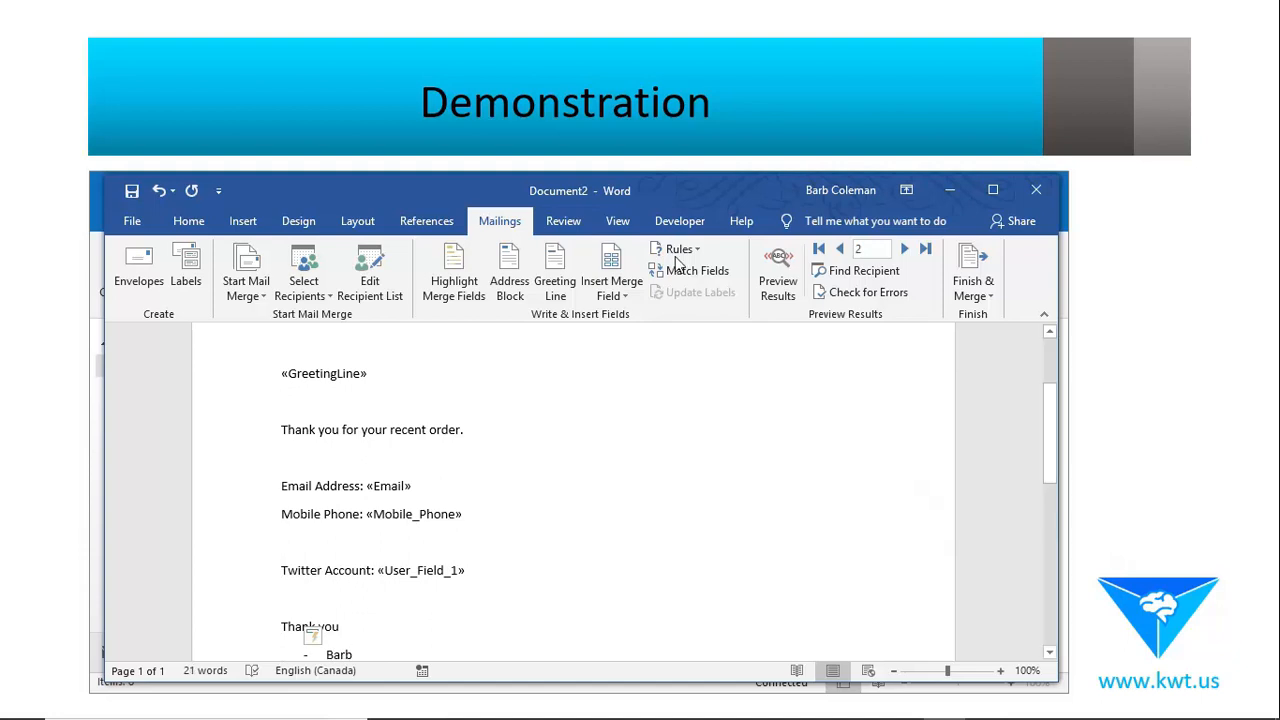
scroll(680, 501, "up", 3)
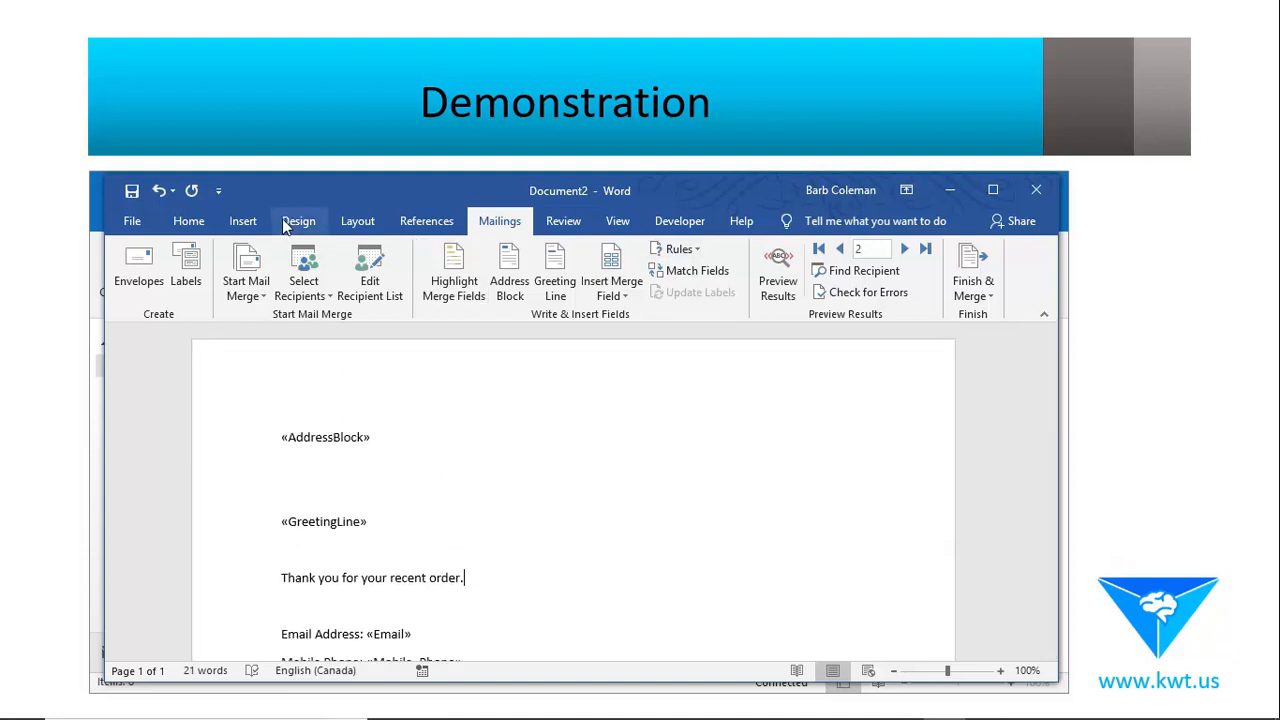
left_click(318, 228)
left_click(356, 219)
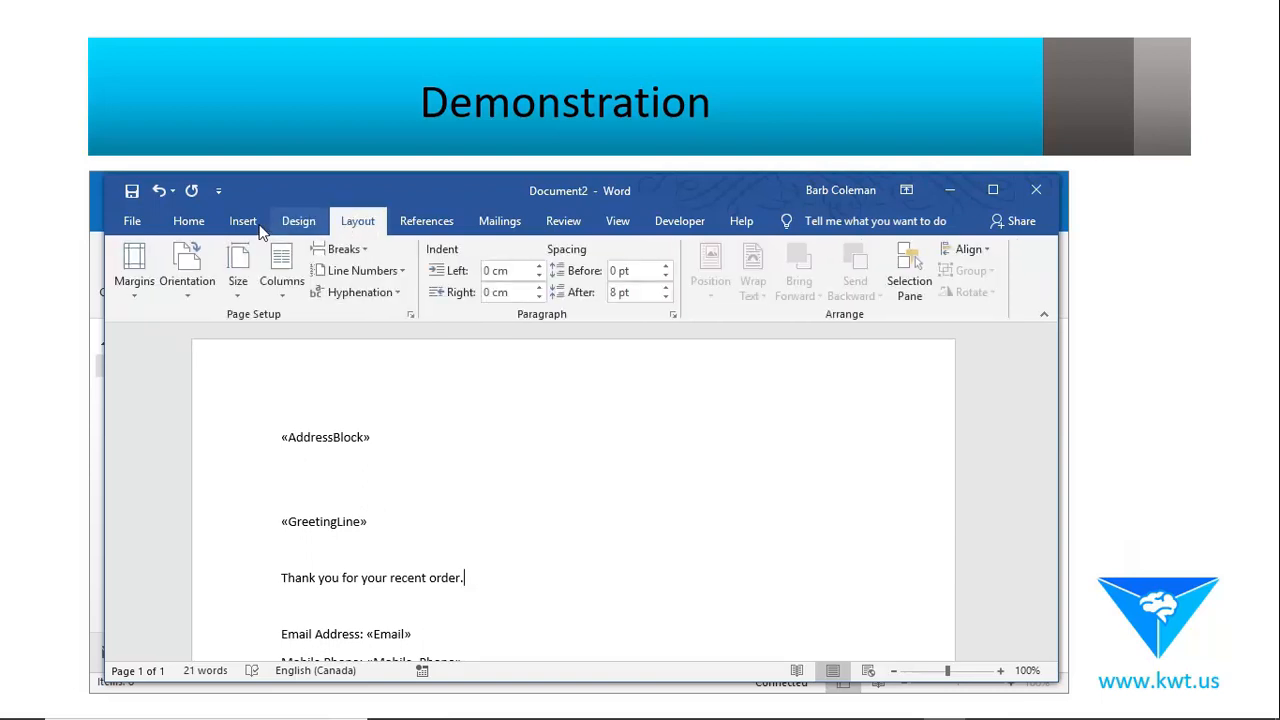
left_click(243, 221)
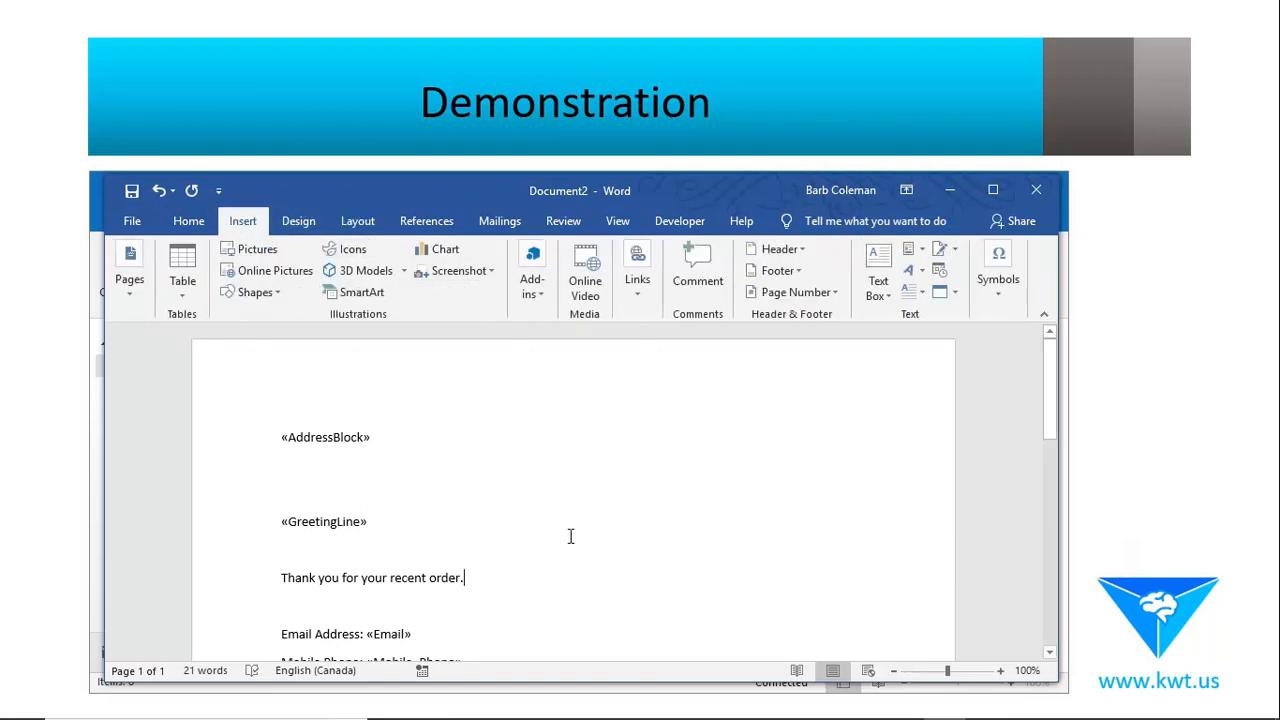
scroll(563, 545, "down", 3)
left_click(440, 603)
left_click(388, 610)
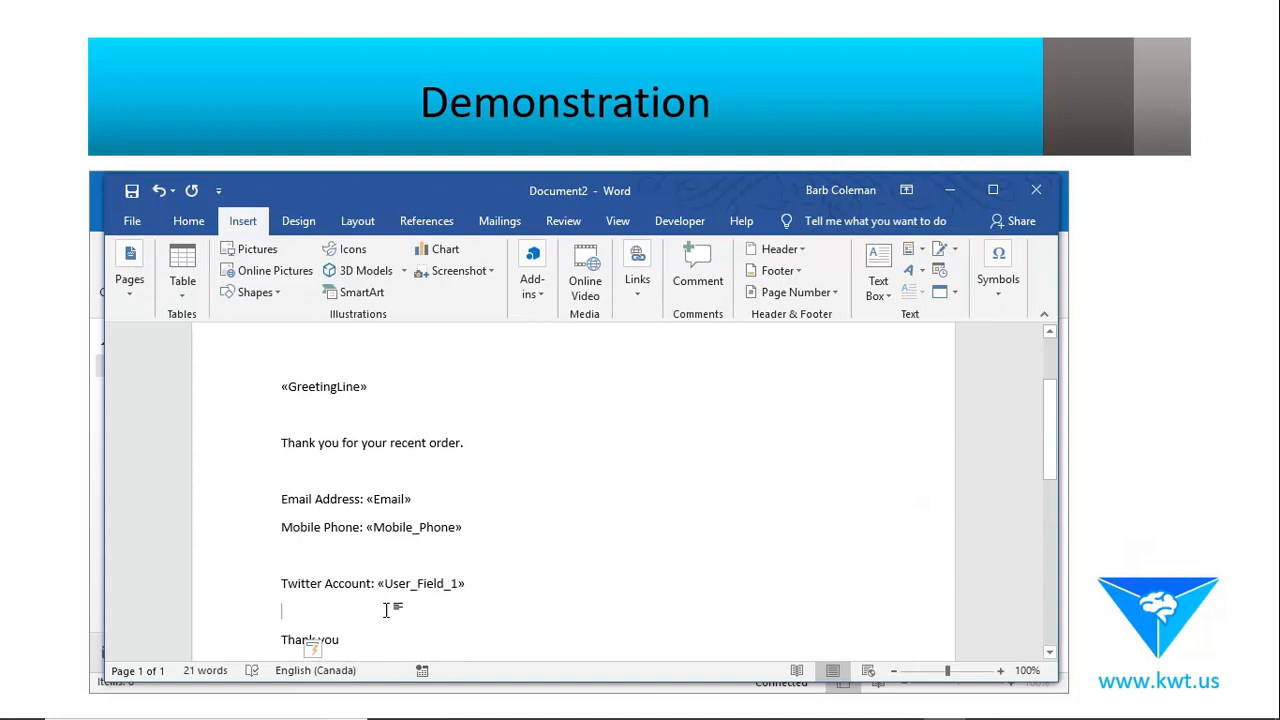
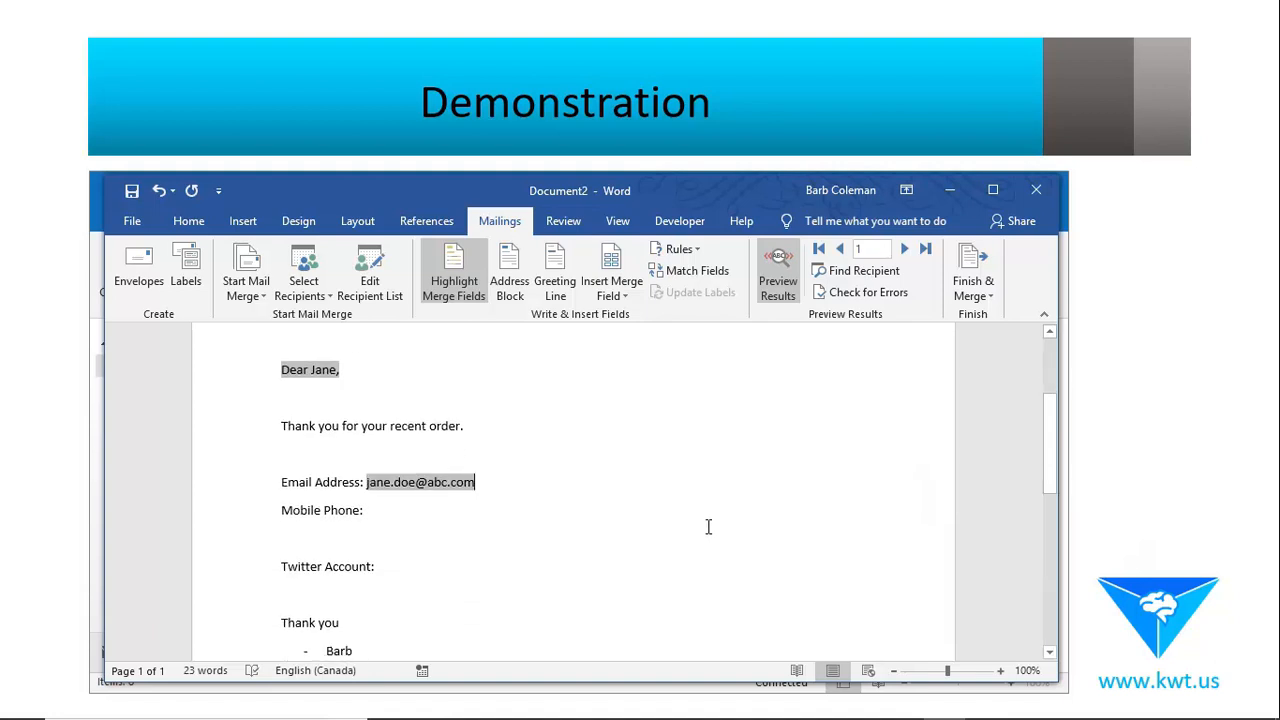
Above the closing, add the sentence "If information is missing please reach out to us to update our records."
left_click(382, 513)
left_click(352, 590)
key("Return")
type("If information is m")
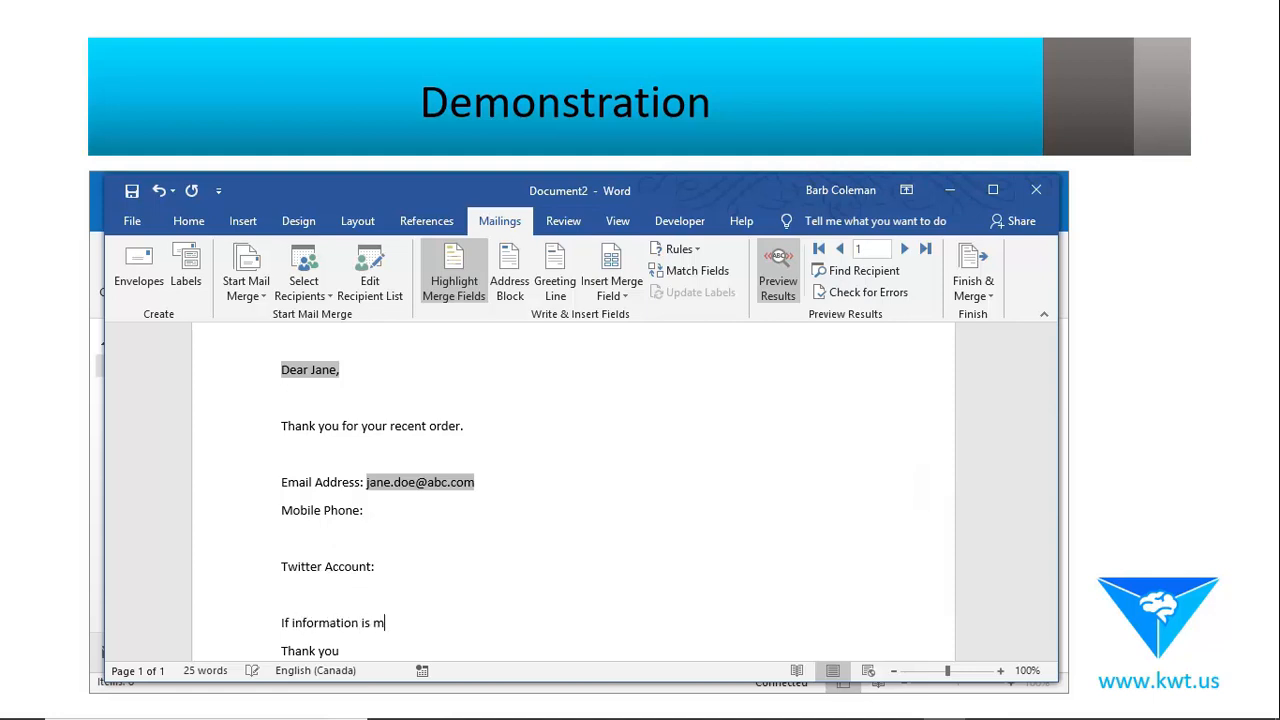
type("issing please reach out to us to update our records.")
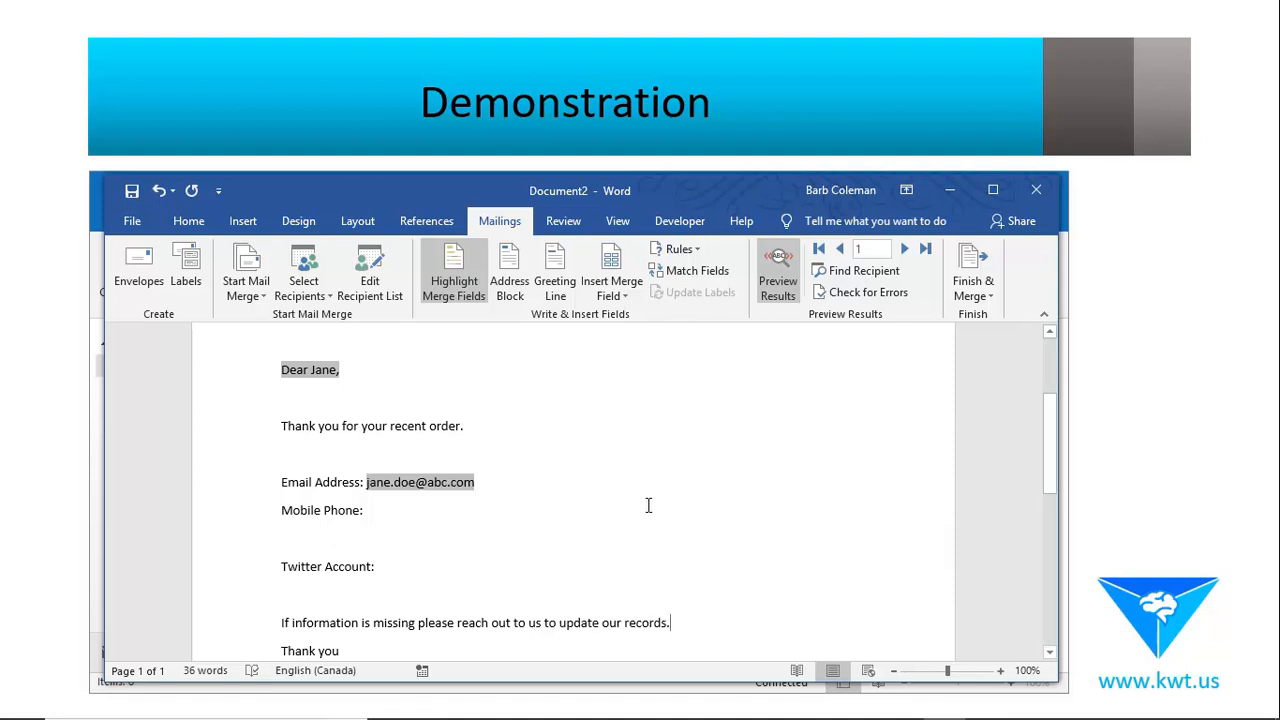
Check the previewed letter from start to end and merge all records into a new document of individual letters
scroll(648, 505, "up", 3)
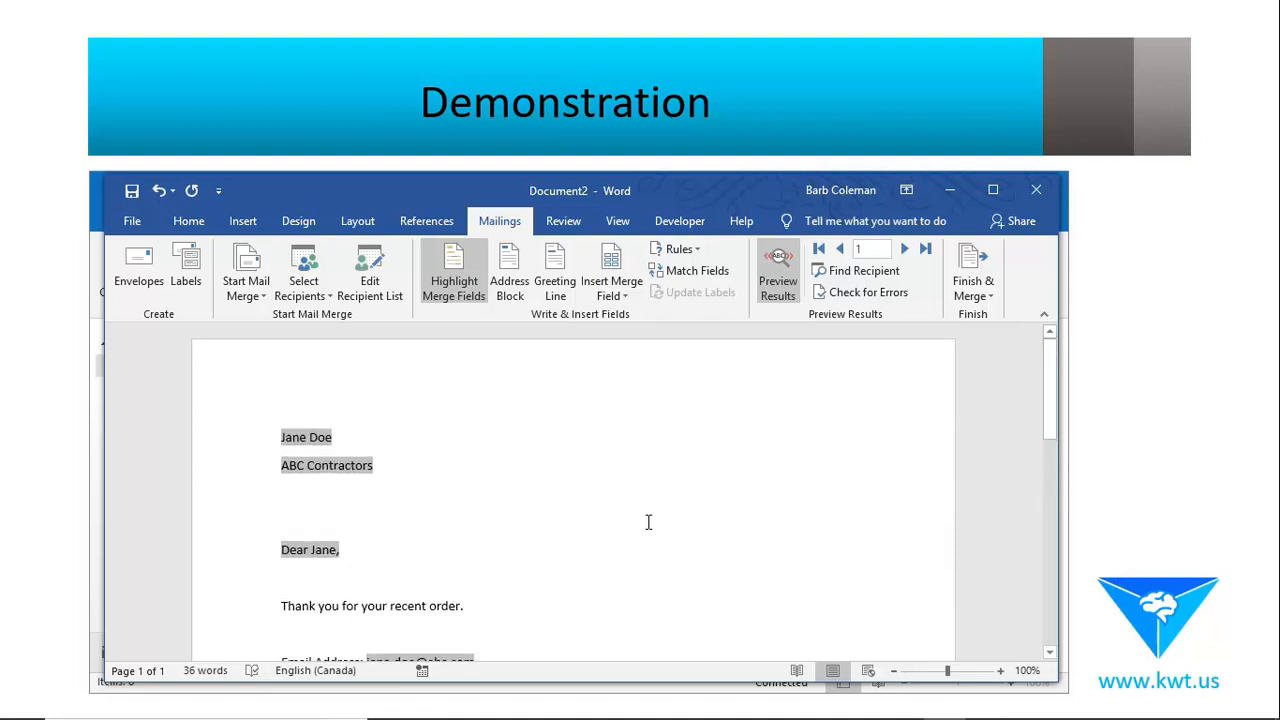
scroll(648, 521, "down", 7)
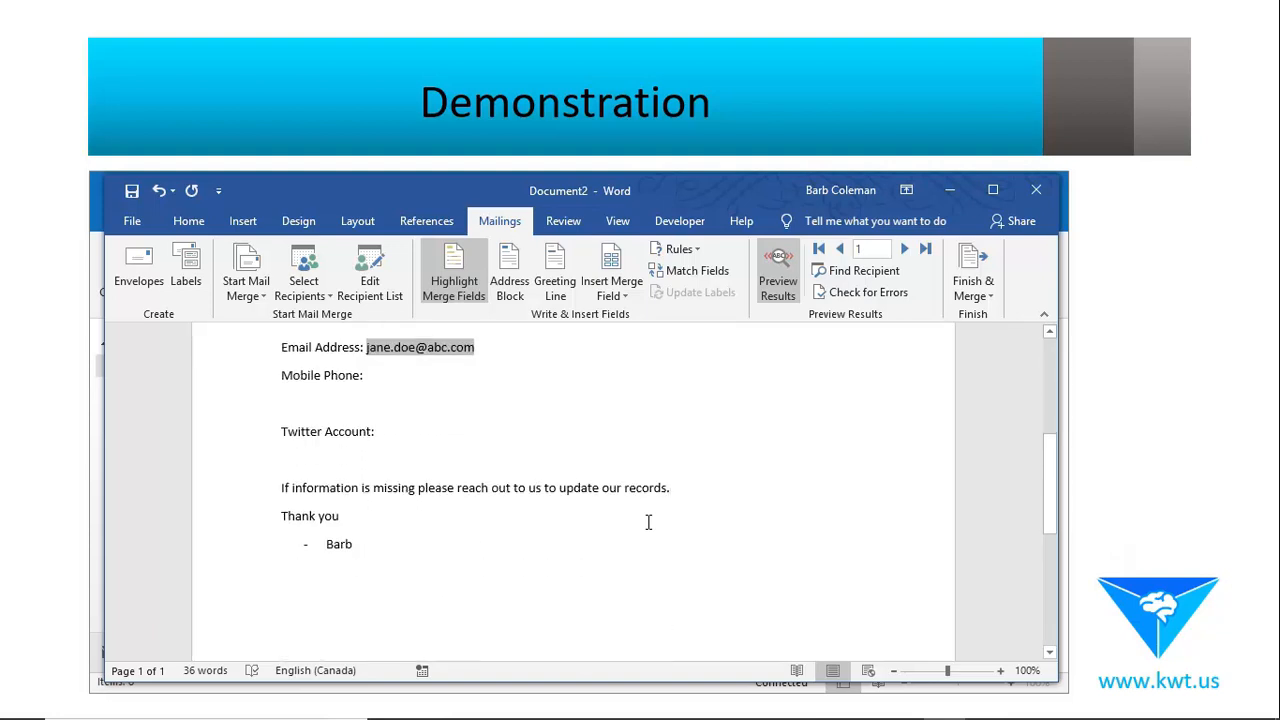
scroll(648, 521, "down", 2)
scroll(648, 521, "up", 10)
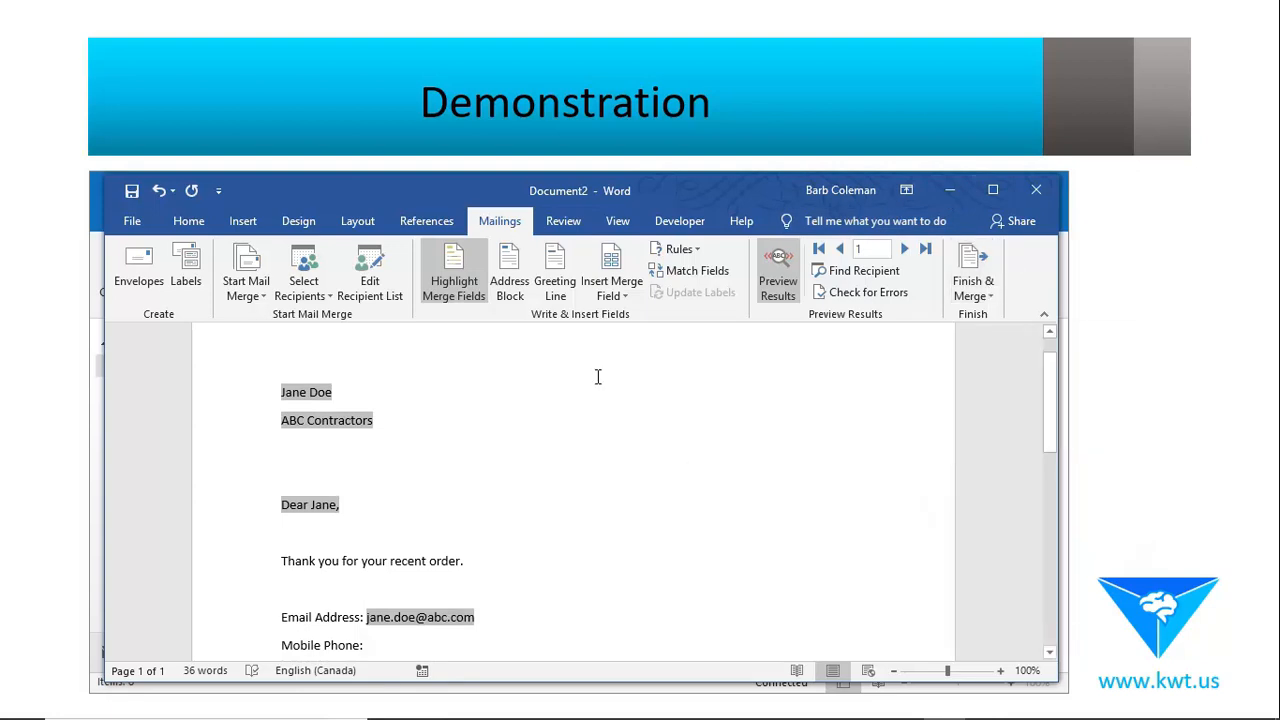
left_click(973, 285)
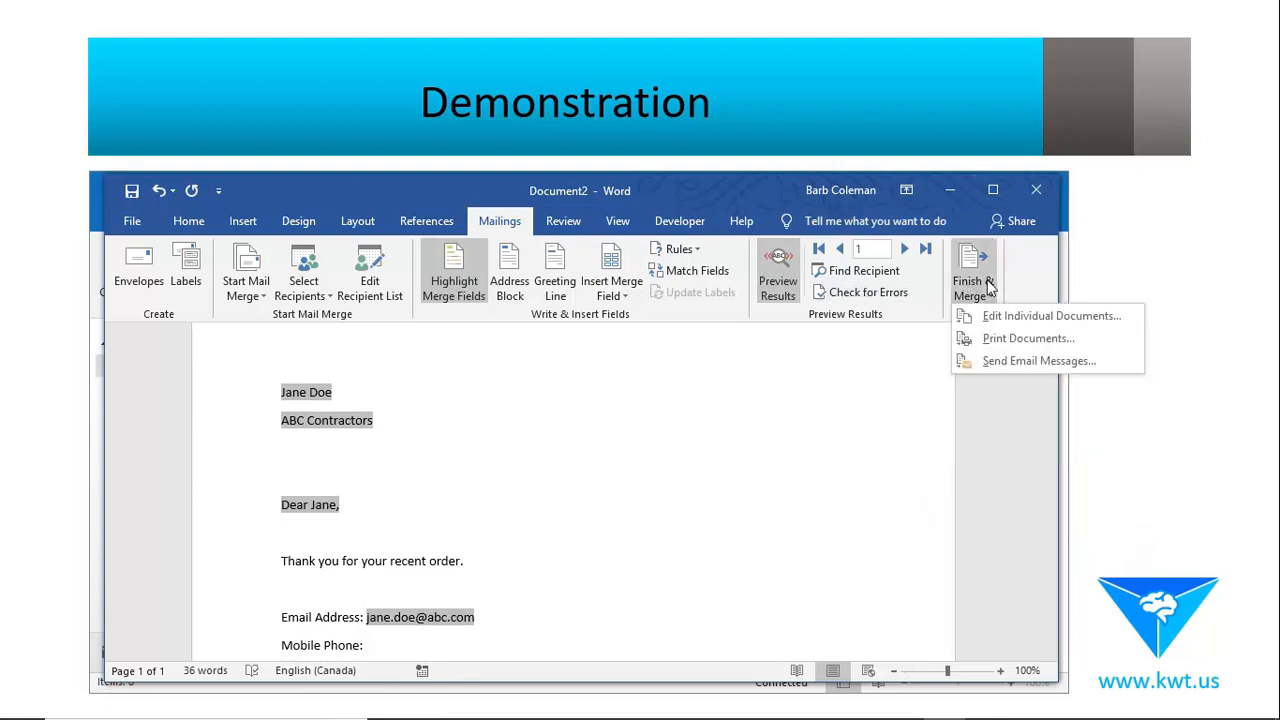
left_click(1008, 317)
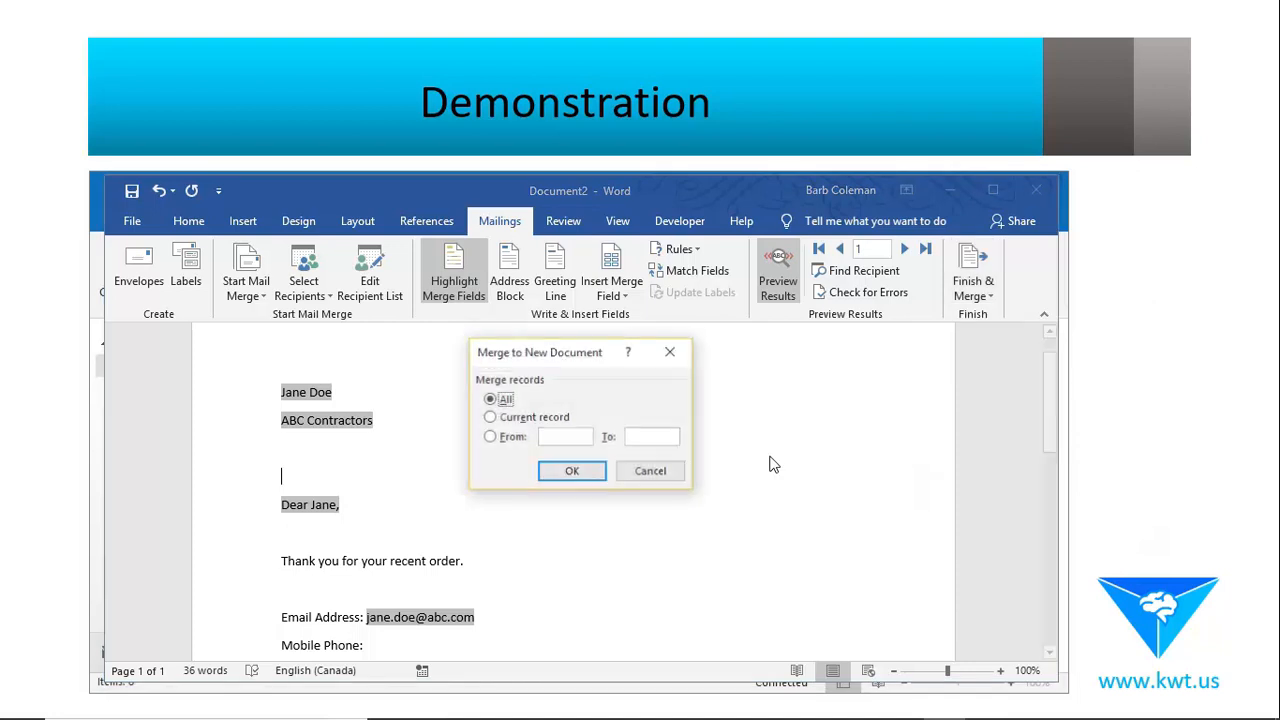
left_click(601, 473)
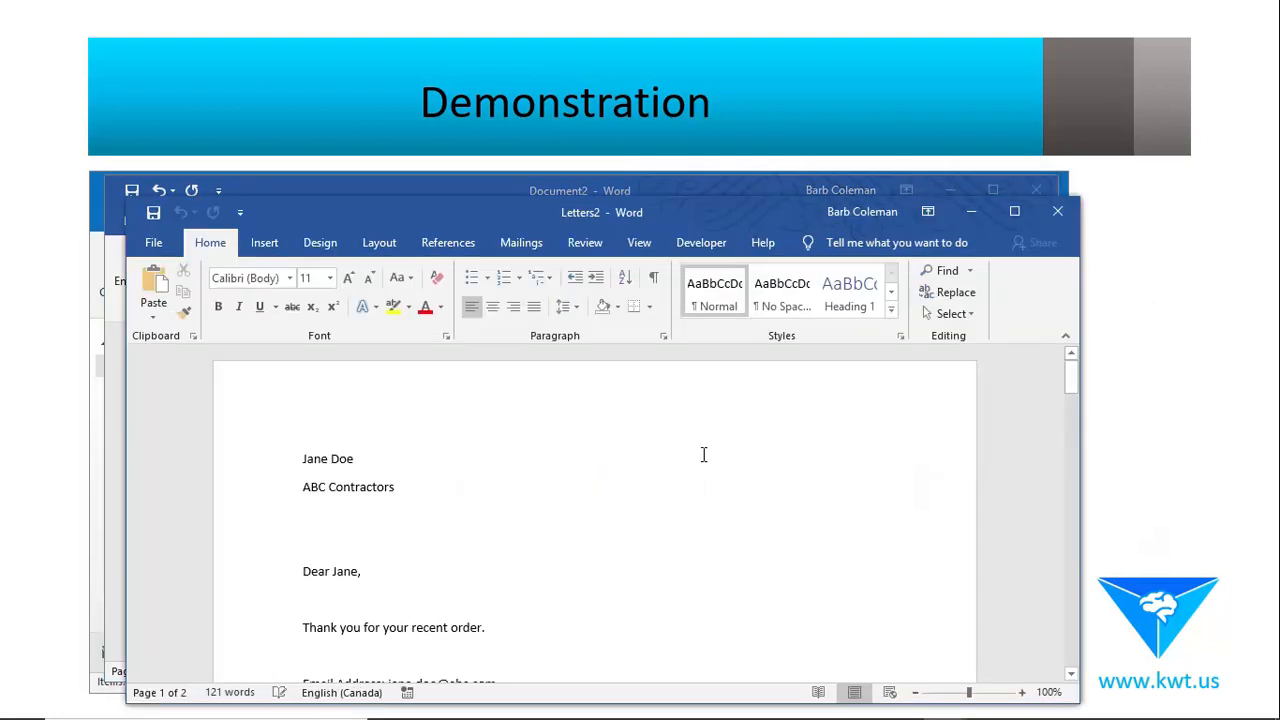
Review each recipient's merged letter, close the merged document and return to the main letter
left_click(633, 485)
scroll(633, 485, "down", 1)
scroll(632, 485, "down", 8)
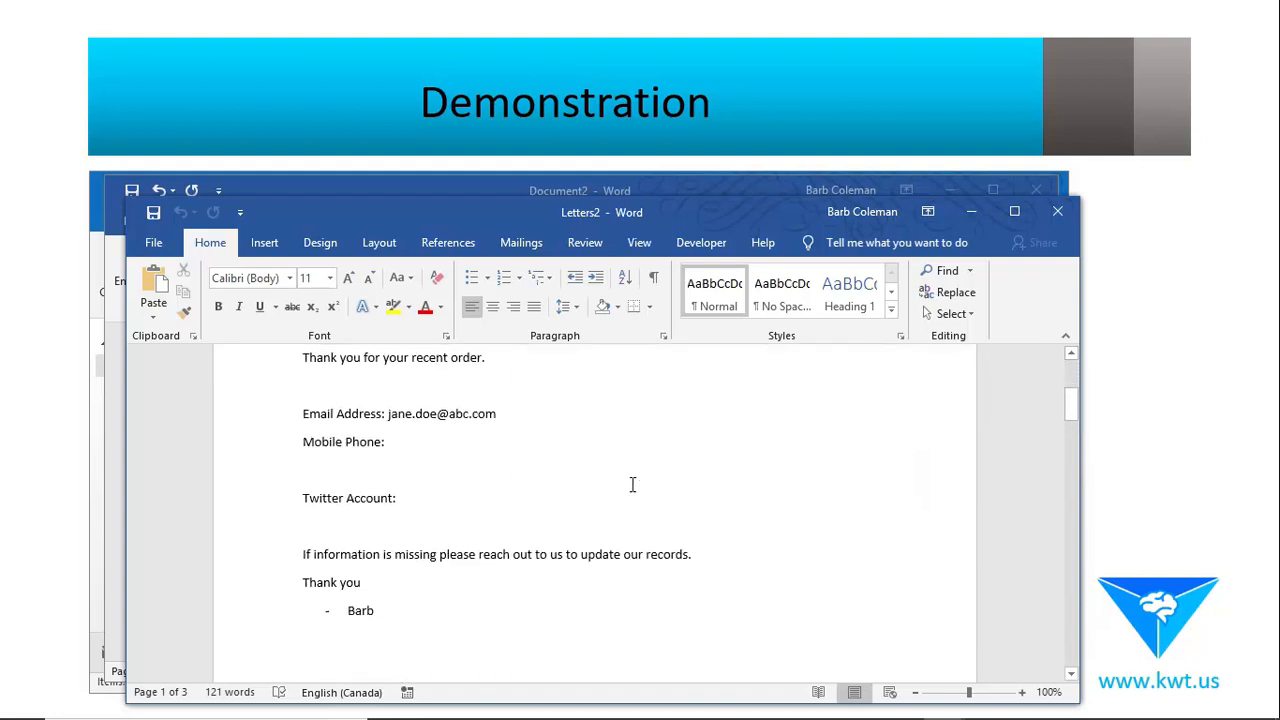
scroll(632, 485, "down", 8)
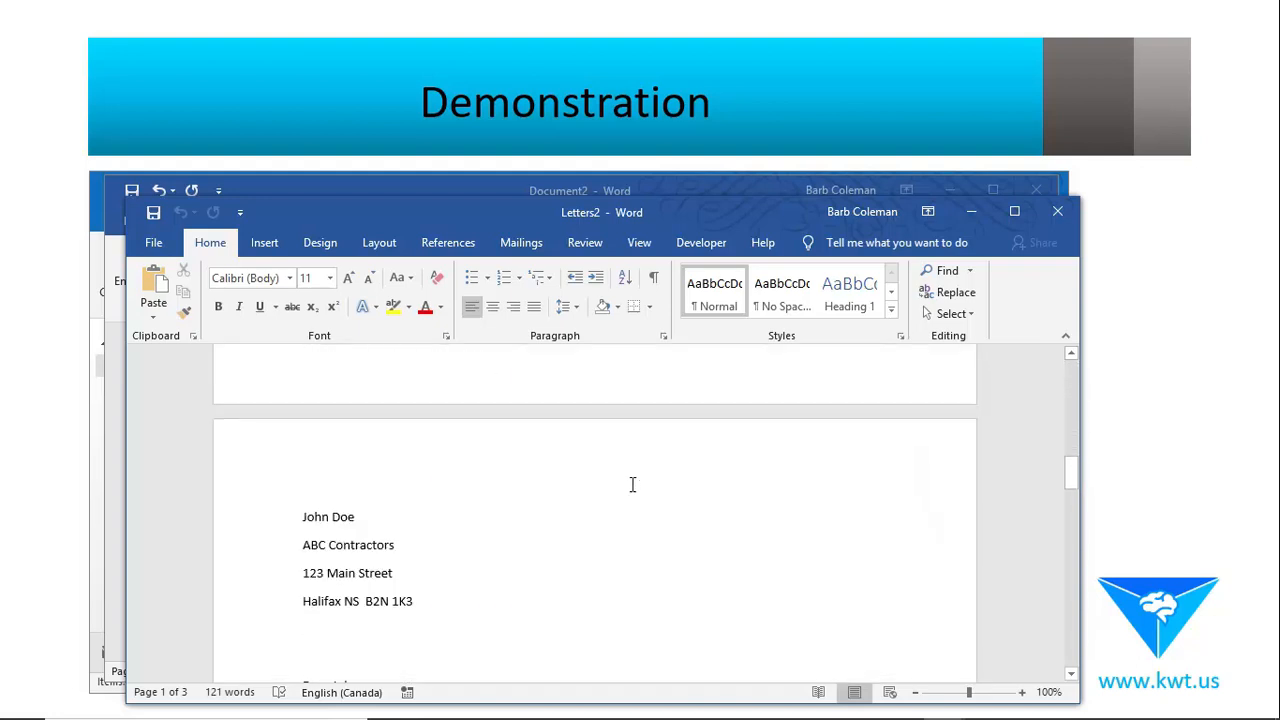
scroll(632, 485, "down", 10)
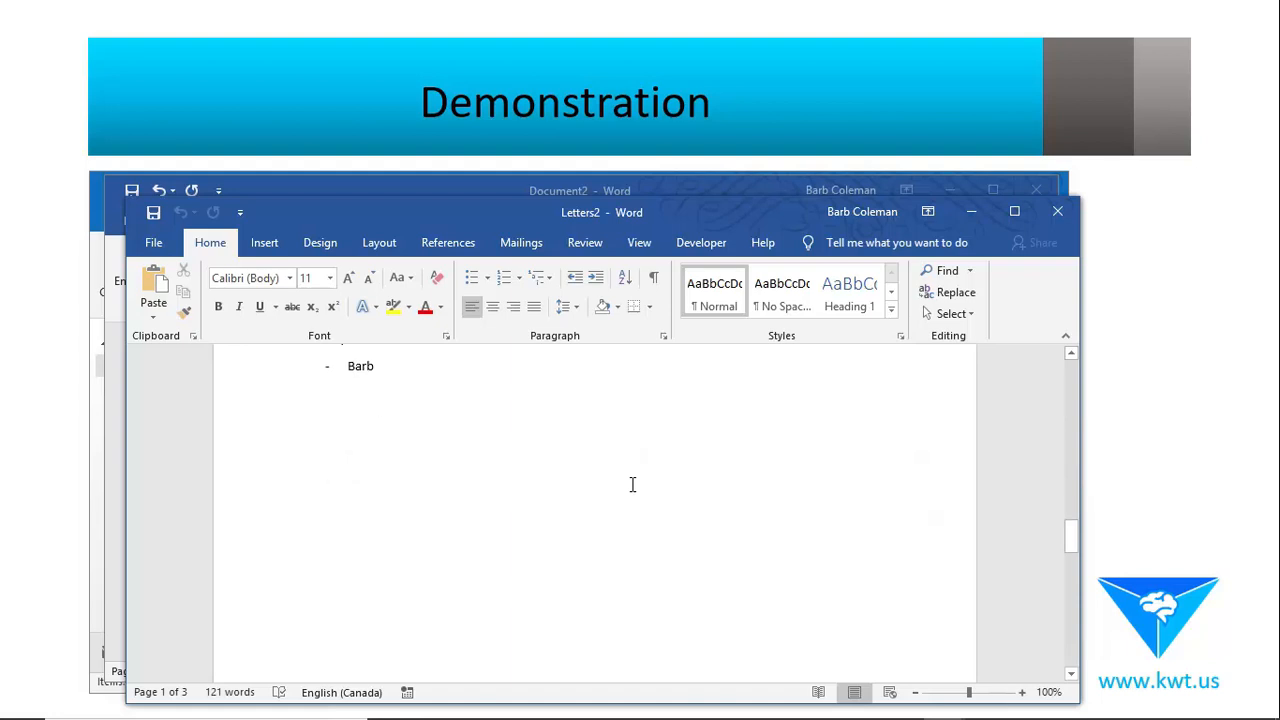
scroll(632, 485, "down", 5)
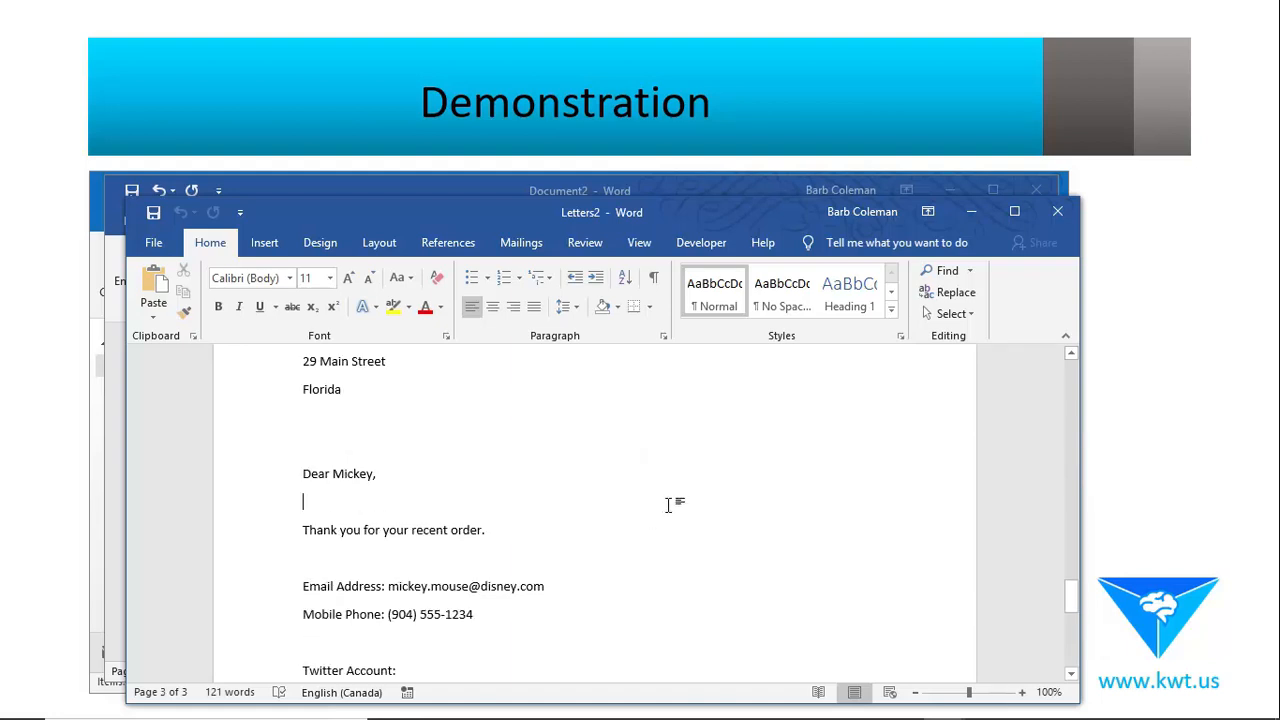
scroll(670, 505, "down", 4)
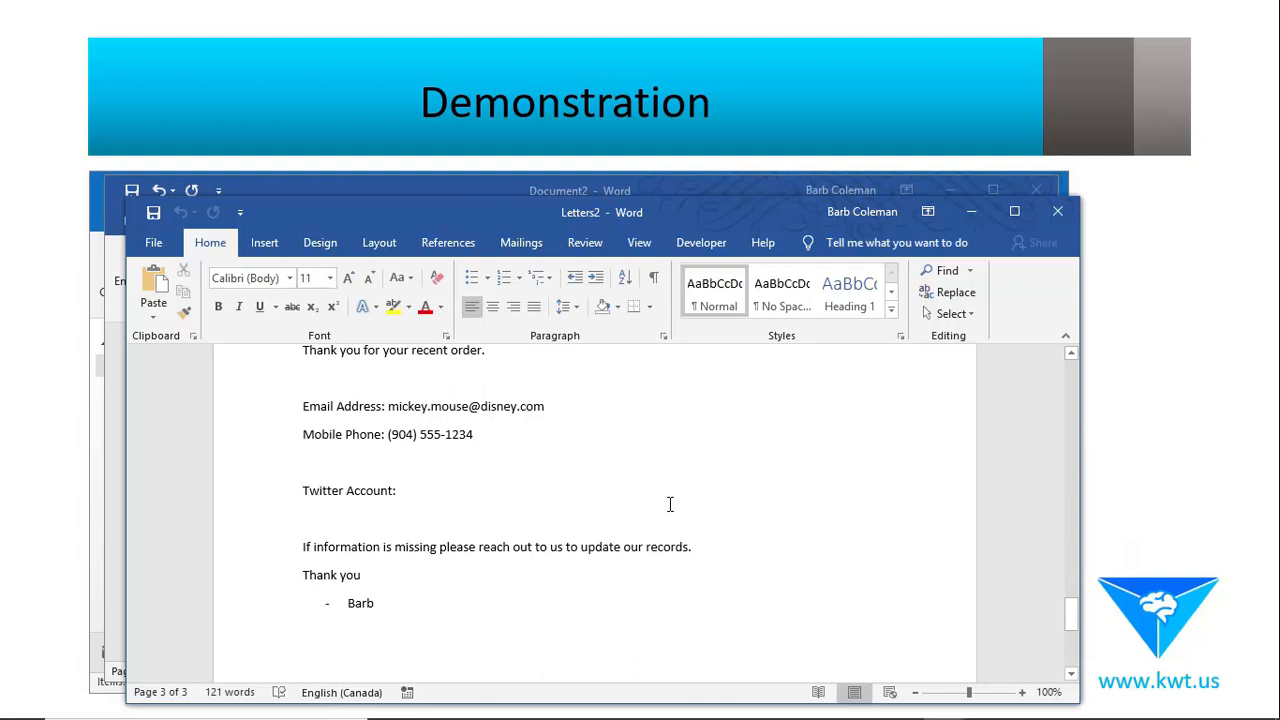
scroll(670, 504, "down", 3)
scroll(670, 504, "up", 6)
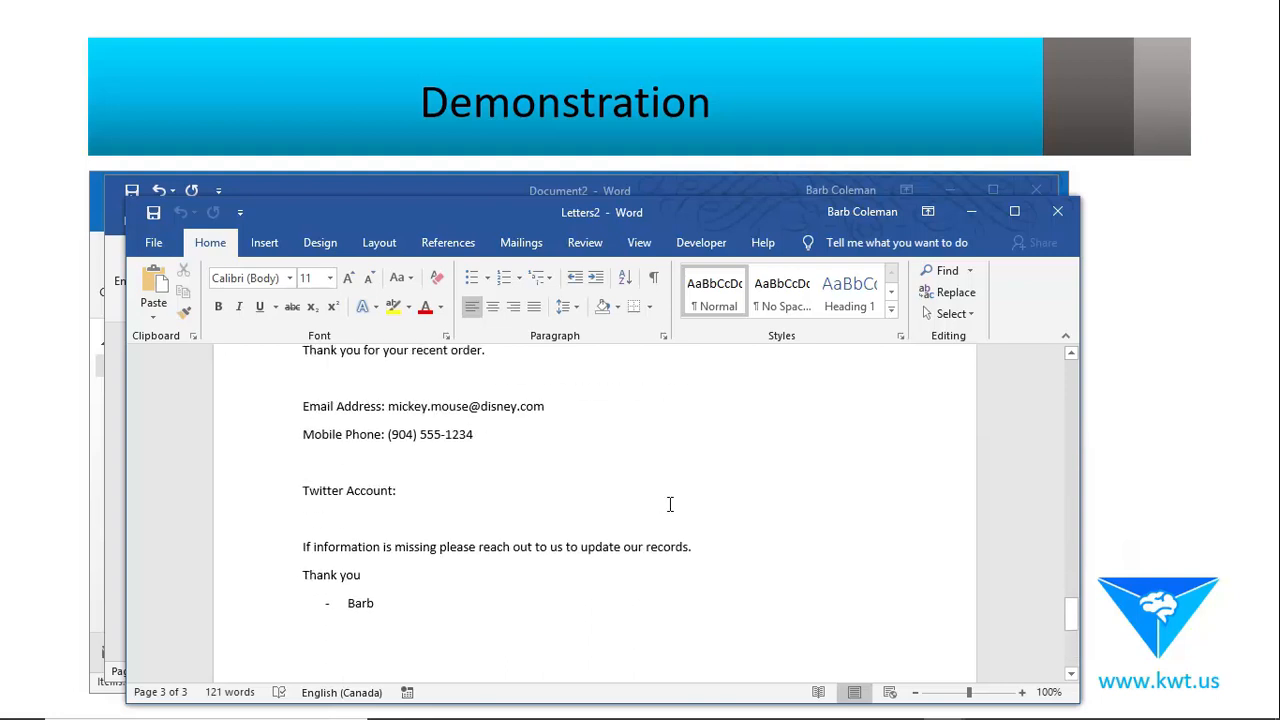
left_click(1058, 211)
left_click(660, 405)
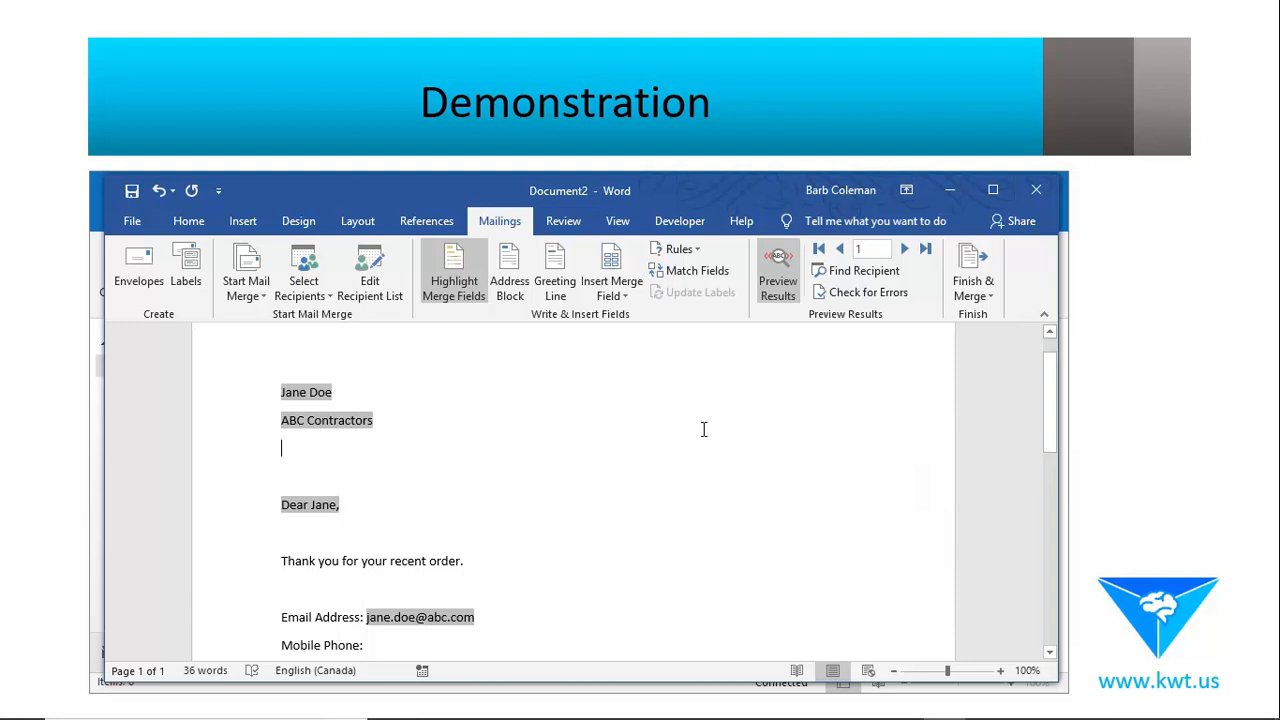
View the Save As locations for the main letter, and close the letter without saving it
left_click(134, 223)
left_click(170, 412)
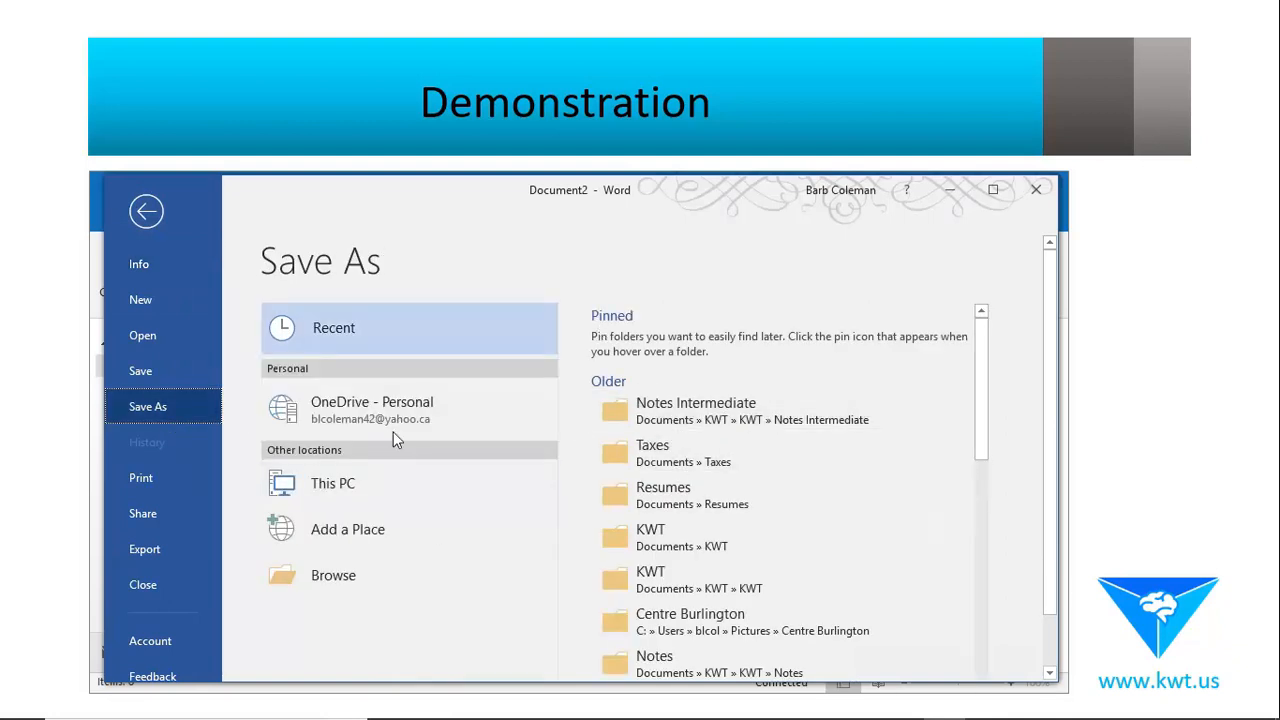
left_click(1035, 189)
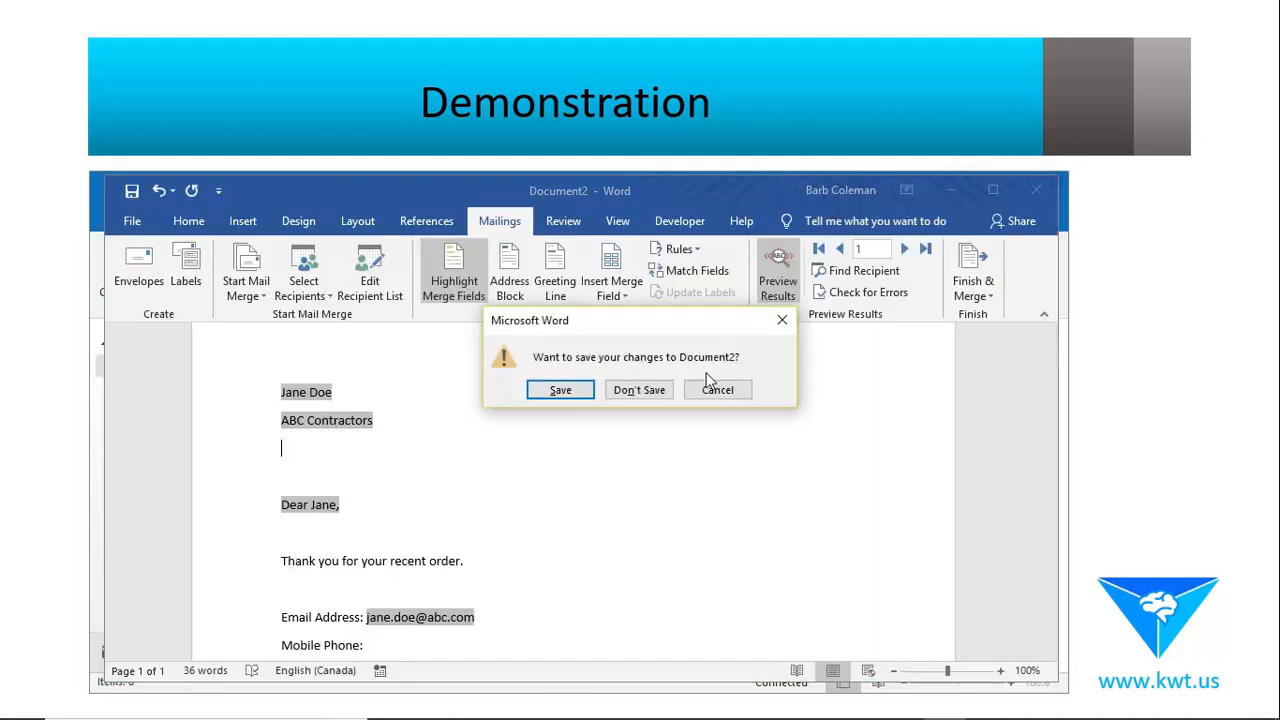
left_click(636, 390)
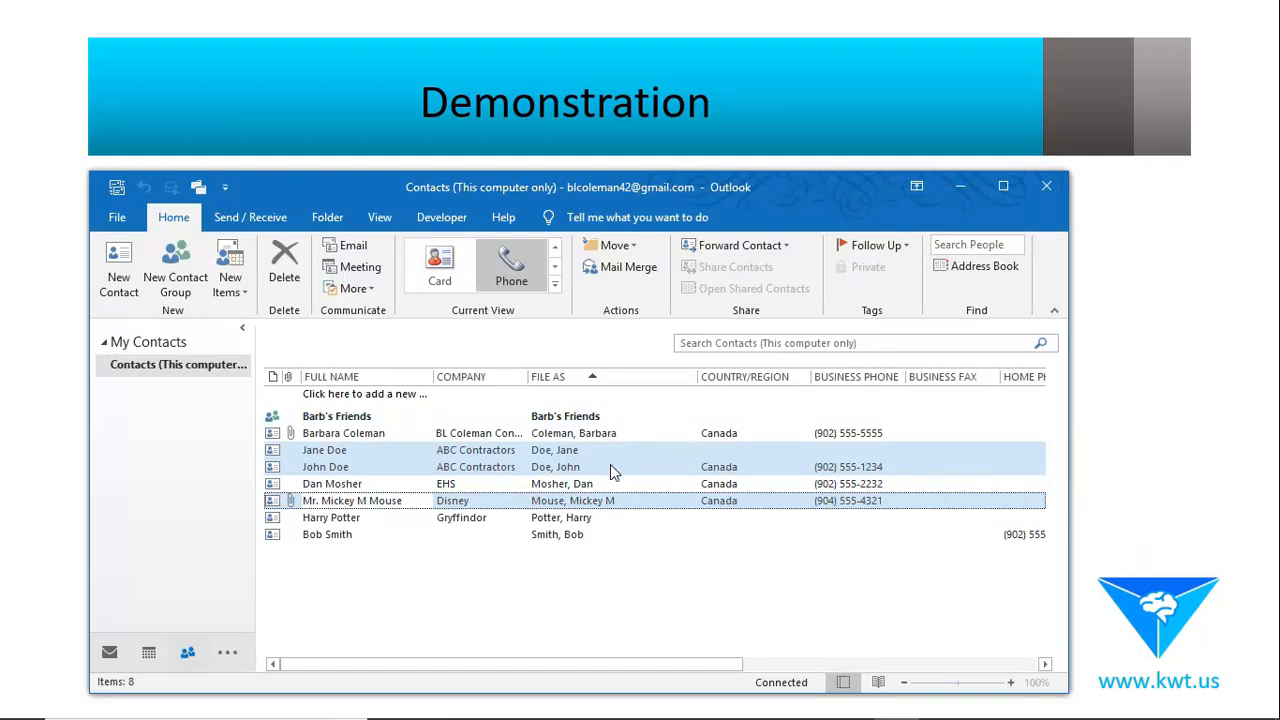
left_click(613, 473)
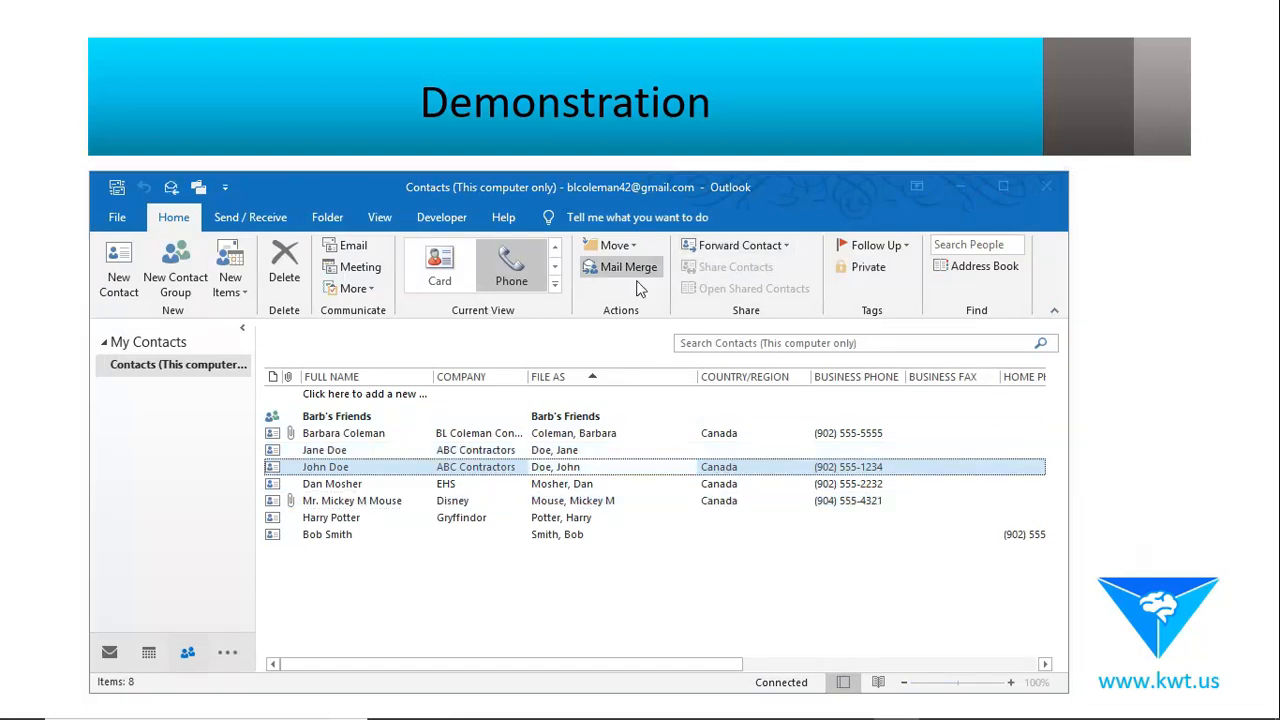
left_click(628, 267)
left_click(357, 423)
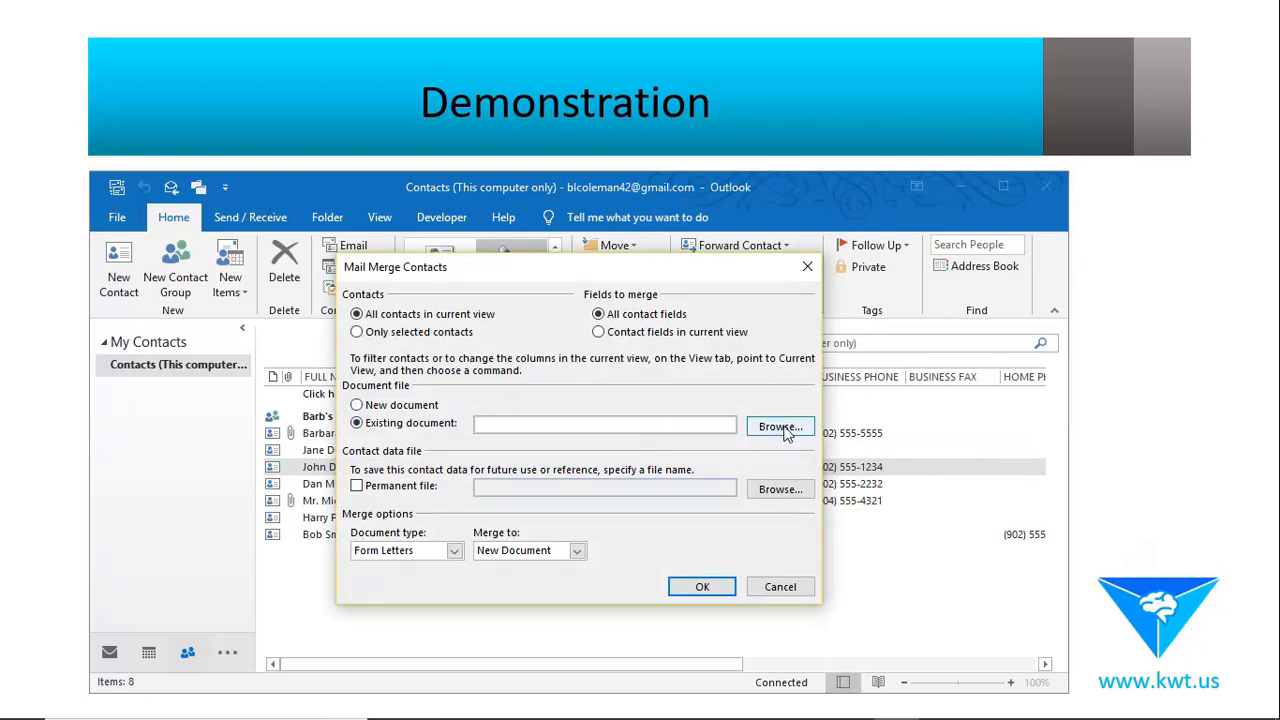
left_click(781, 588)
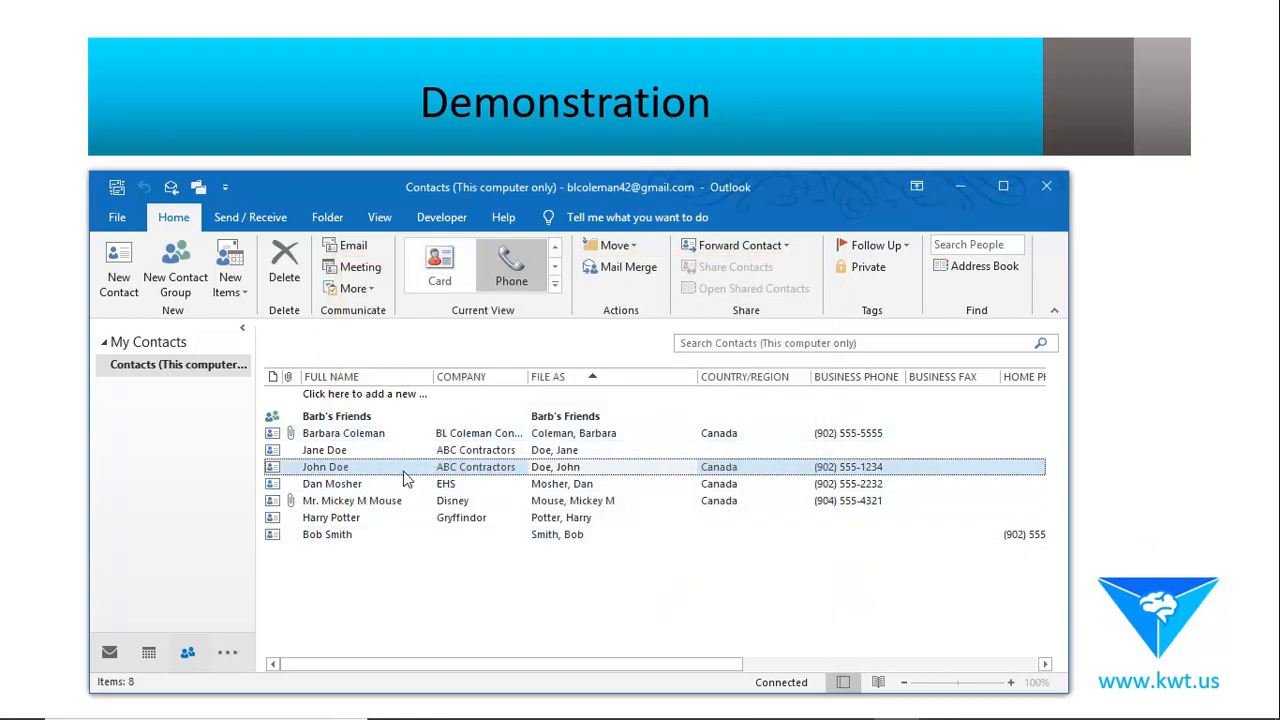
Start a Mailing Labels merge to a new document for only the two ABC Contractors contacts and the Disney contact
left_click(373, 502)
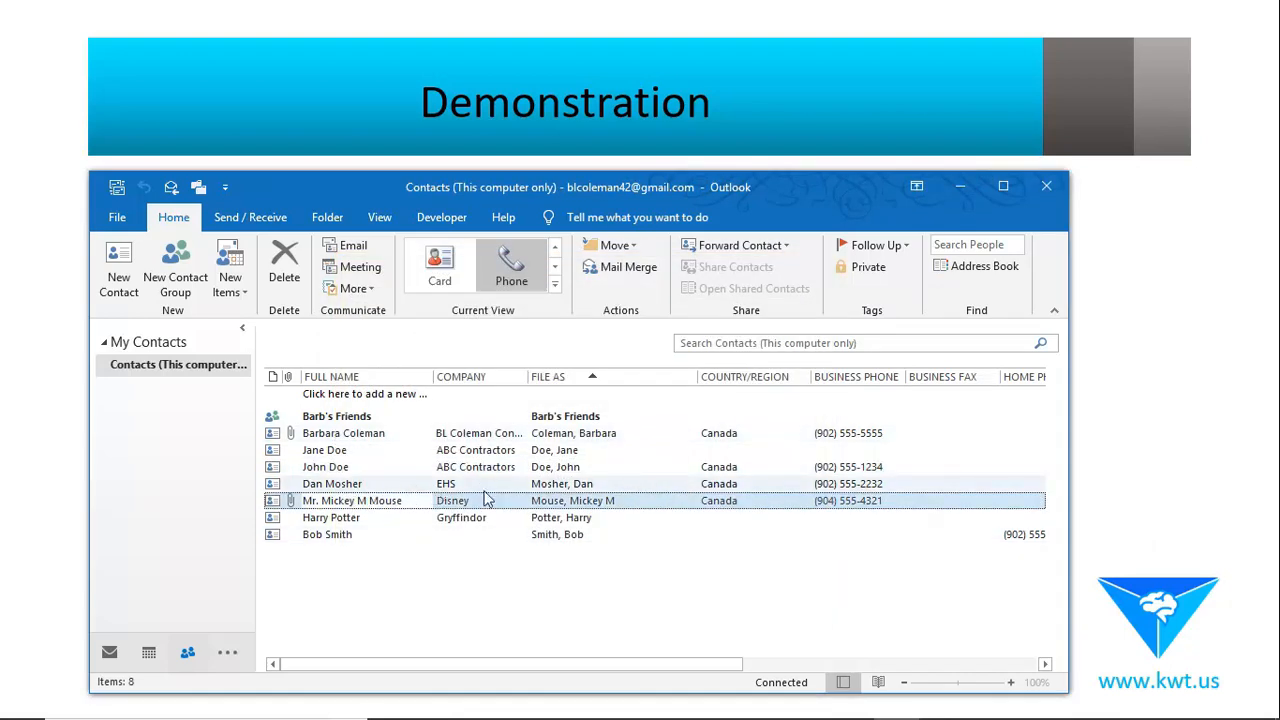
left_click(328, 451)
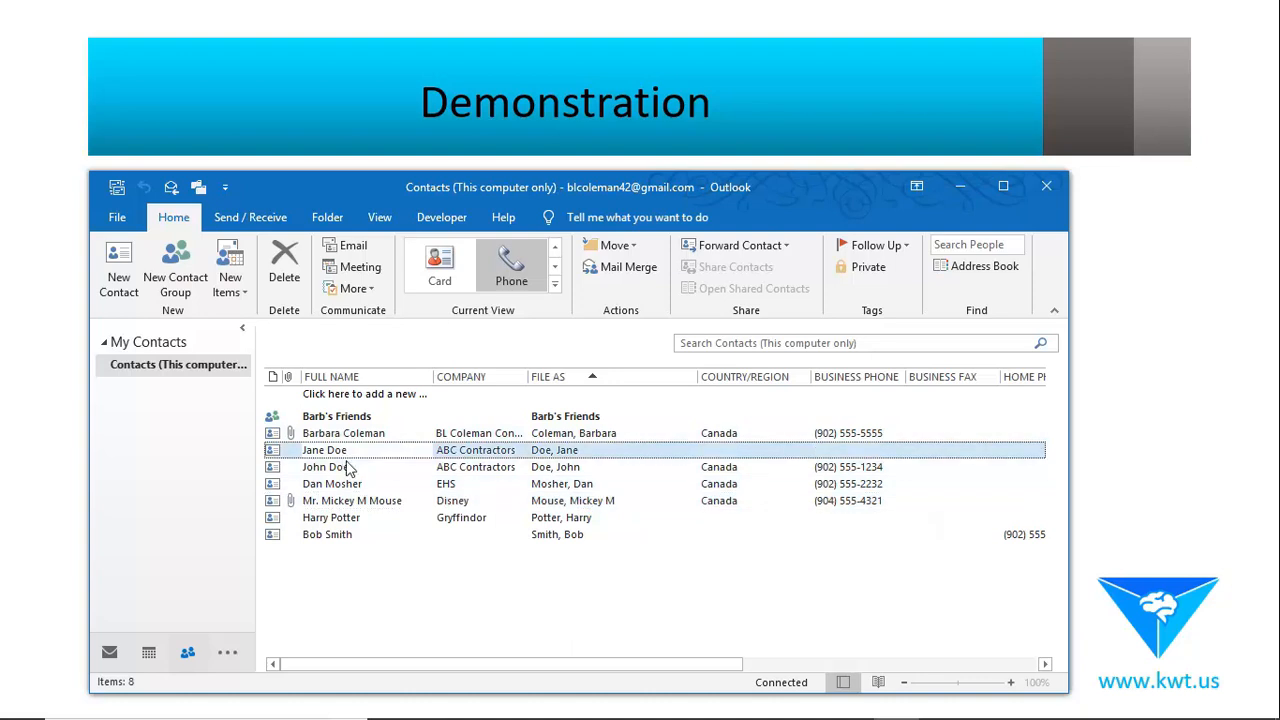
left_click(340, 468, "ctrl")
left_click(370, 501, "ctrl")
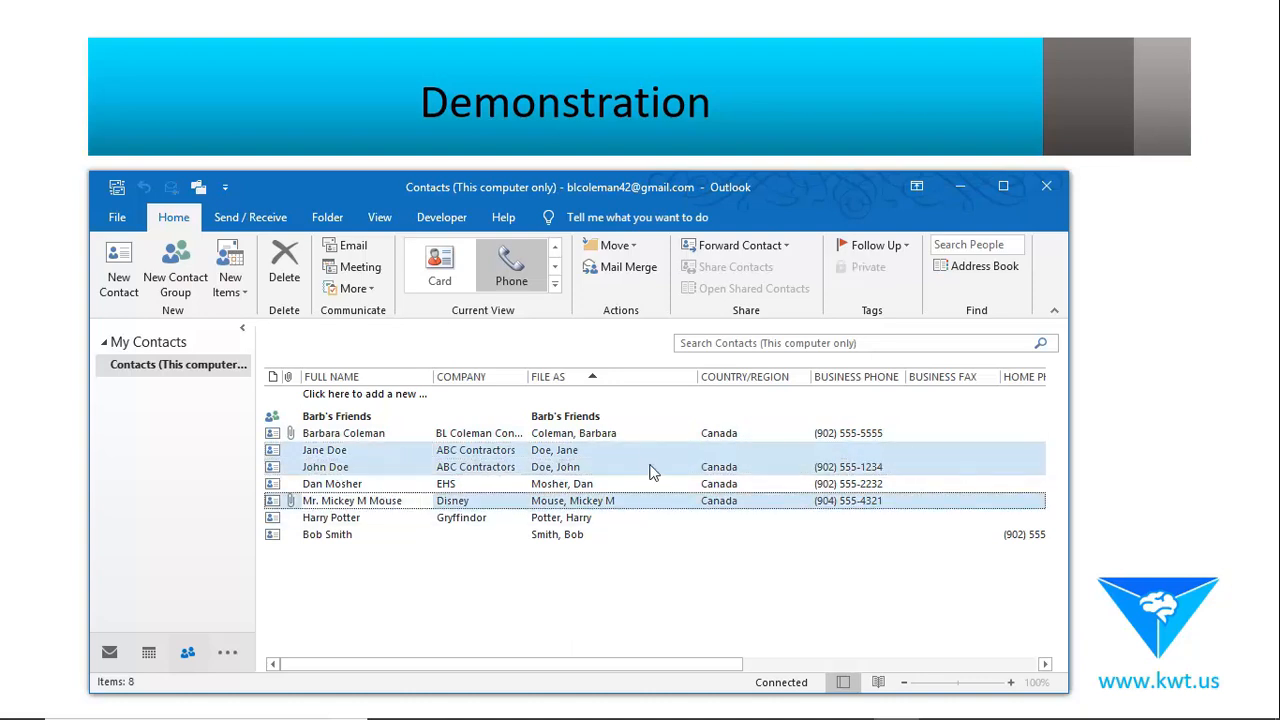
left_click(628, 270)
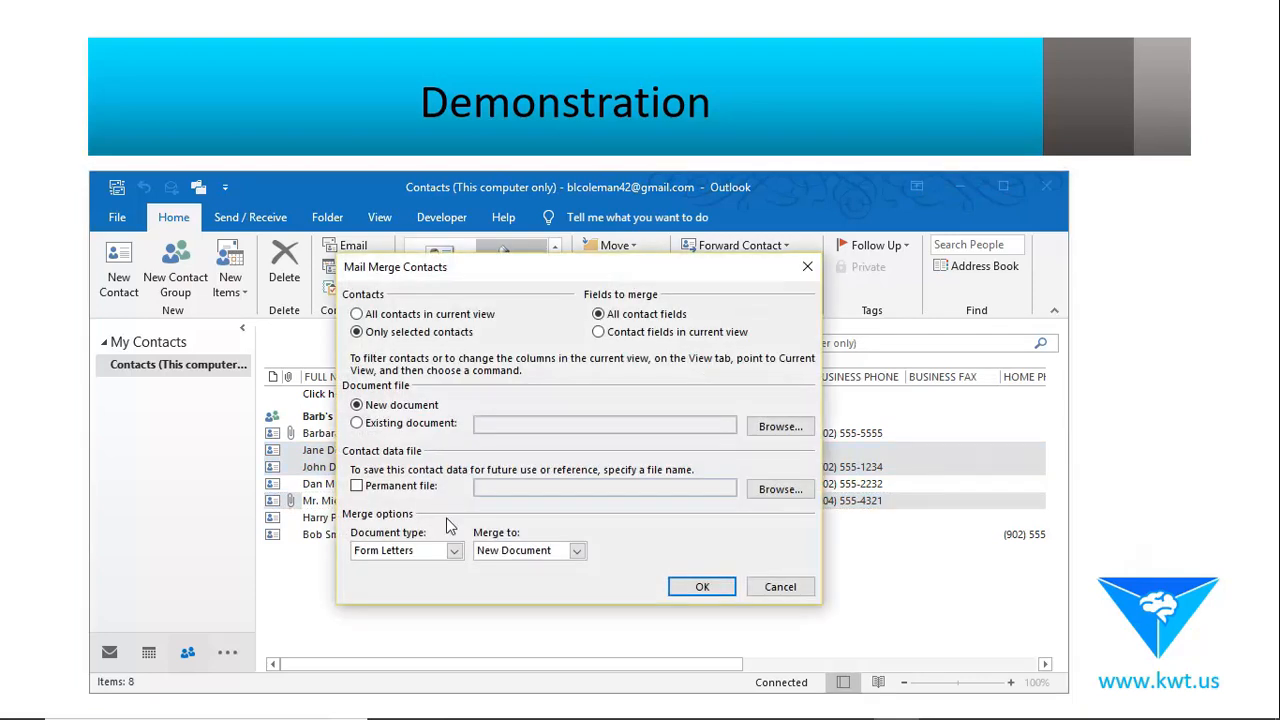
left_click(455, 551)
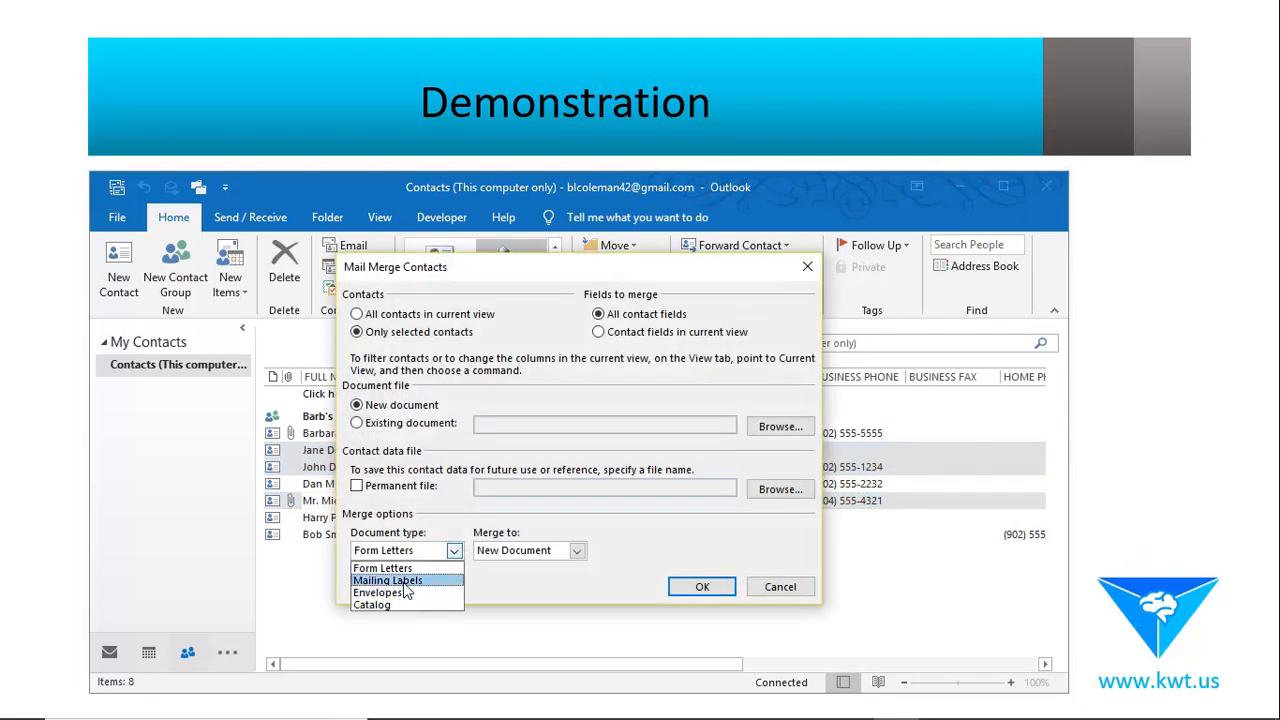
left_click(400, 577)
left_click(702, 587)
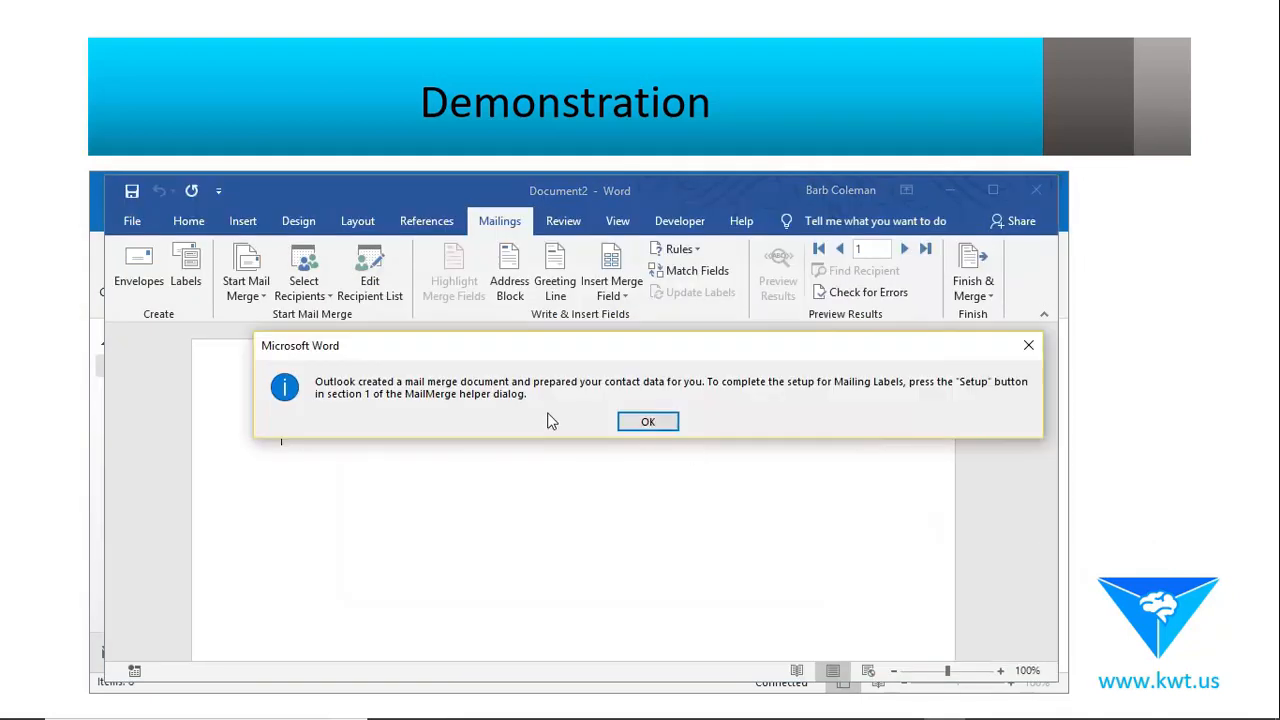
left_click(650, 424)
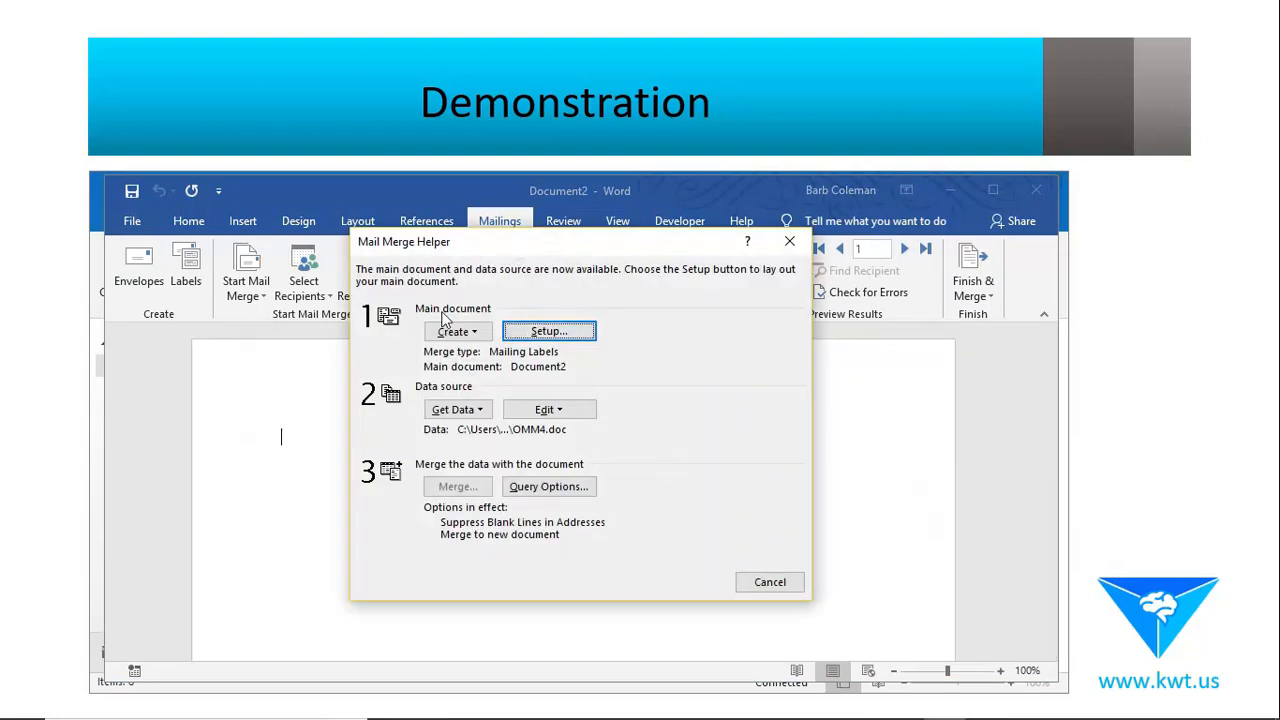
Set up the main label document with the Microsoft 1/4 Letter label, 13.97 cm high and 10.79 cm wide
left_click(474, 333)
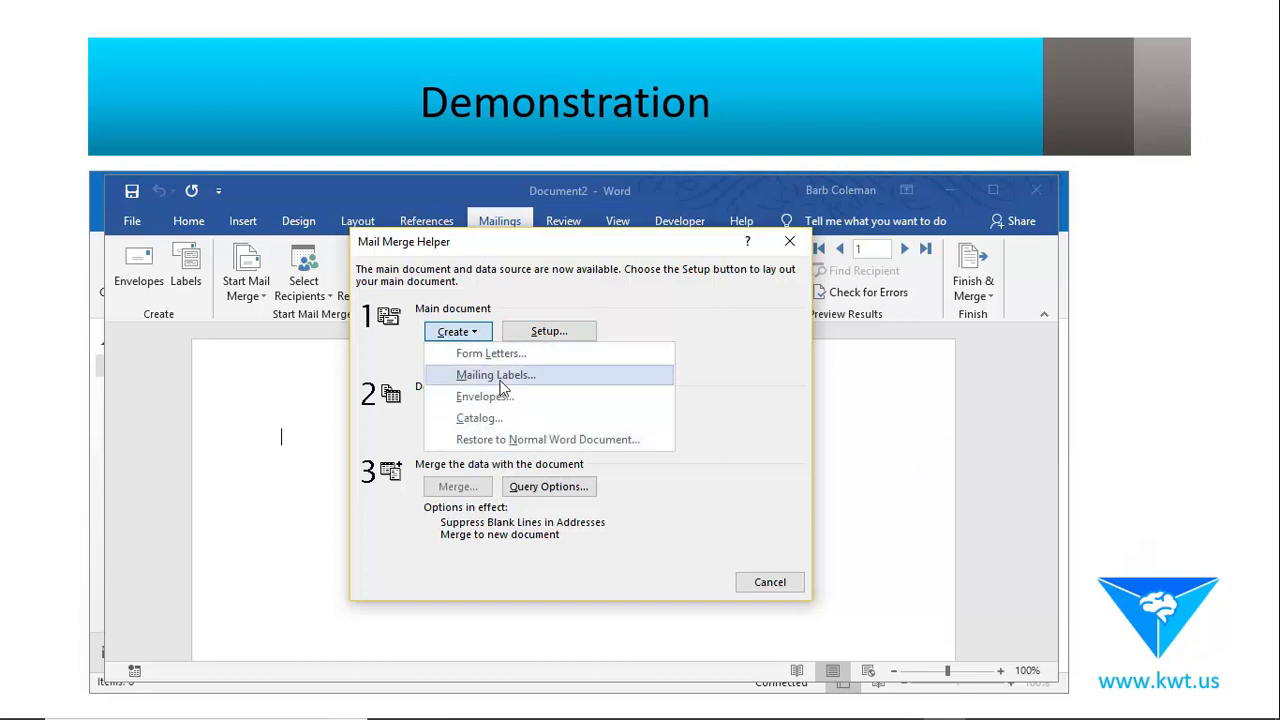
left_click(500, 375)
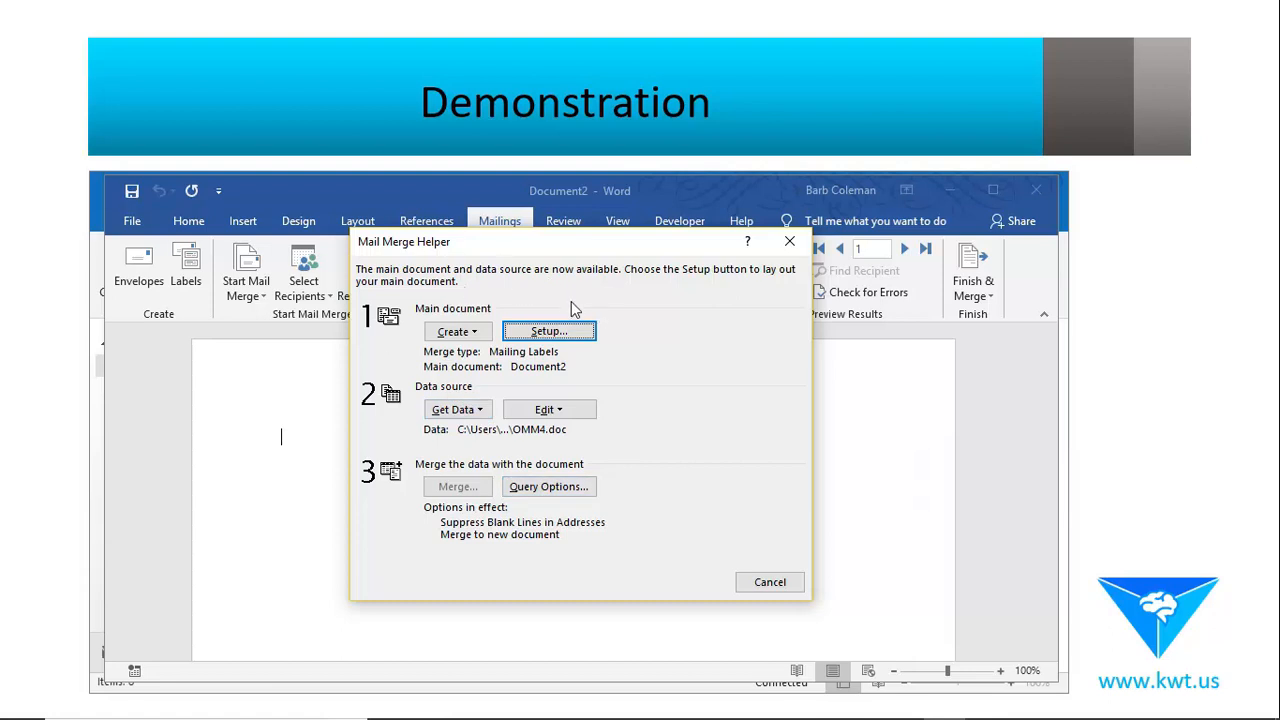
left_click(567, 331)
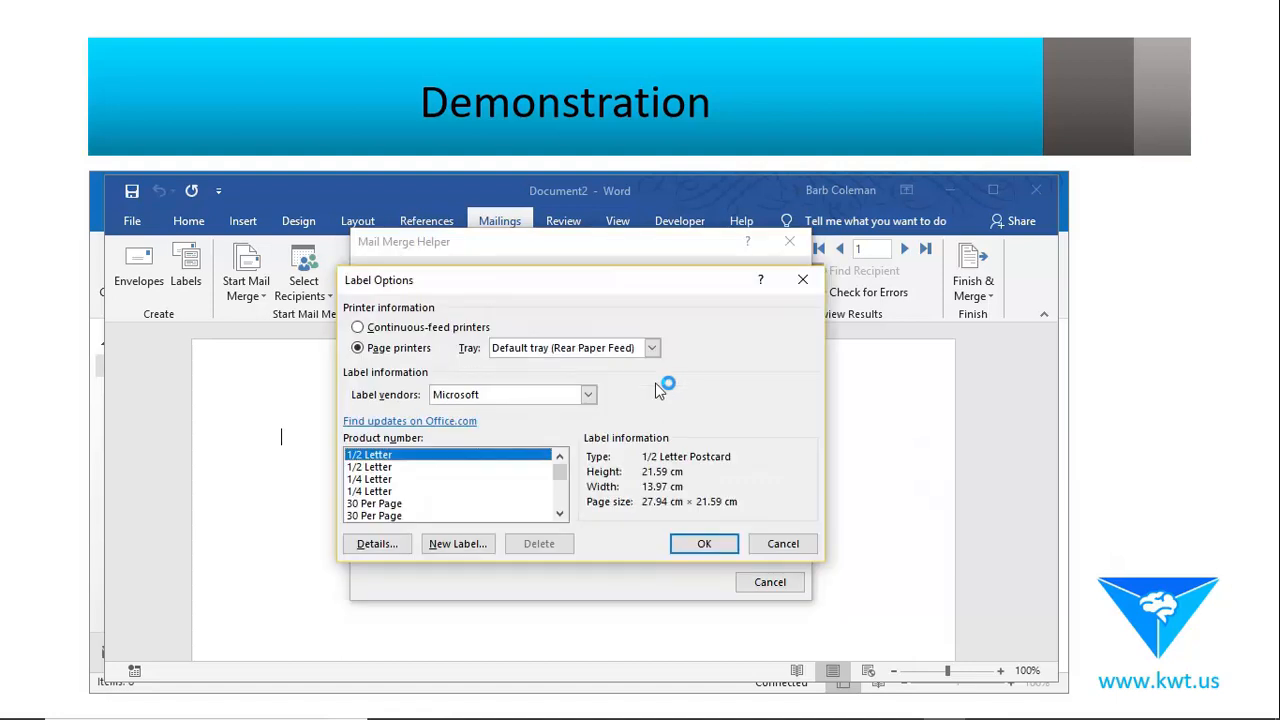
left_click(404, 490)
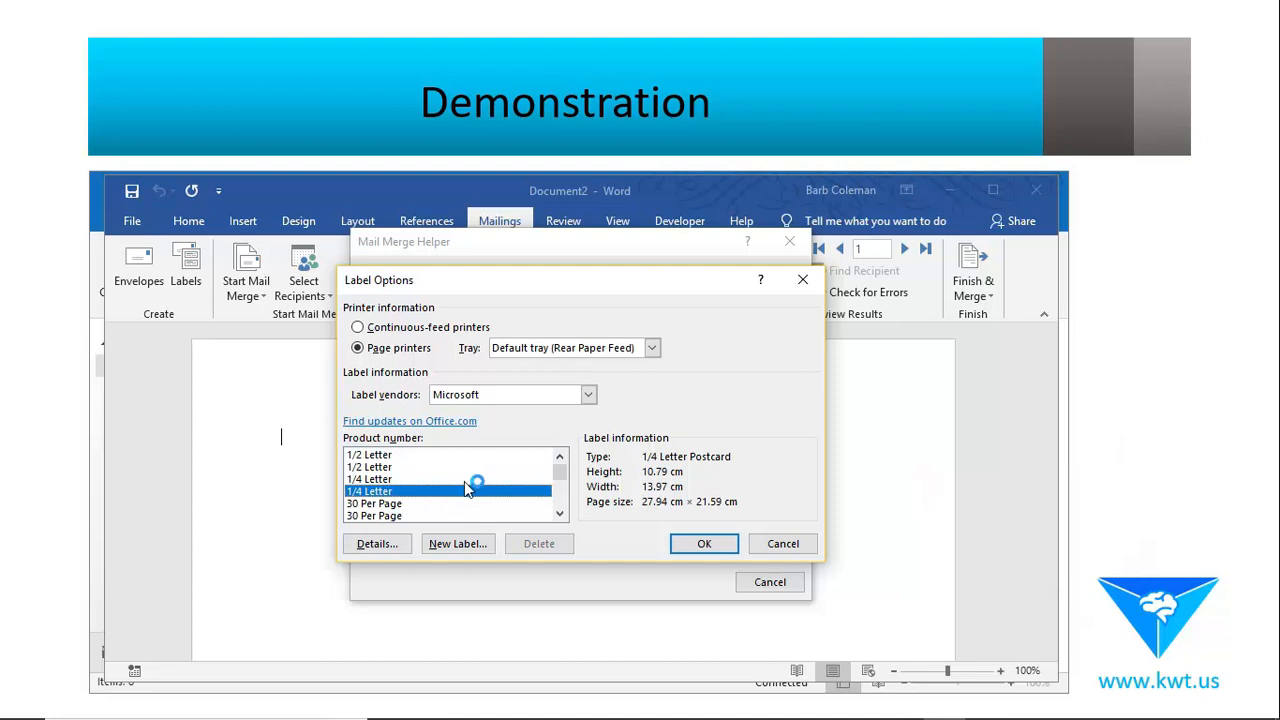
left_click(451, 503)
left_click(432, 467)
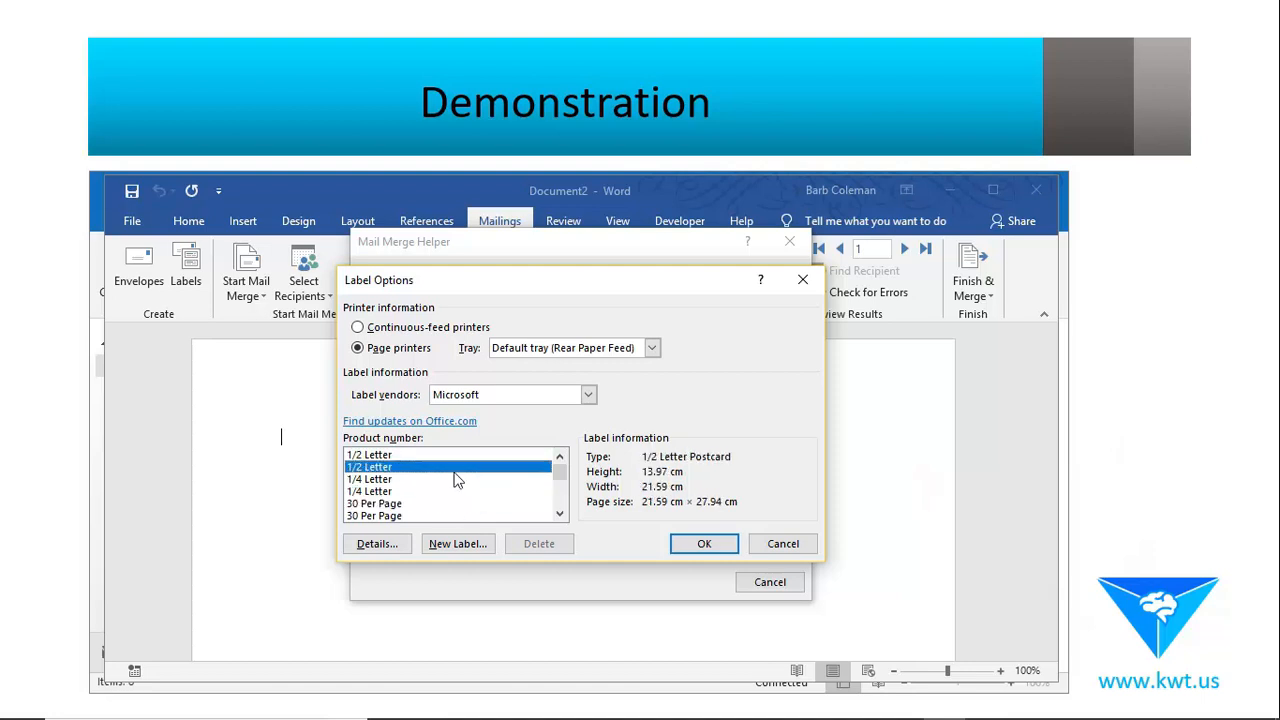
left_click(443, 492)
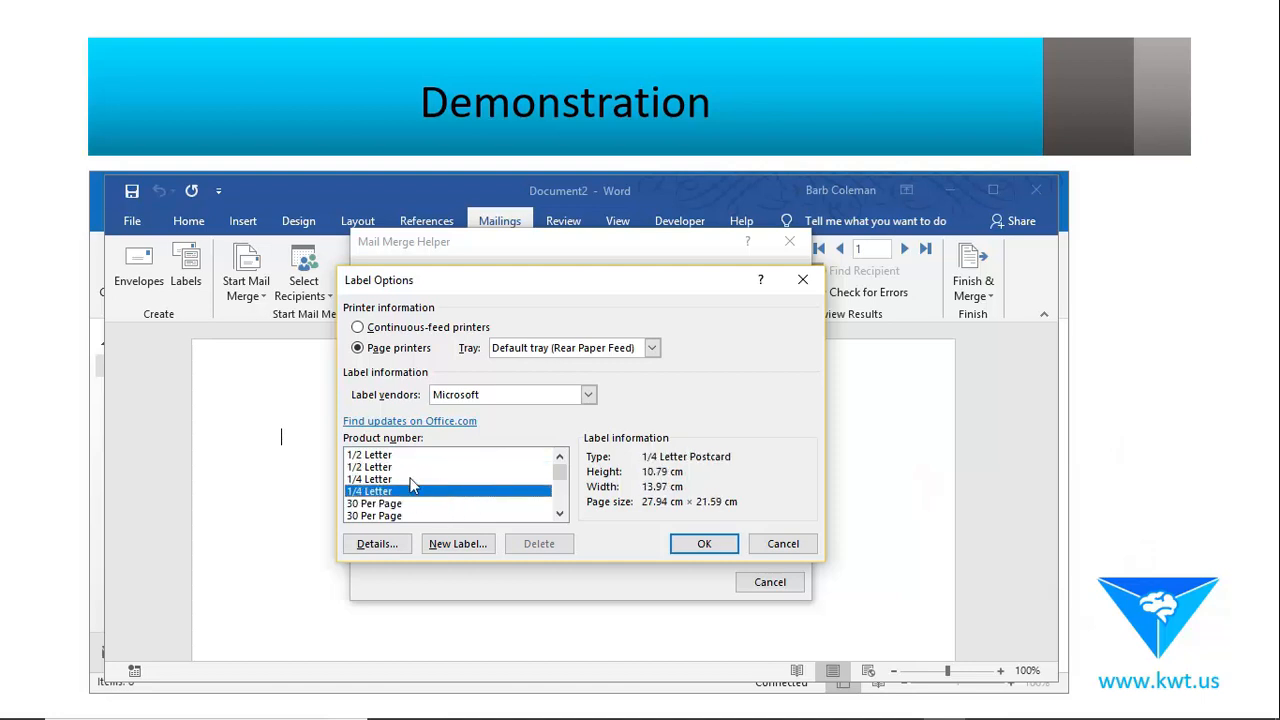
left_click(444, 478)
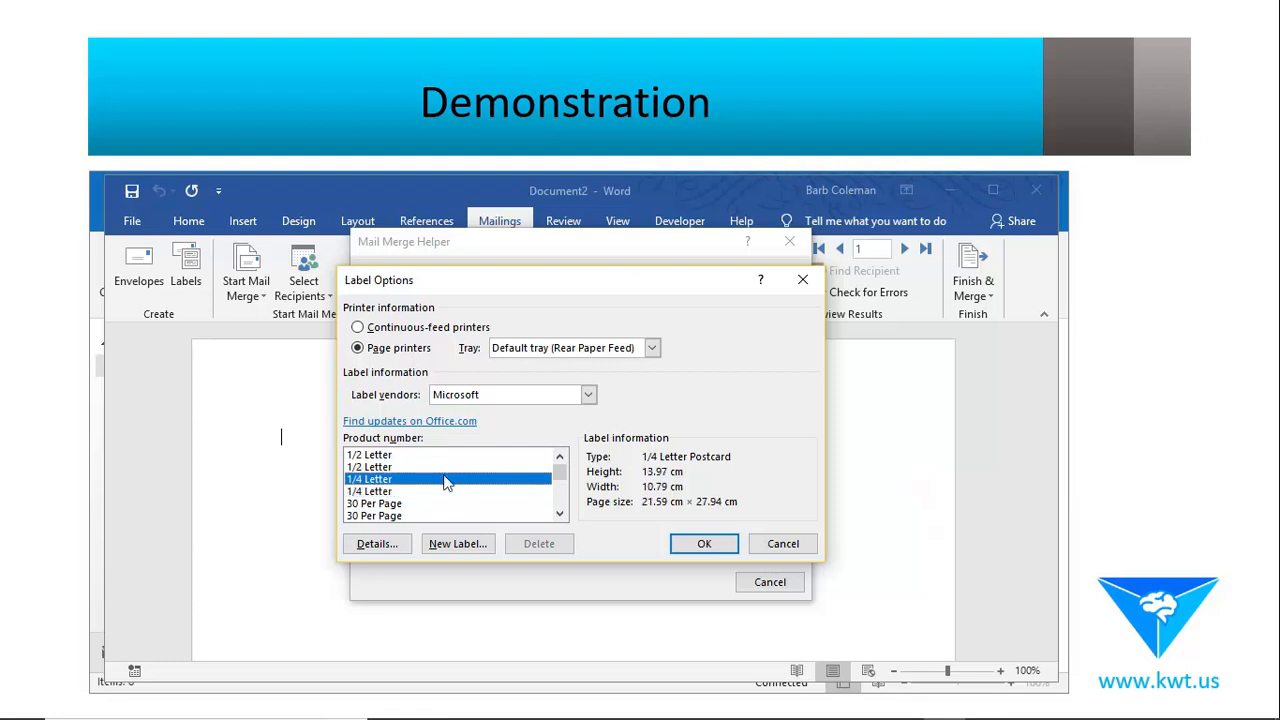
left_click(700, 545)
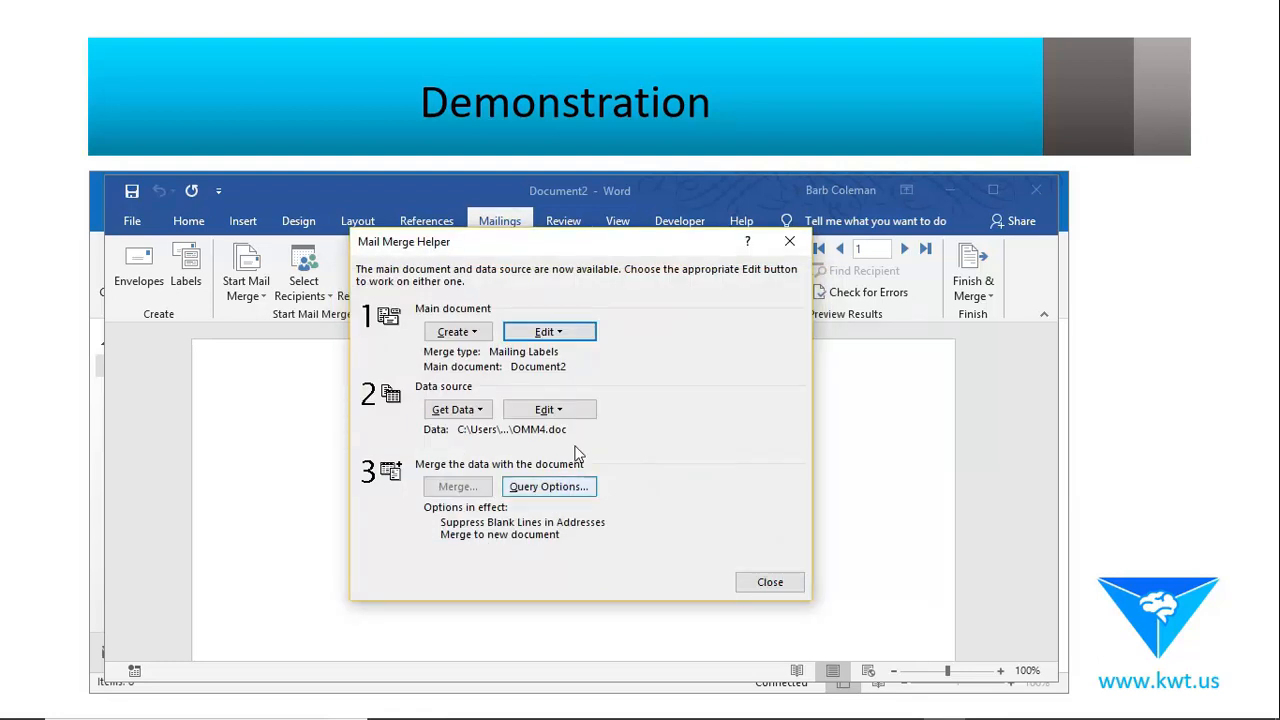
left_click(486, 412)
left_click(504, 474)
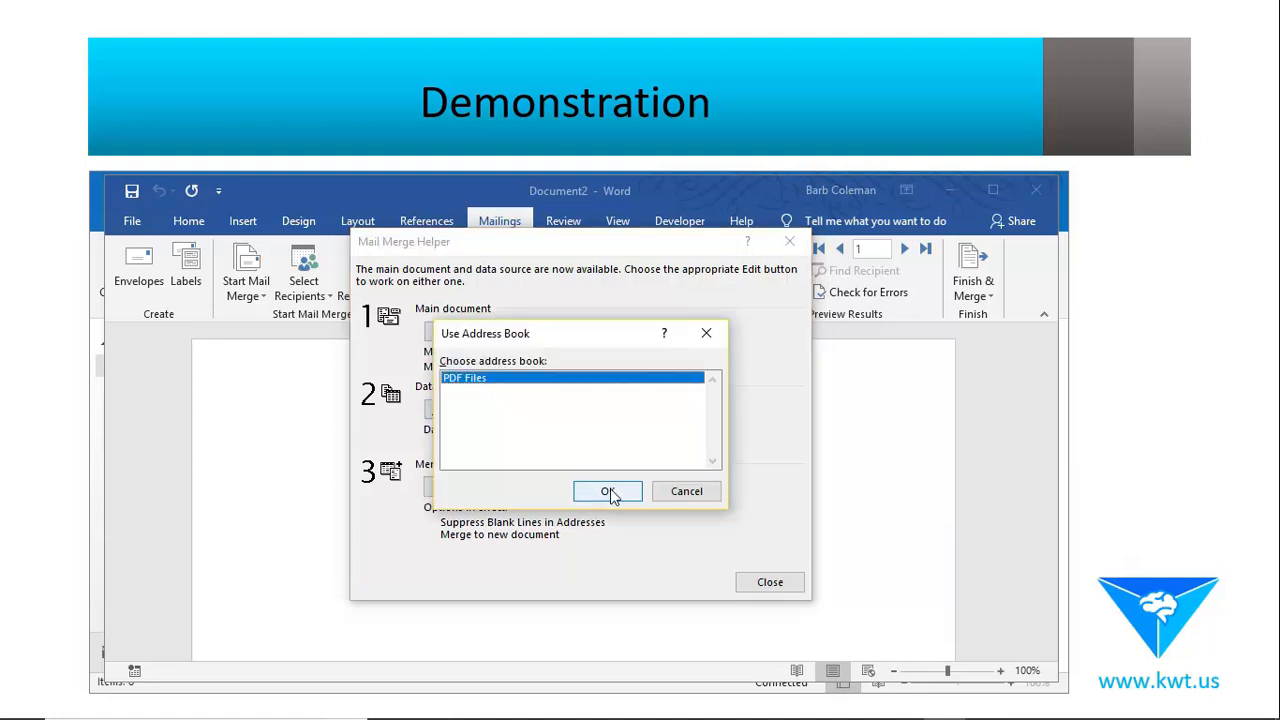
left_click(683, 489)
Close the Mail Merge Helper and discard the label document without saving
left_click(766, 584)
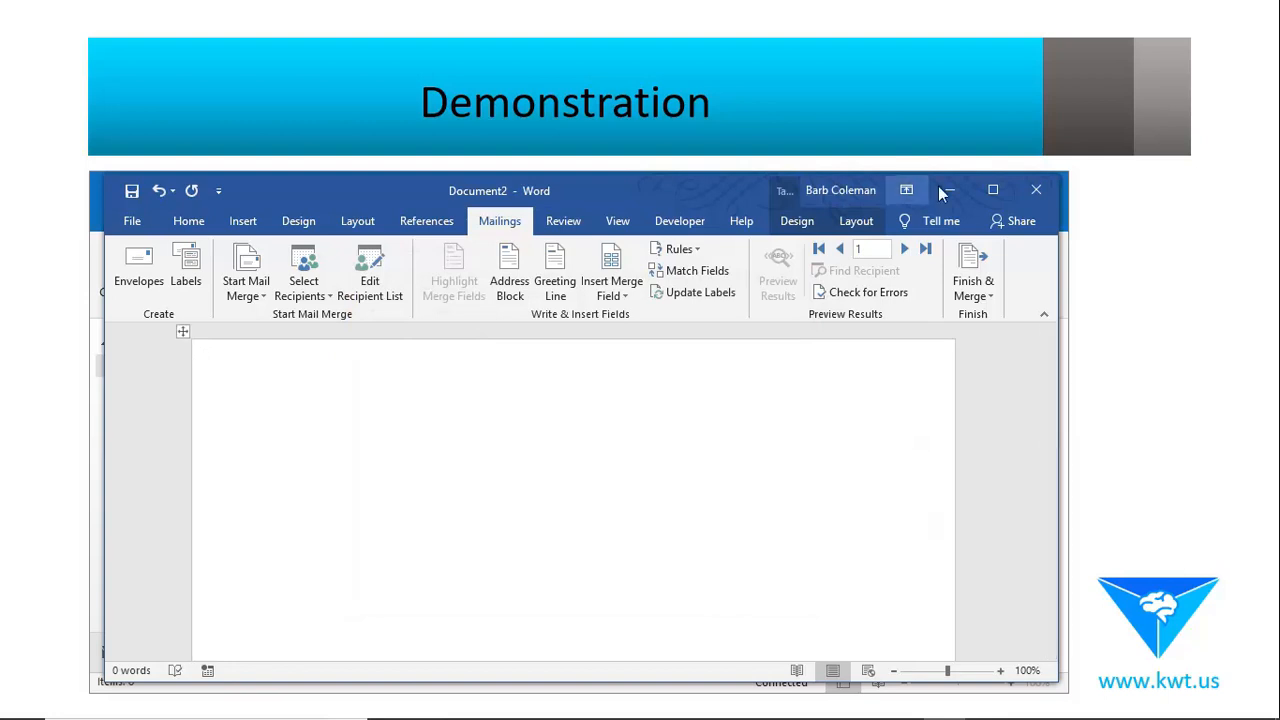
left_click(1028, 188)
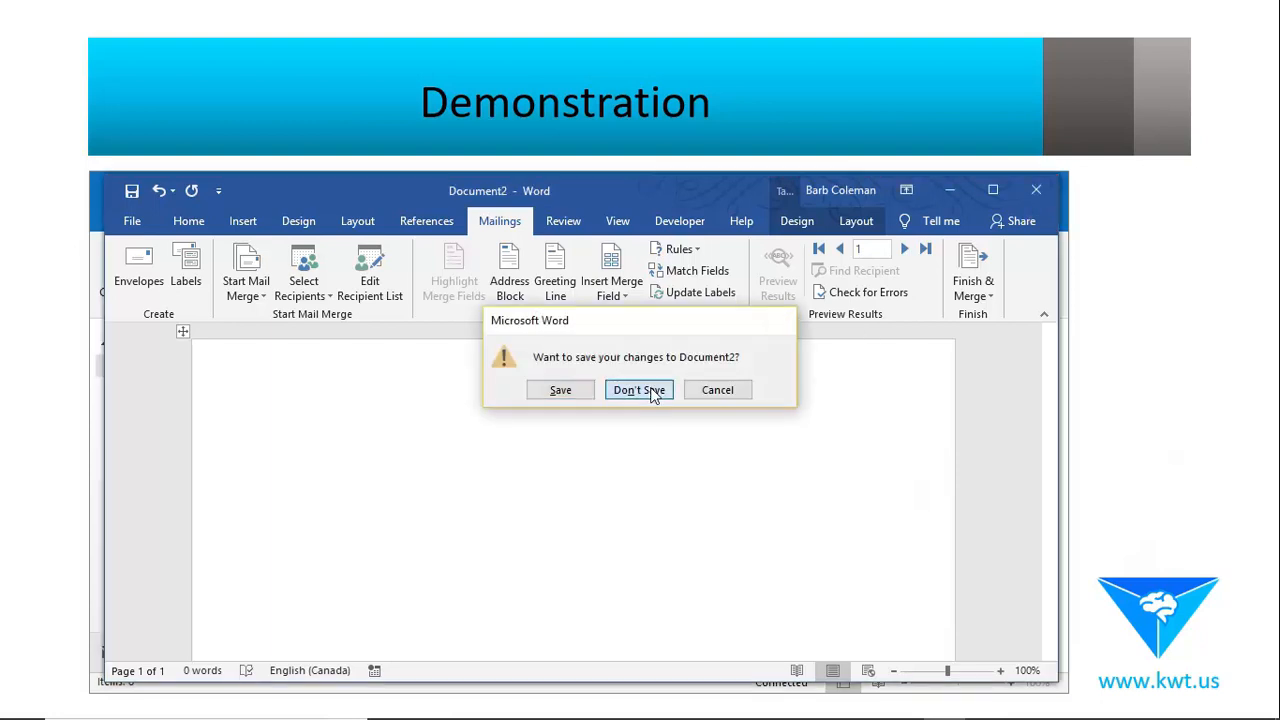
left_click(640, 390)
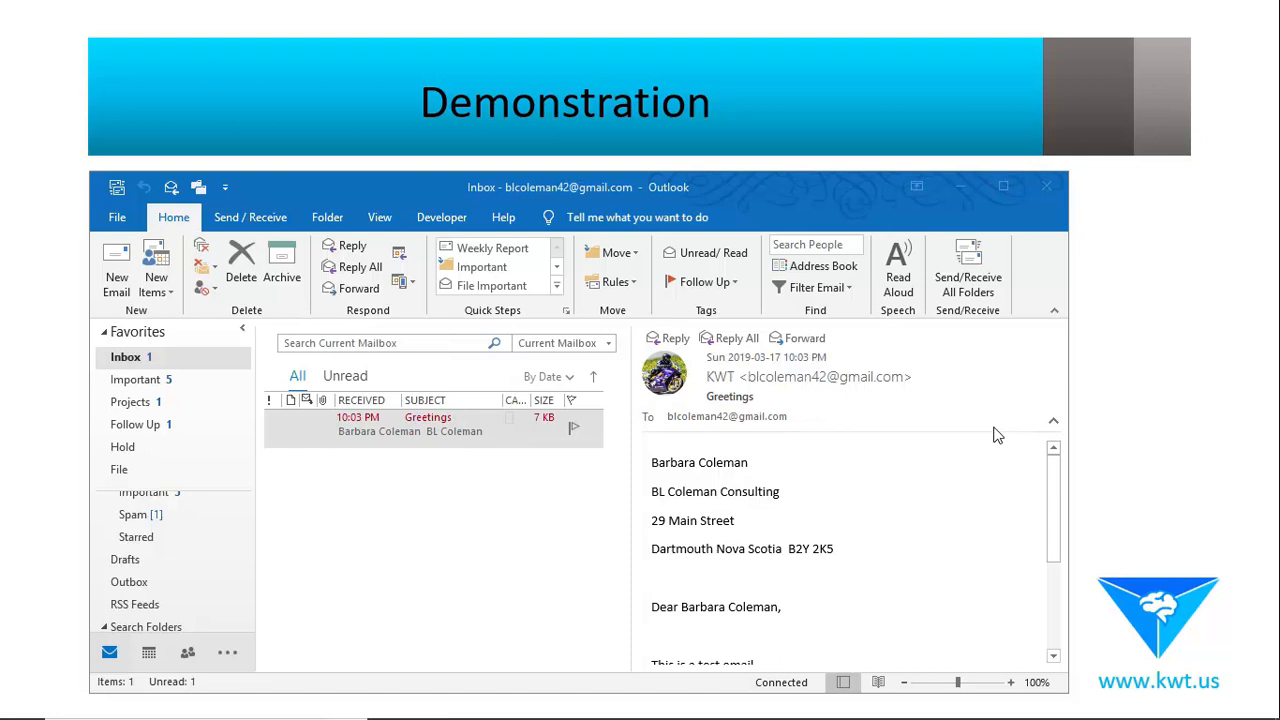
Open the received "Greetings" email in the Outlook inbox and read the merged message from its address block to the closing
left_click(376, 434)
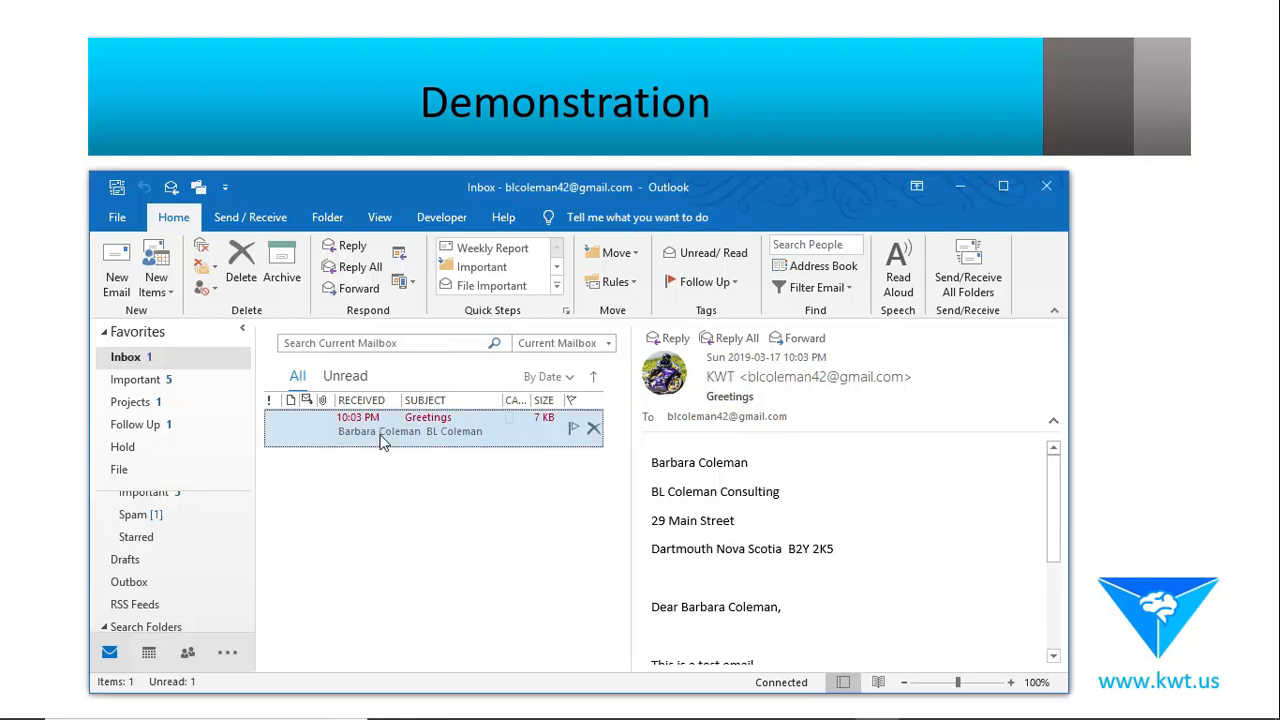
double_click(380, 442)
left_click_drag(471, 266, 466, 213)
left_click_drag(360, 590, 360, 650)
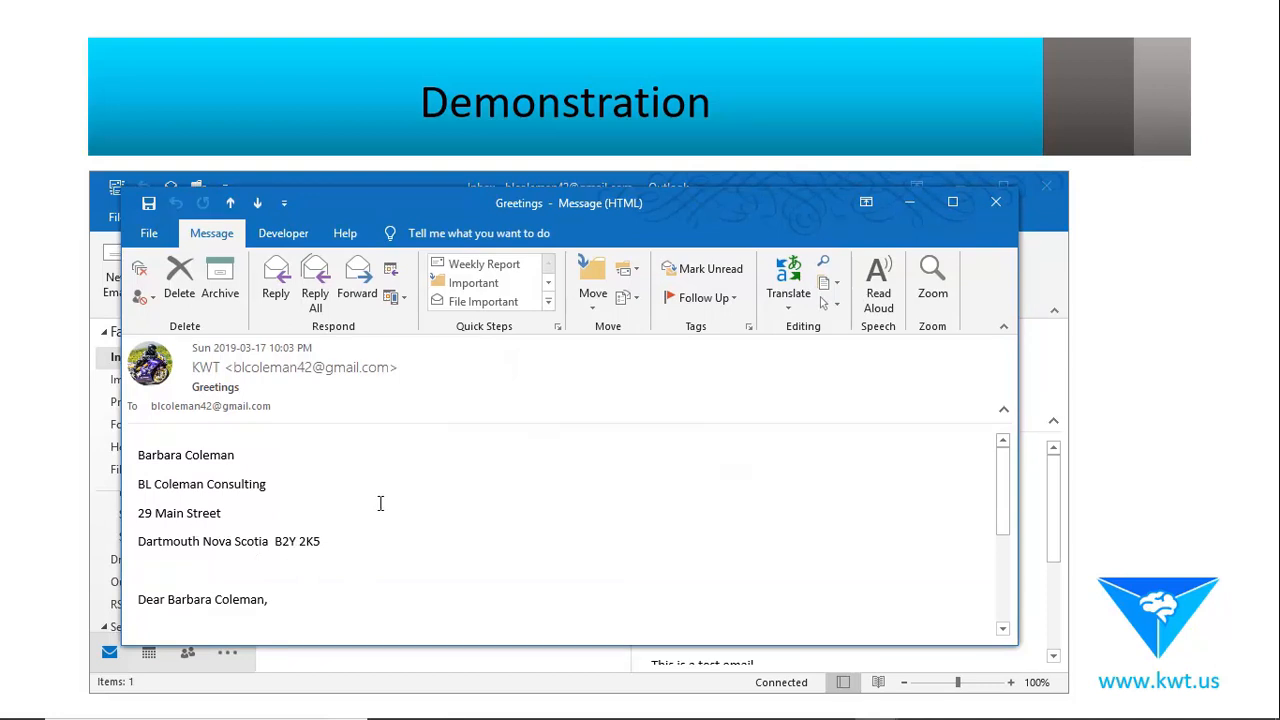
scroll(380, 503, "down", 3)
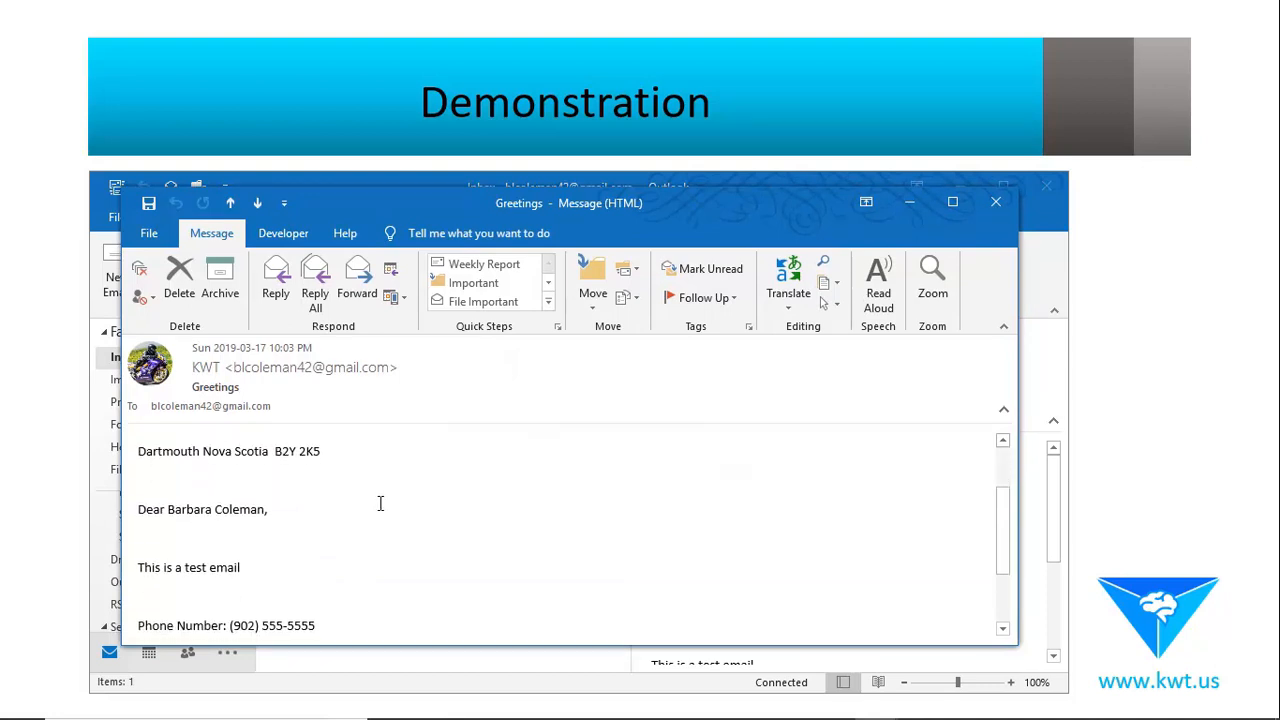
scroll(380, 503, "down", 1)
scroll(380, 503, "down", 1)
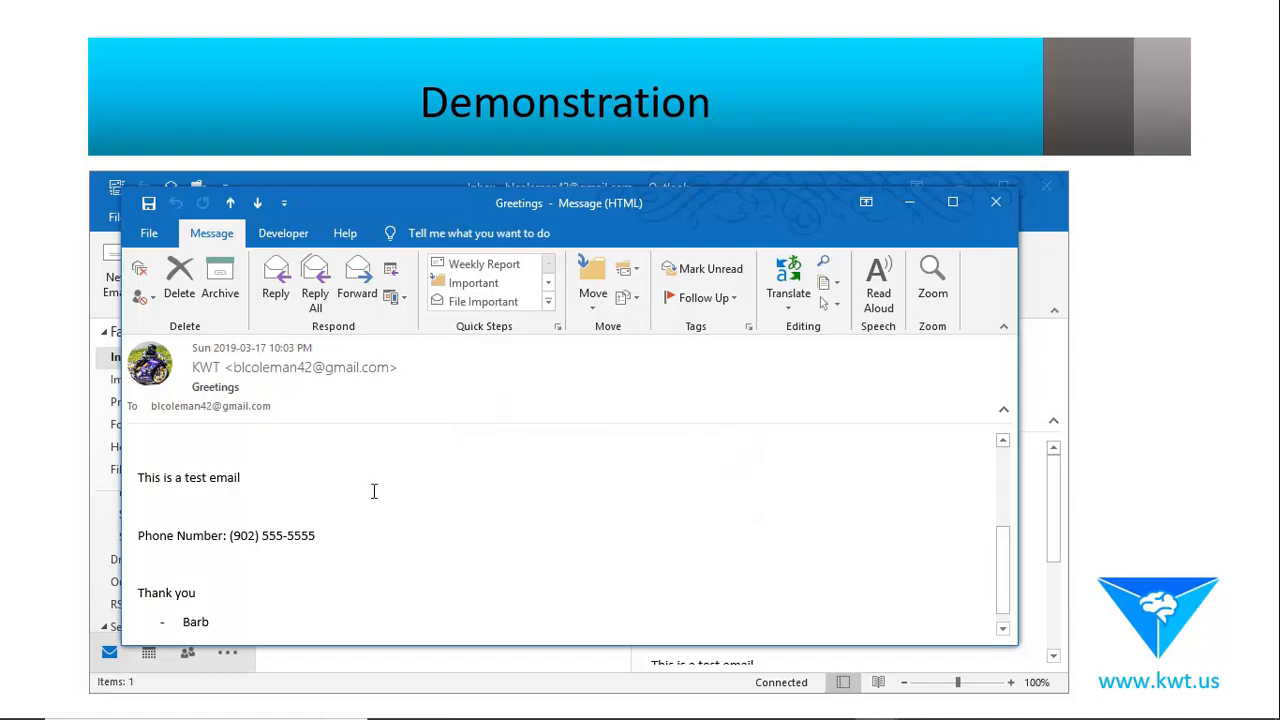
scroll(374, 492, "down", 1)
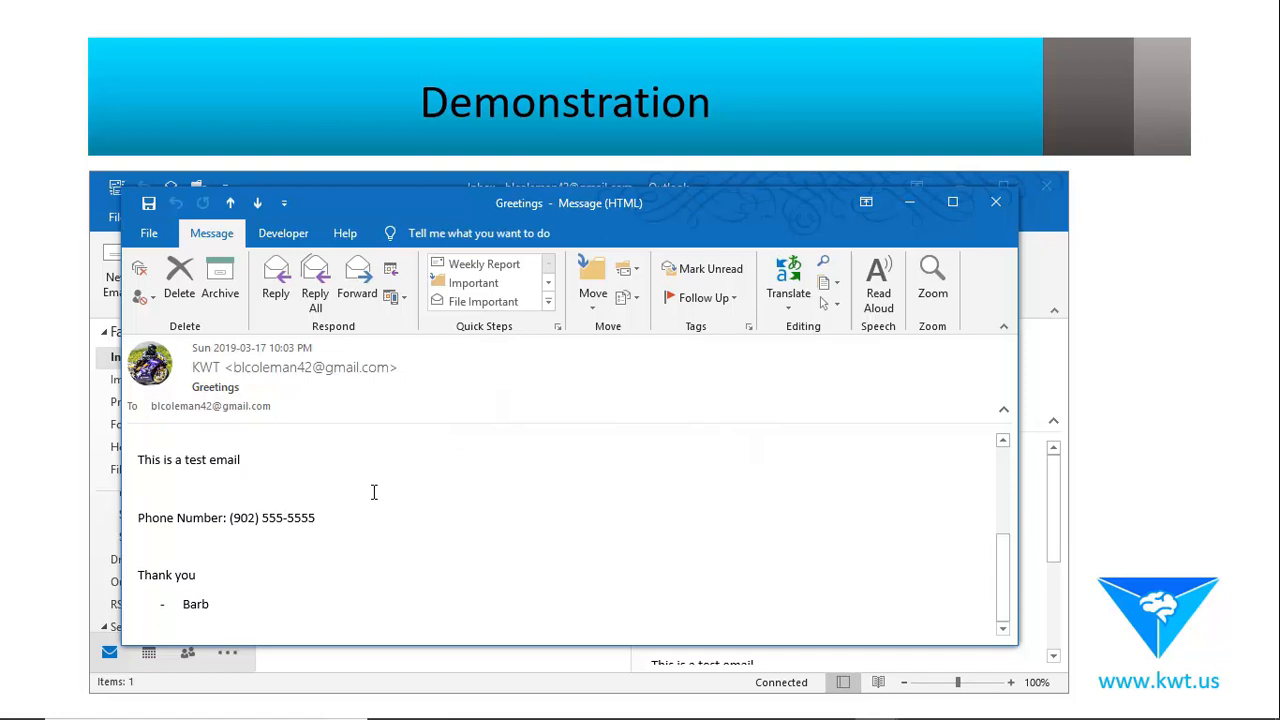
Recheck the merged address, greeting line and phone number in the email, close the message and return to the contacts list
scroll(374, 492, "up", 5)
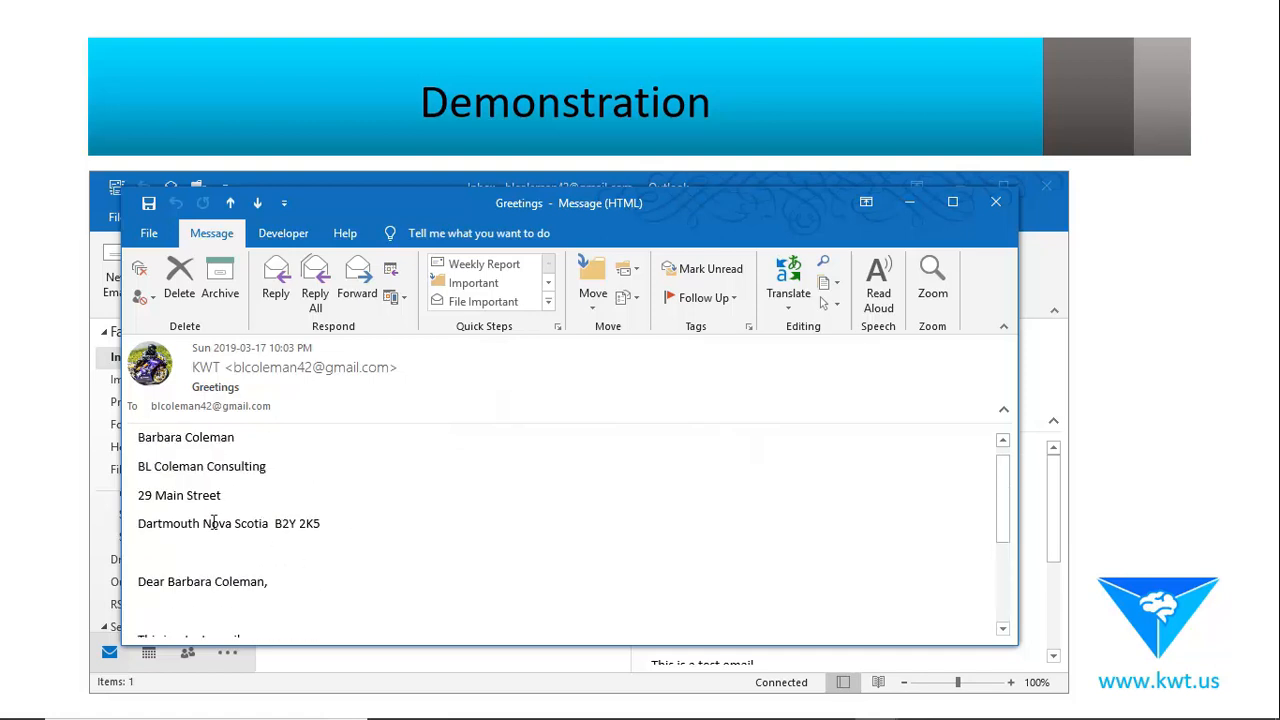
triple_click(182, 581)
left_click(370, 512)
scroll(375, 509, "down", 3)
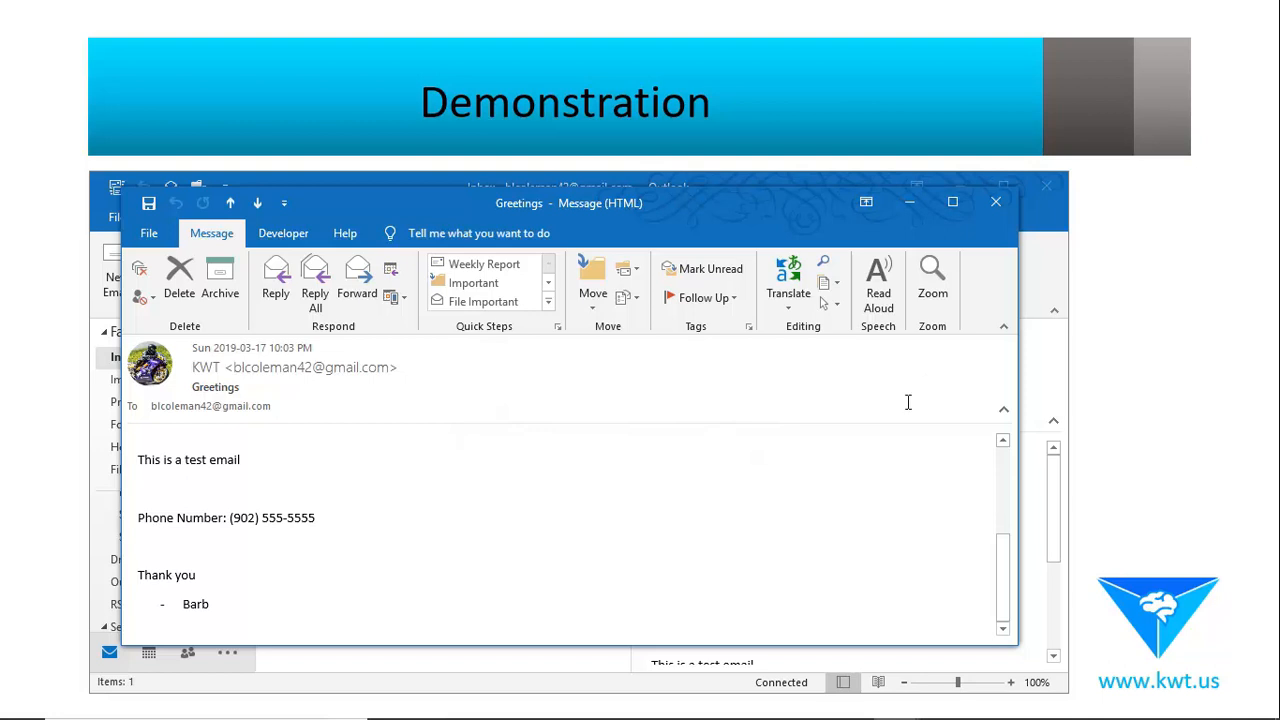
left_click(994, 204)
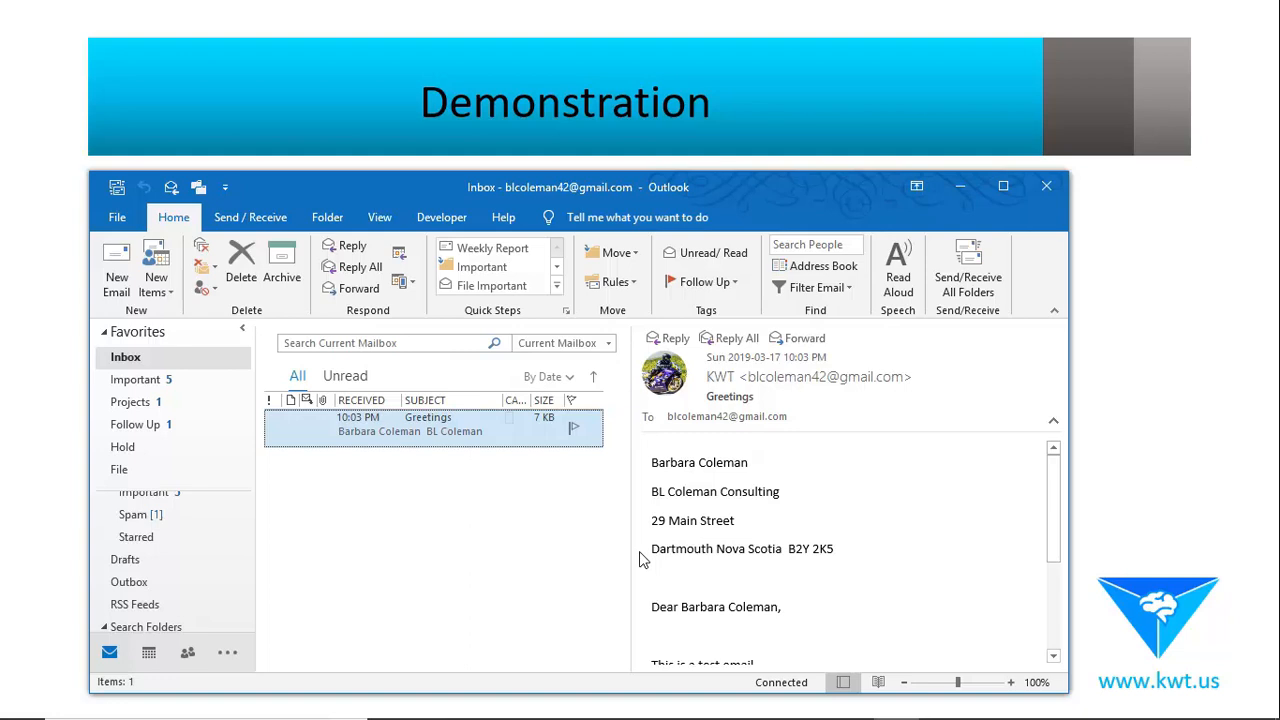
key("ctrl+3")
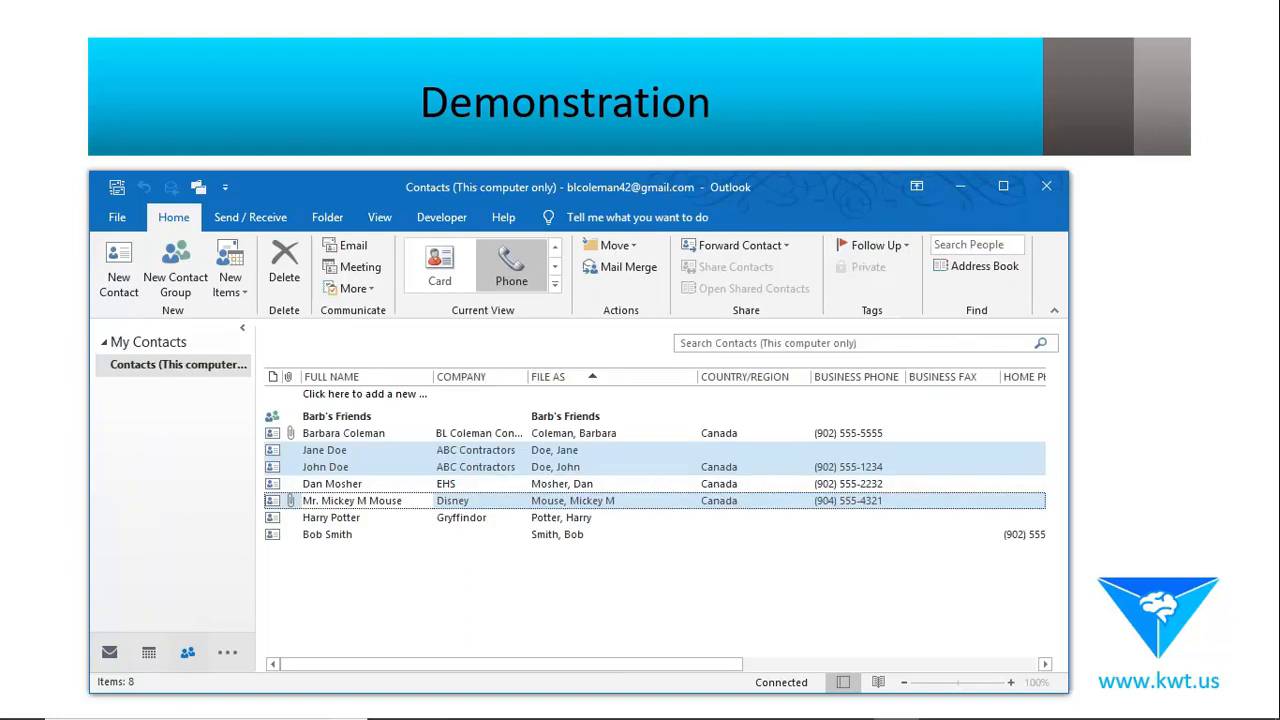